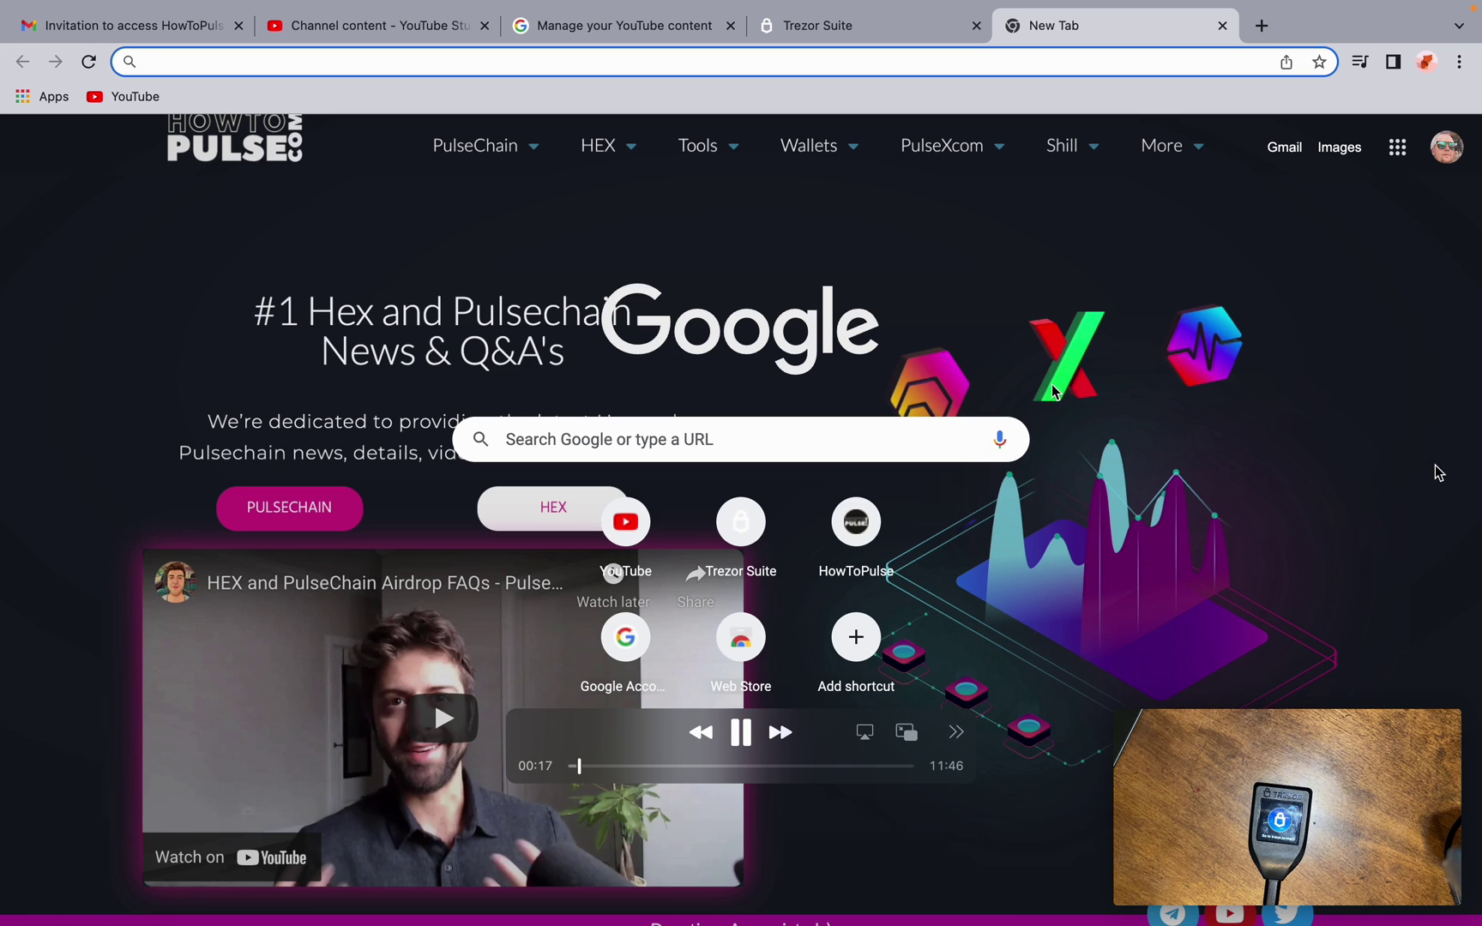
# Look at the Trezor Suite browser tab and the desktop app, then return to Chrome
pyautogui.click(857, 34)
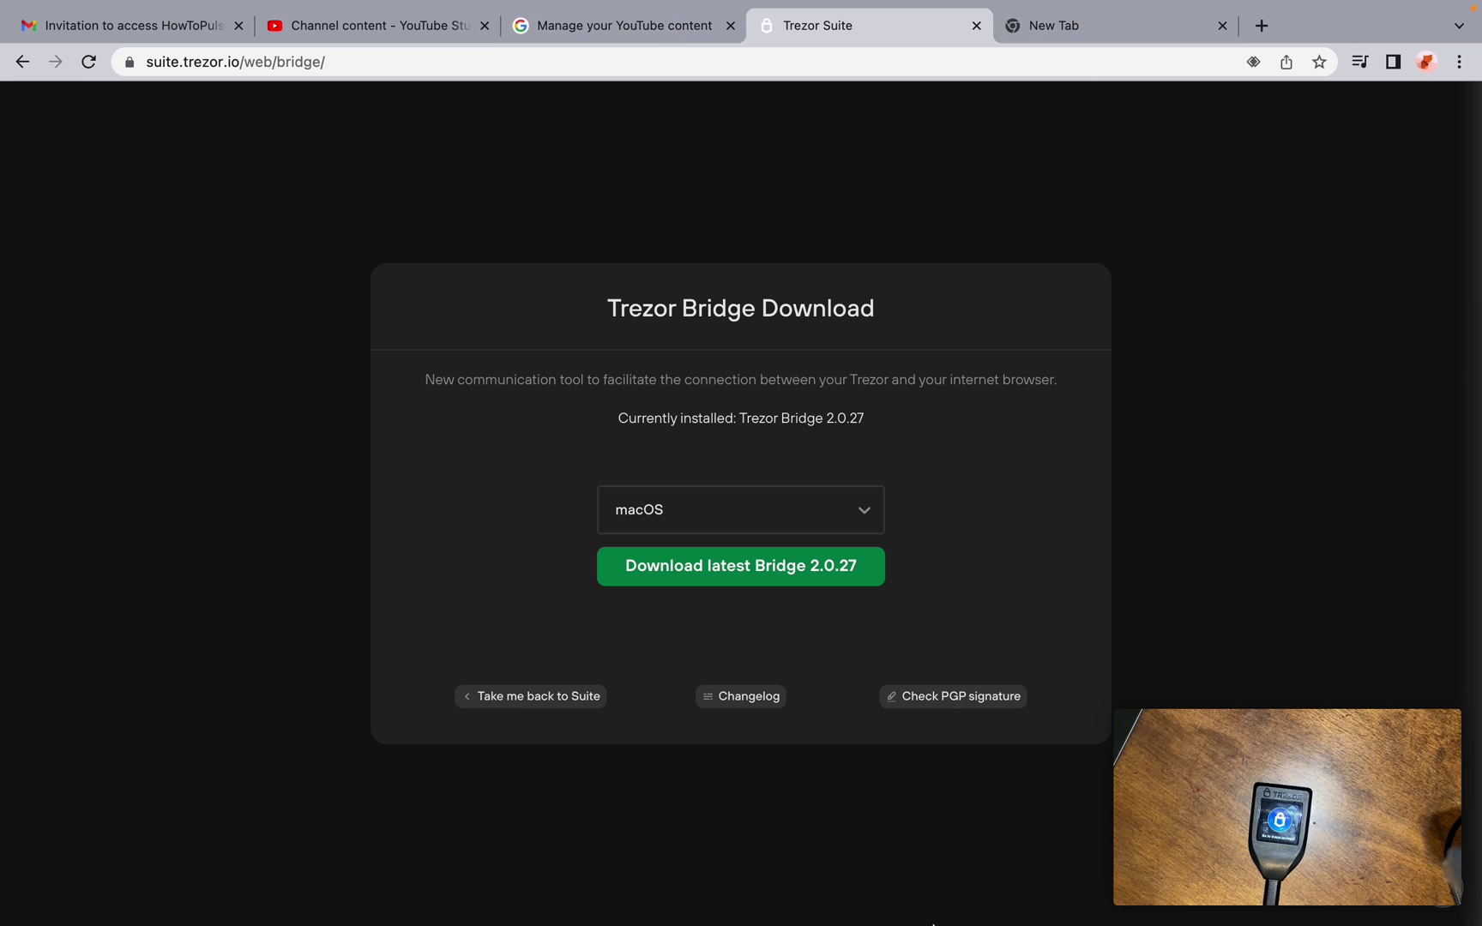
pyautogui.moveTo(873, 909)
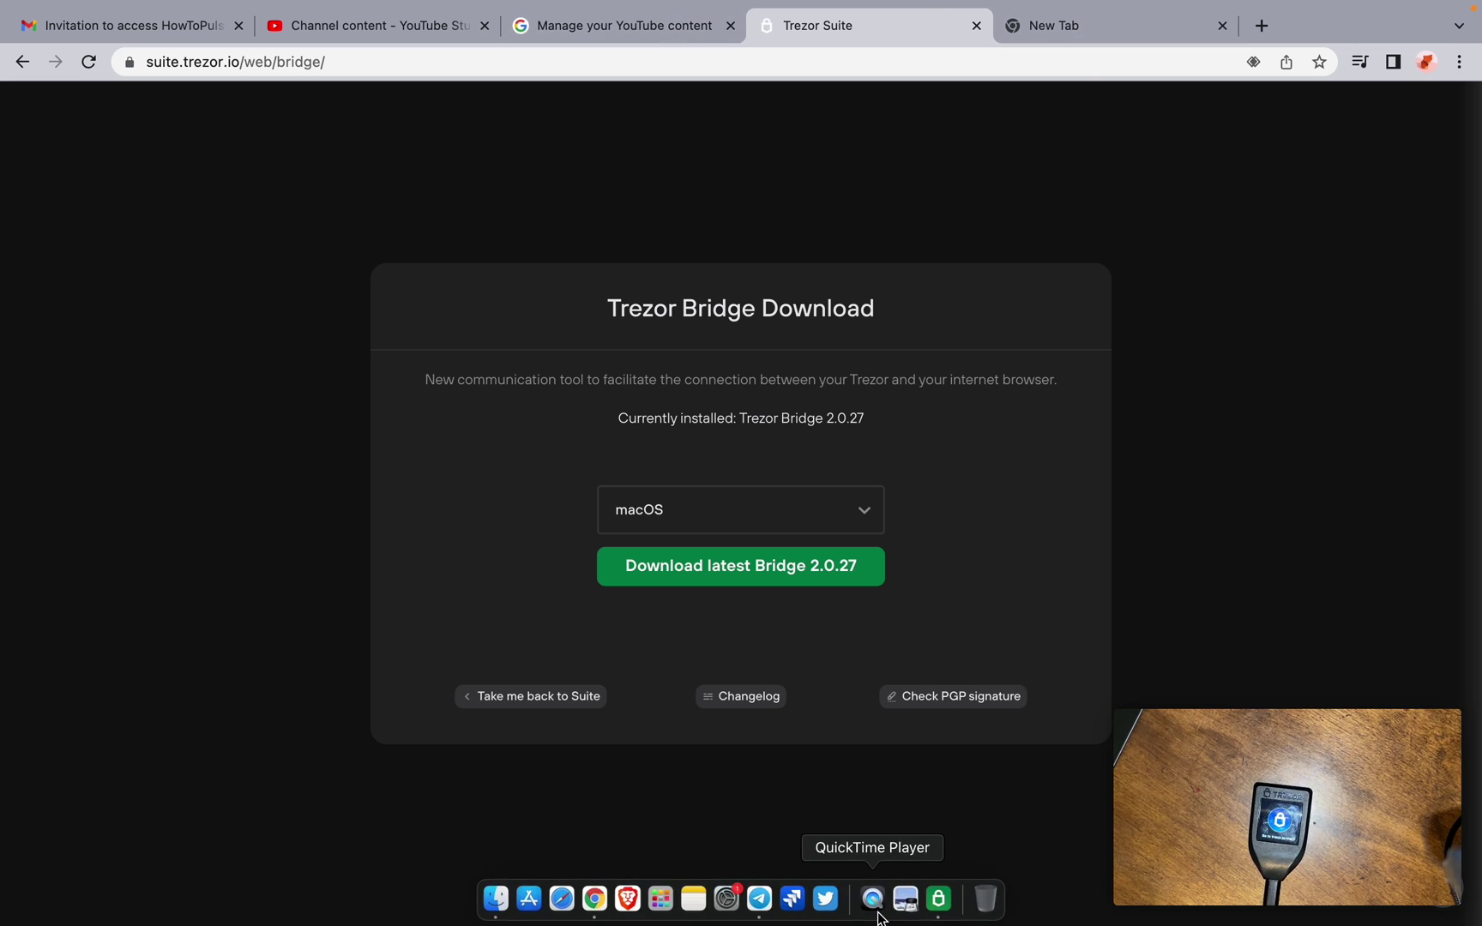
pyautogui.click(938, 901)
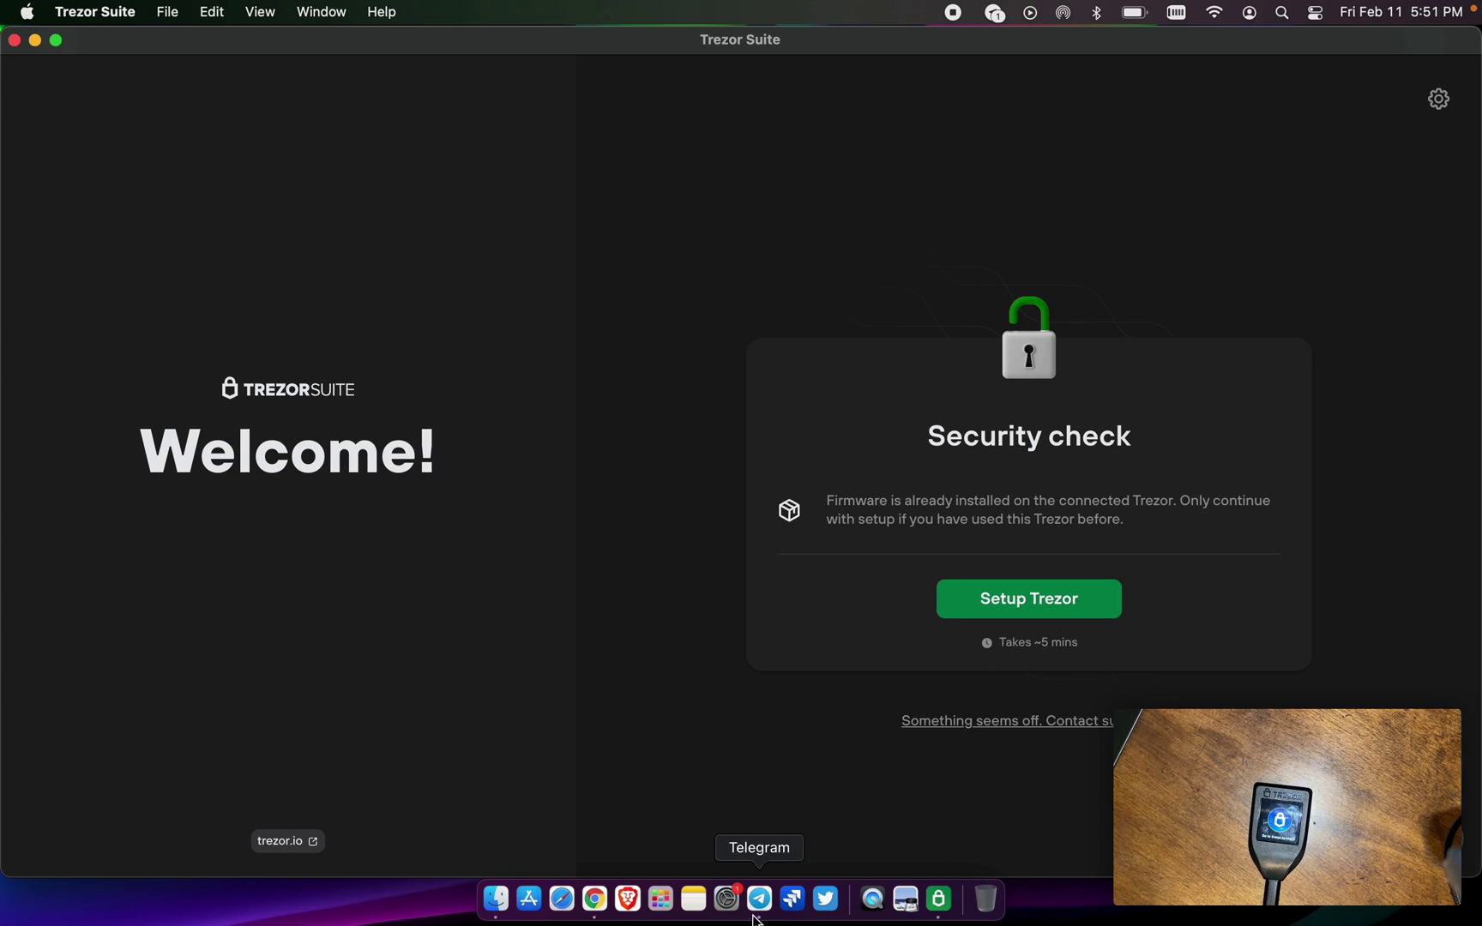
pyautogui.click(594, 899)
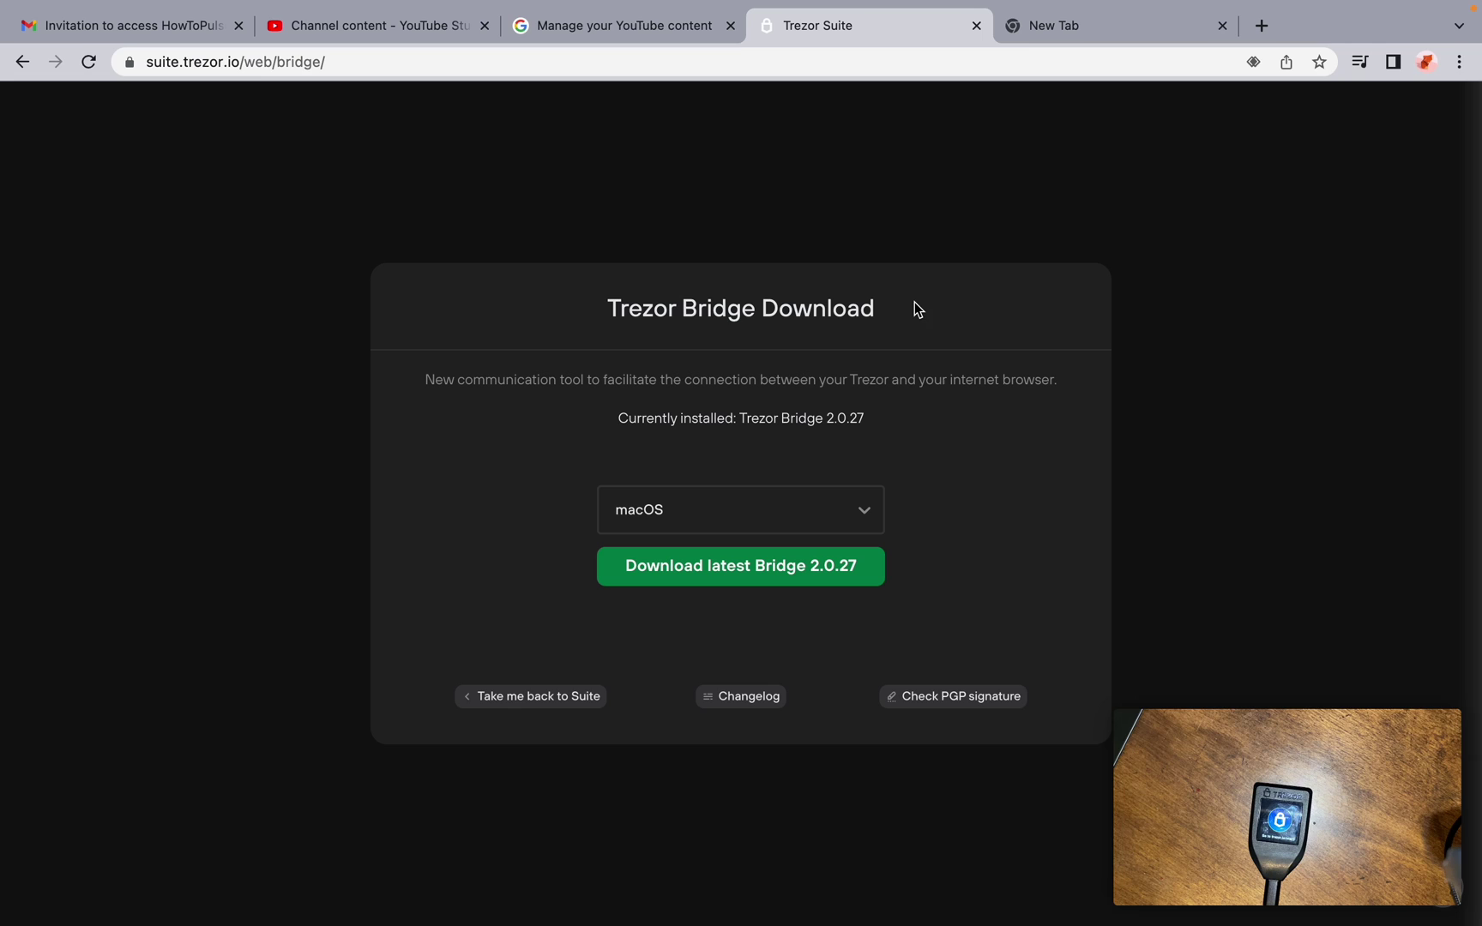
# Load trezor.io/start in the empty new tab, then switch back to the Trezor Bridge page
pyautogui.click(1089, 28)
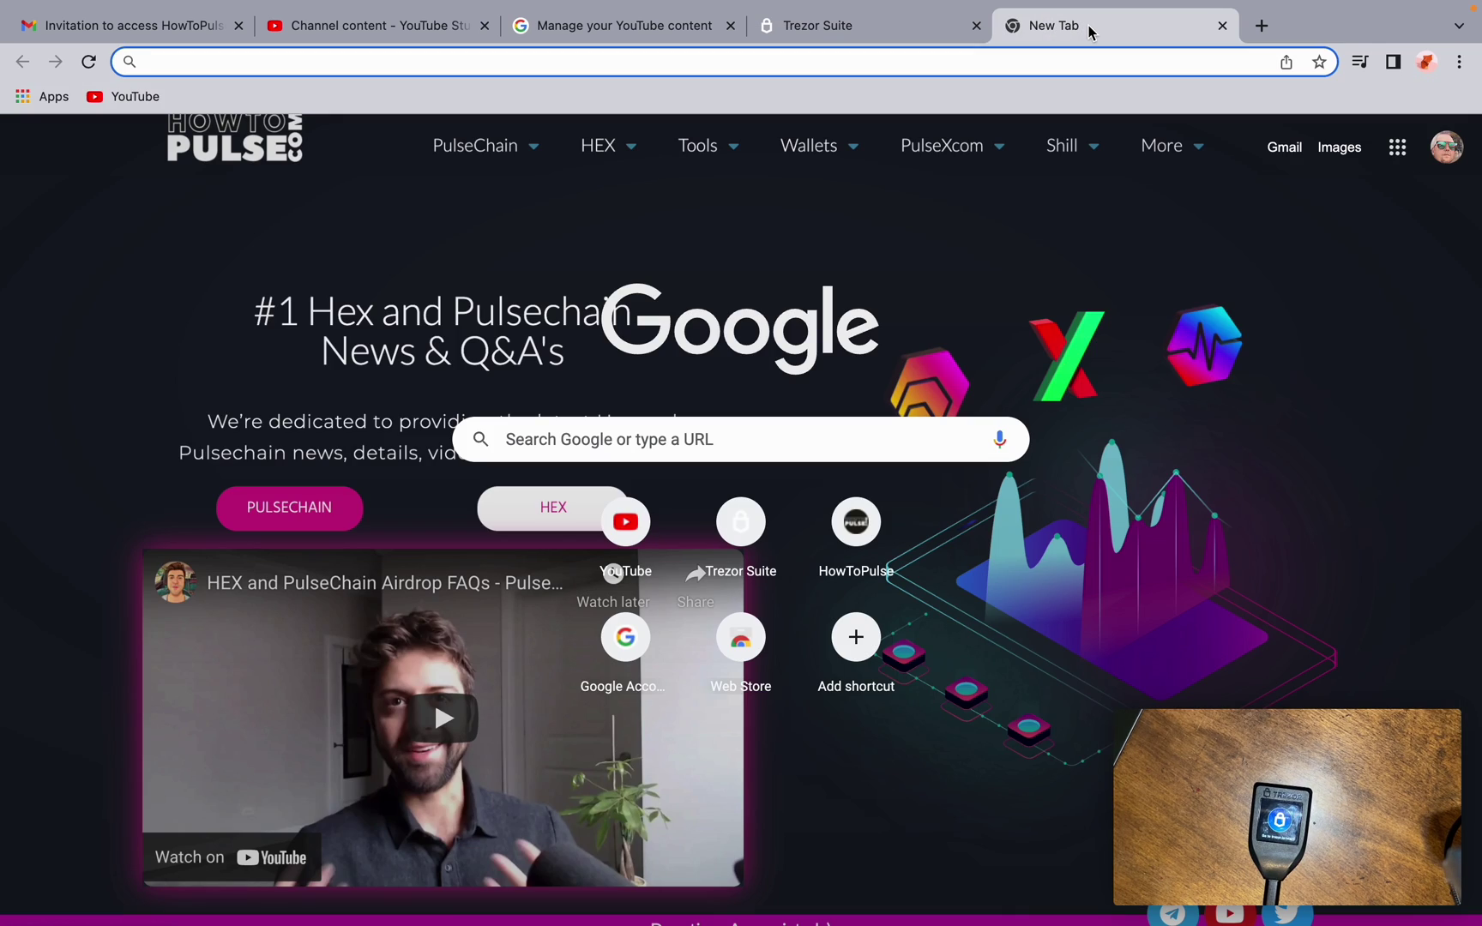
pyautogui.write('trezor')
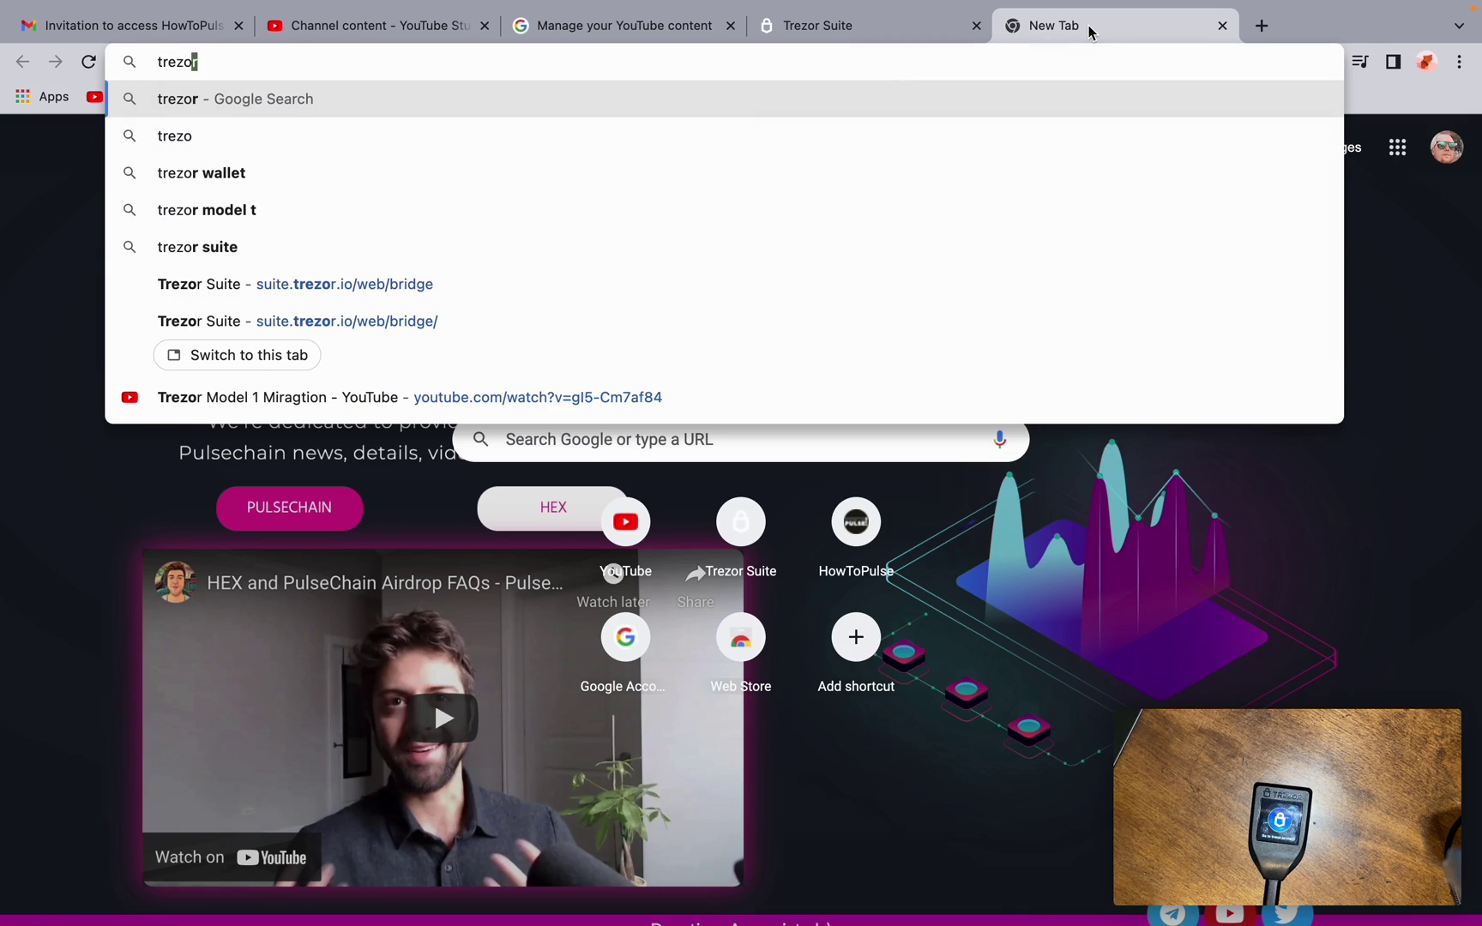
pyautogui.write('.io')
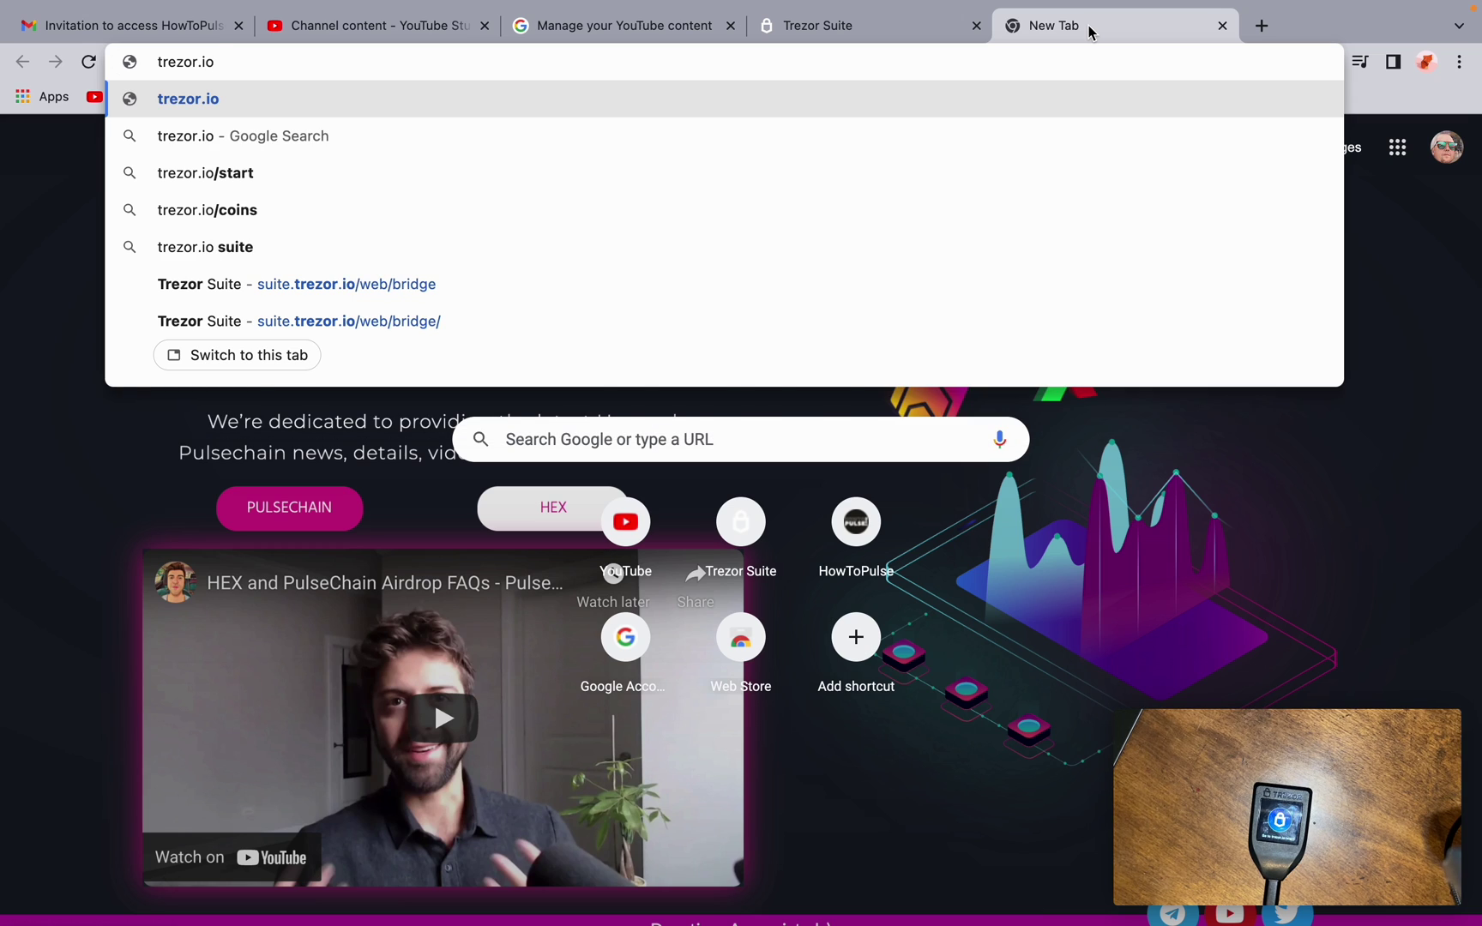
pyautogui.write('/start')
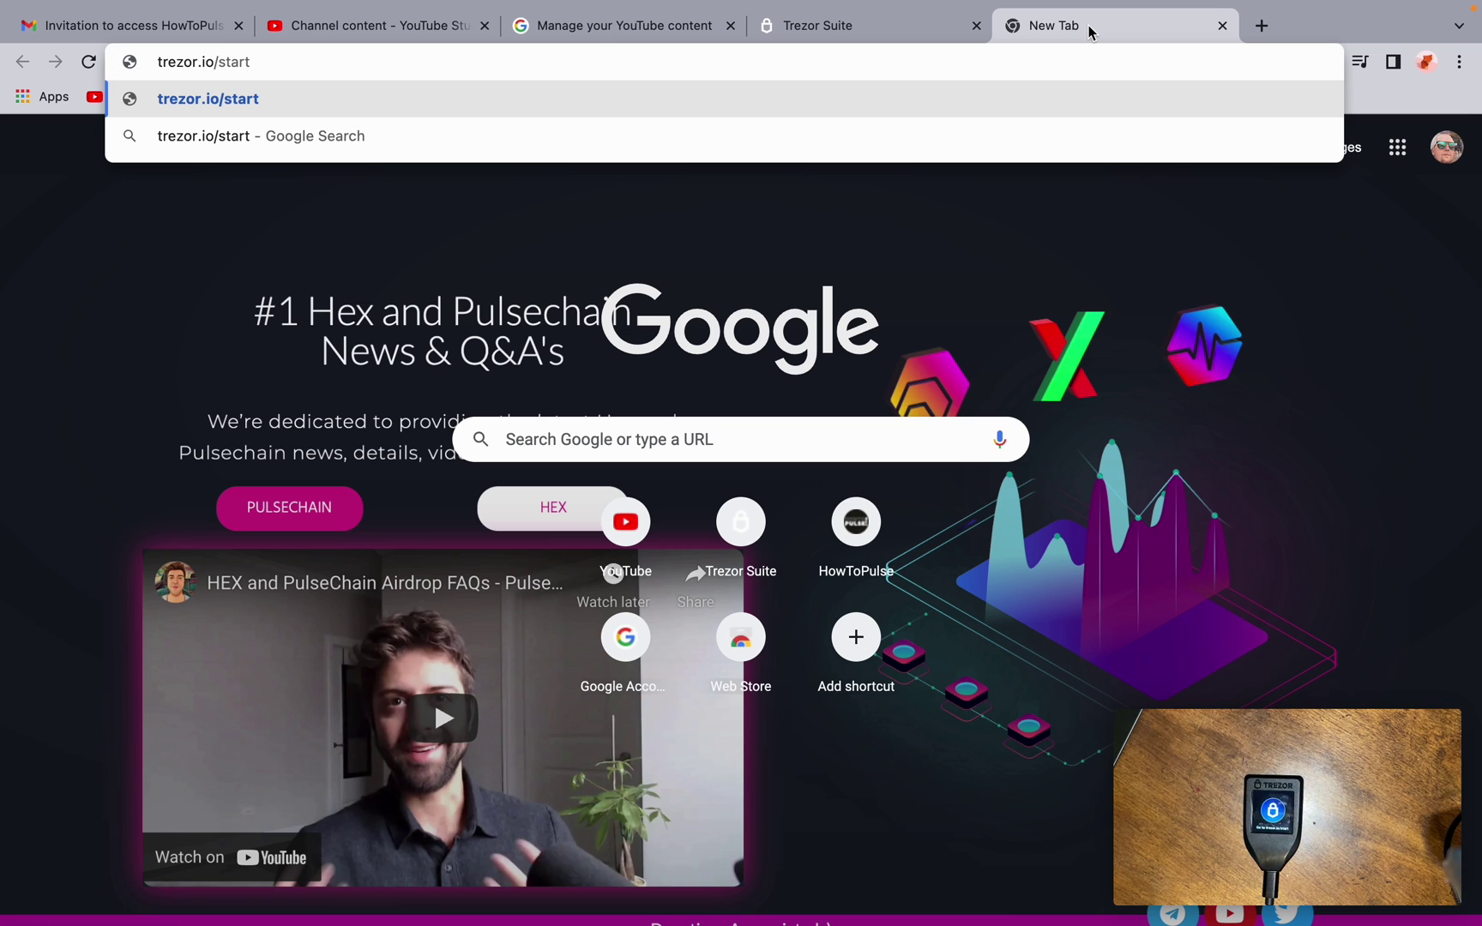
pyautogui.press('Return')
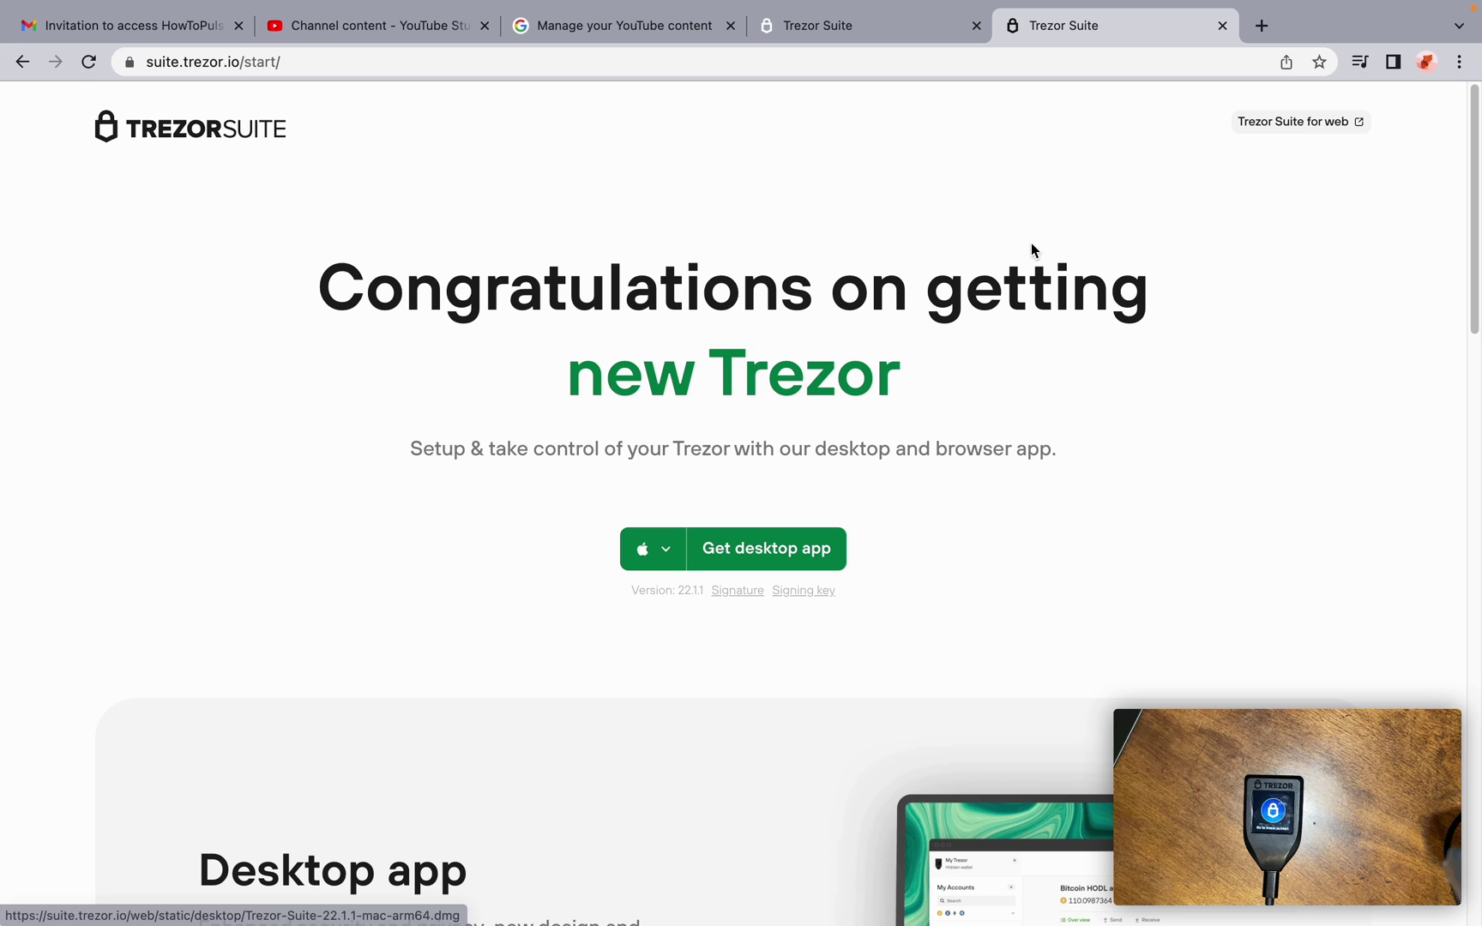
pyautogui.moveTo(826, 900)
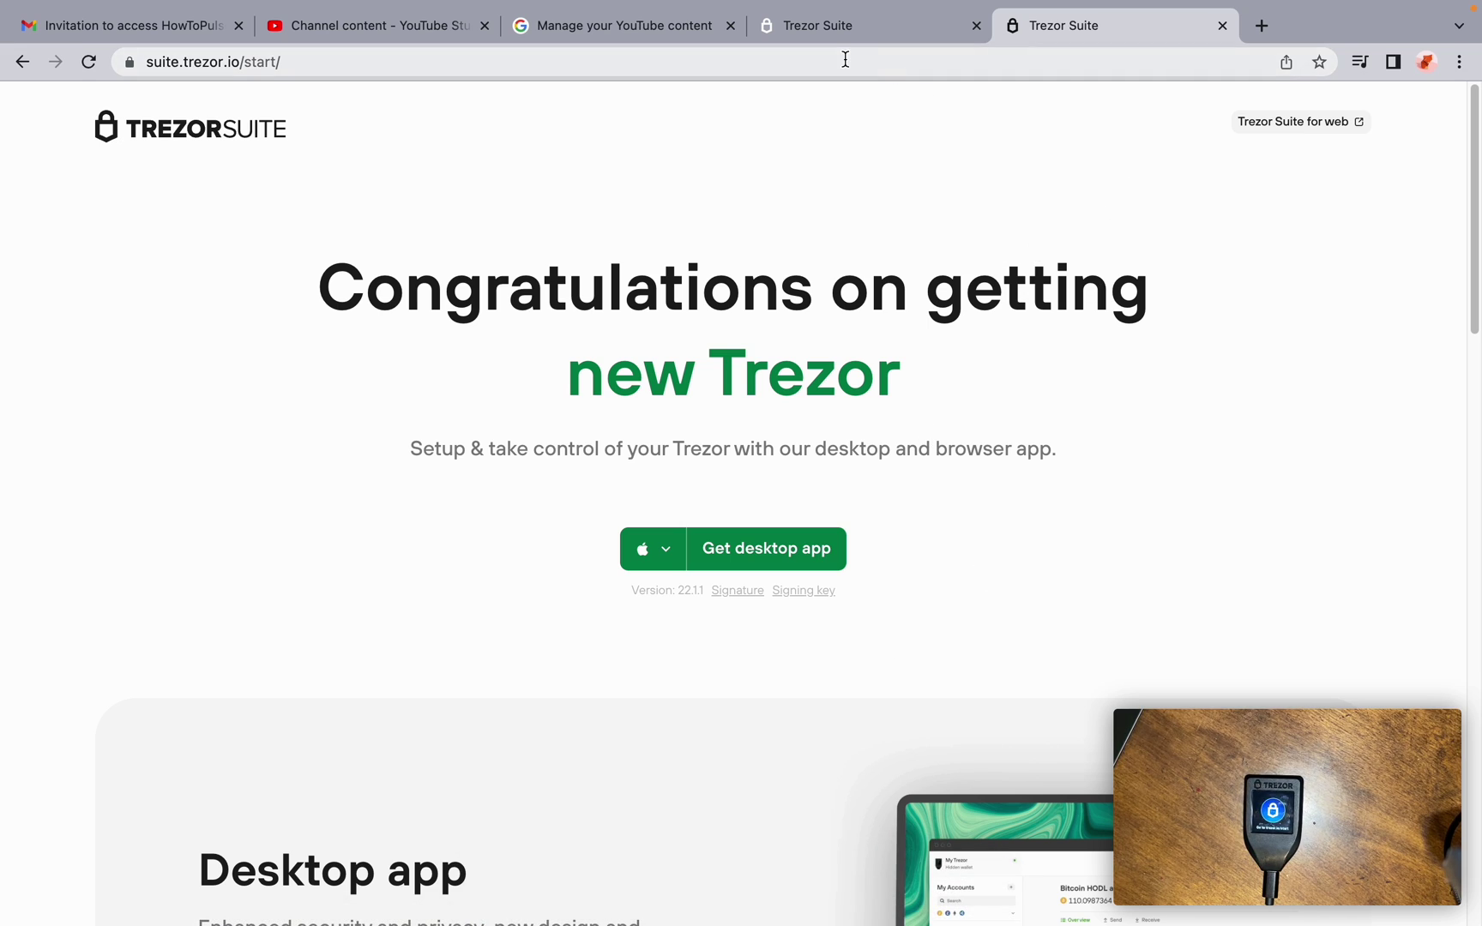
pyautogui.click(854, 29)
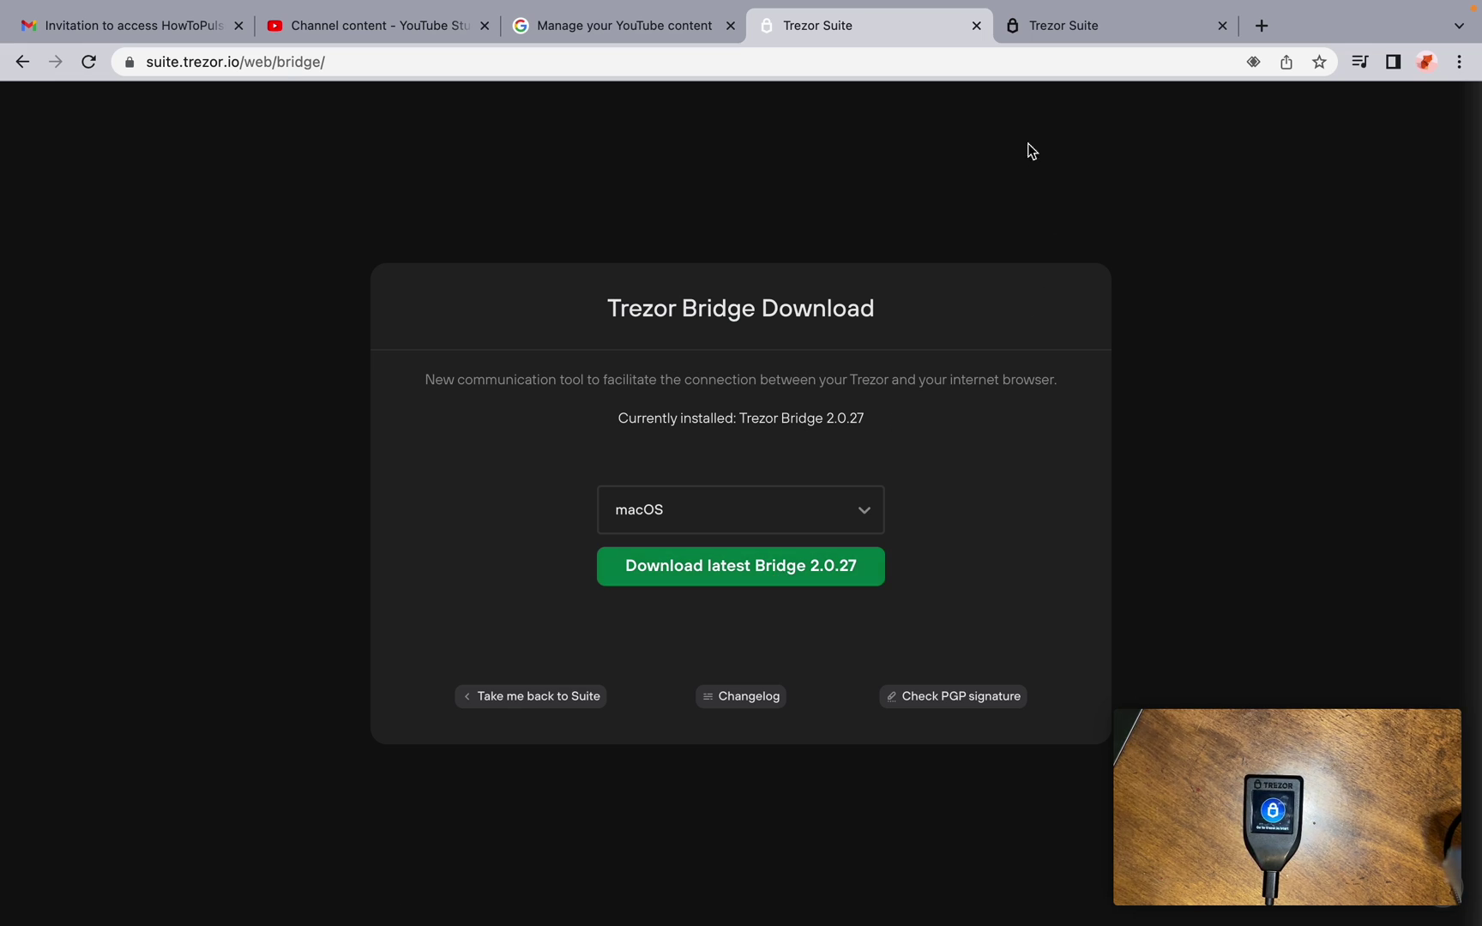
# Close both Trezor browser tabs and start Trezor setup in the Suite desktop app
pyautogui.click(974, 25)
pyautogui.click(974, 26)
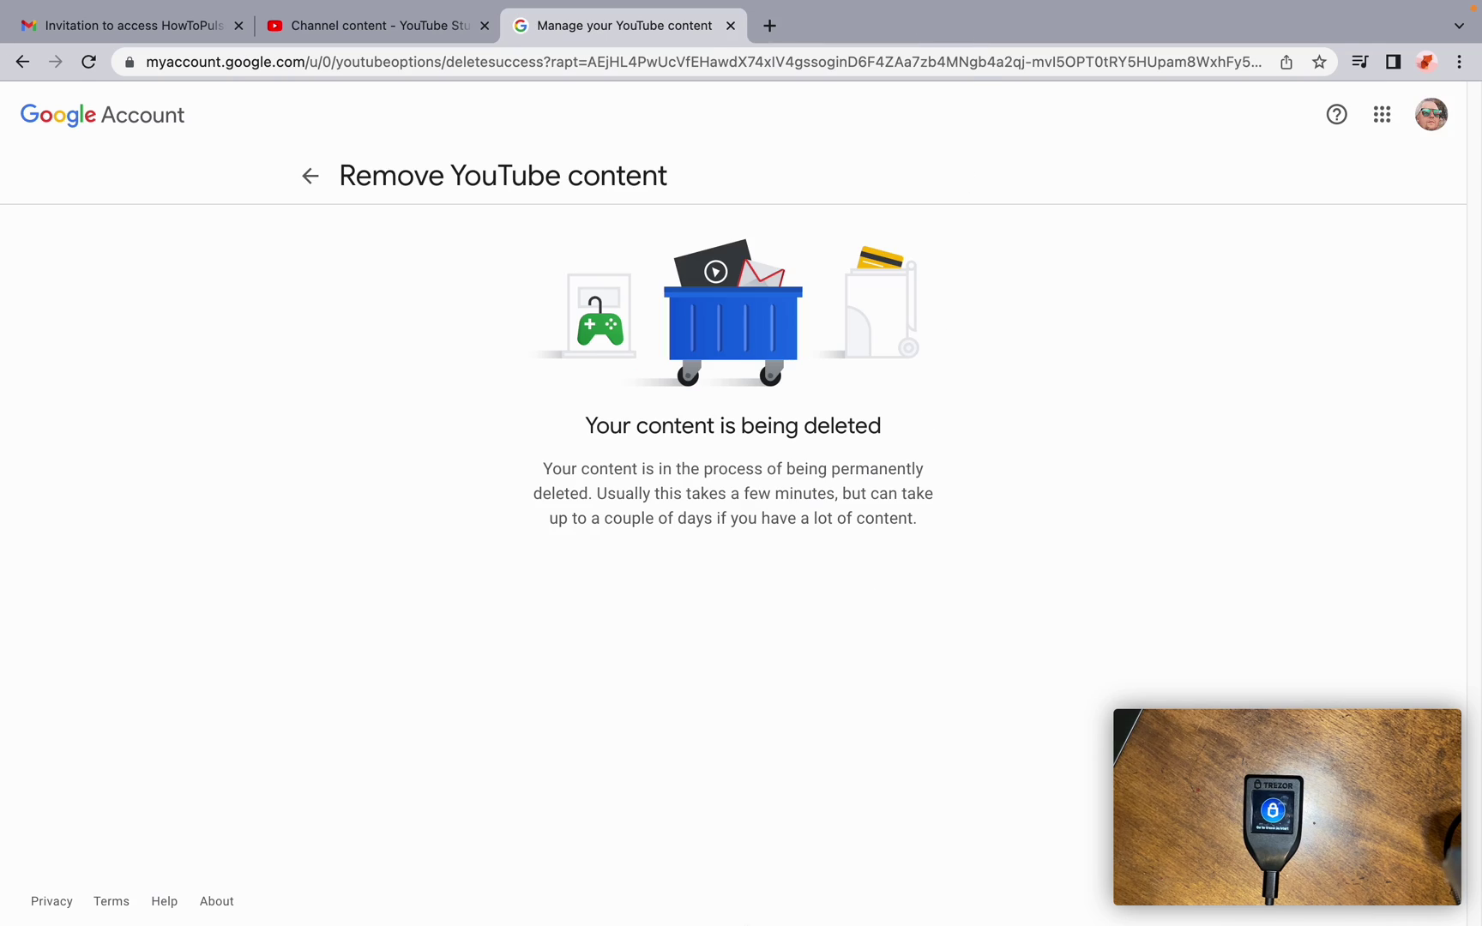
pyautogui.moveTo(693, 901)
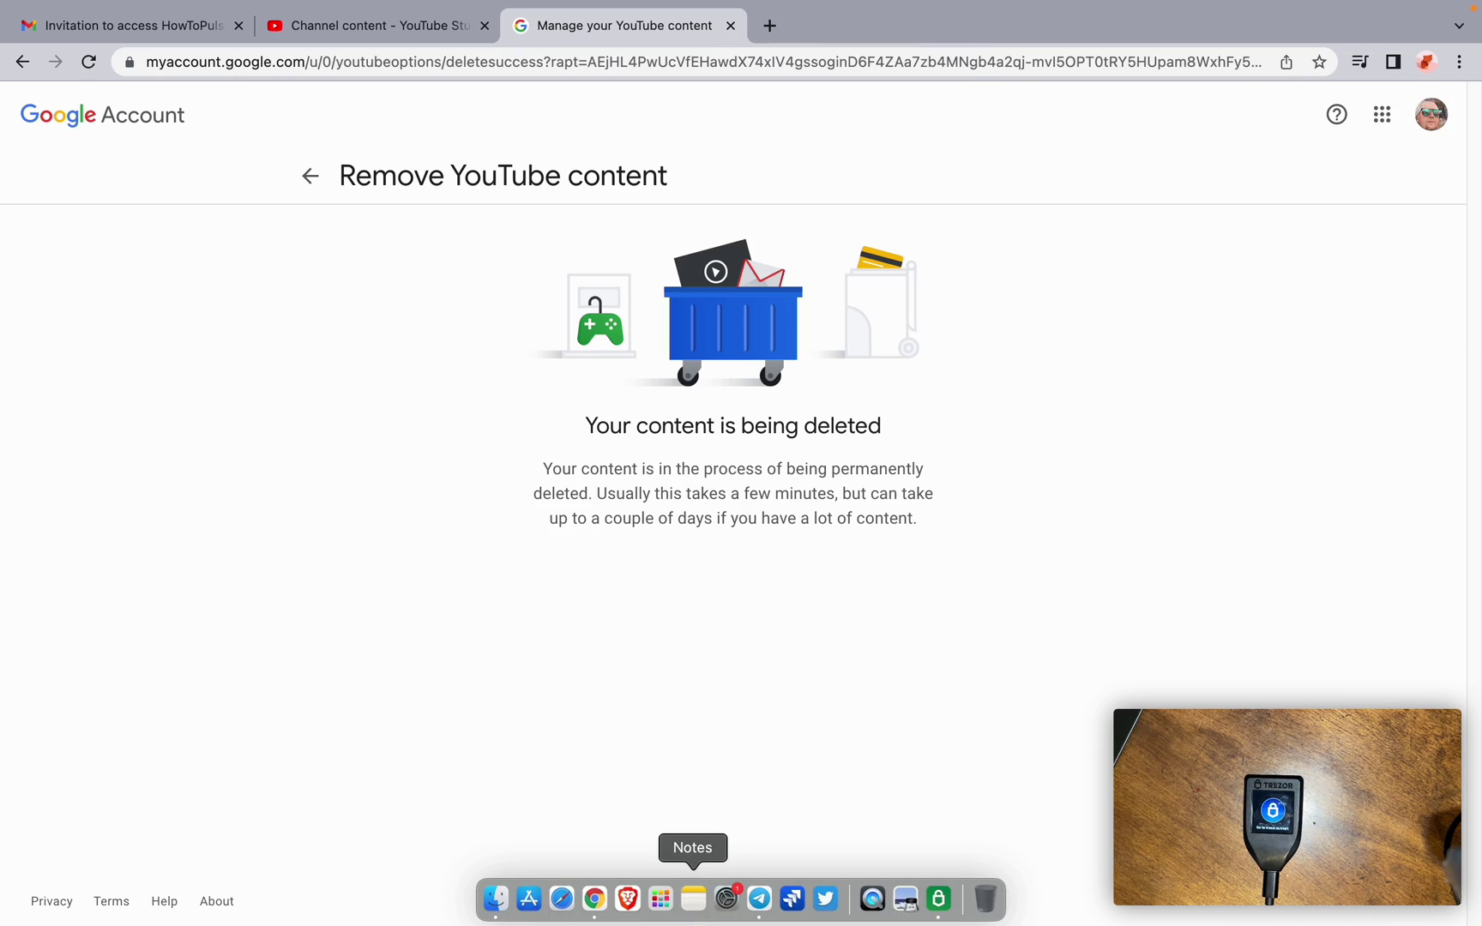
pyautogui.click(939, 899)
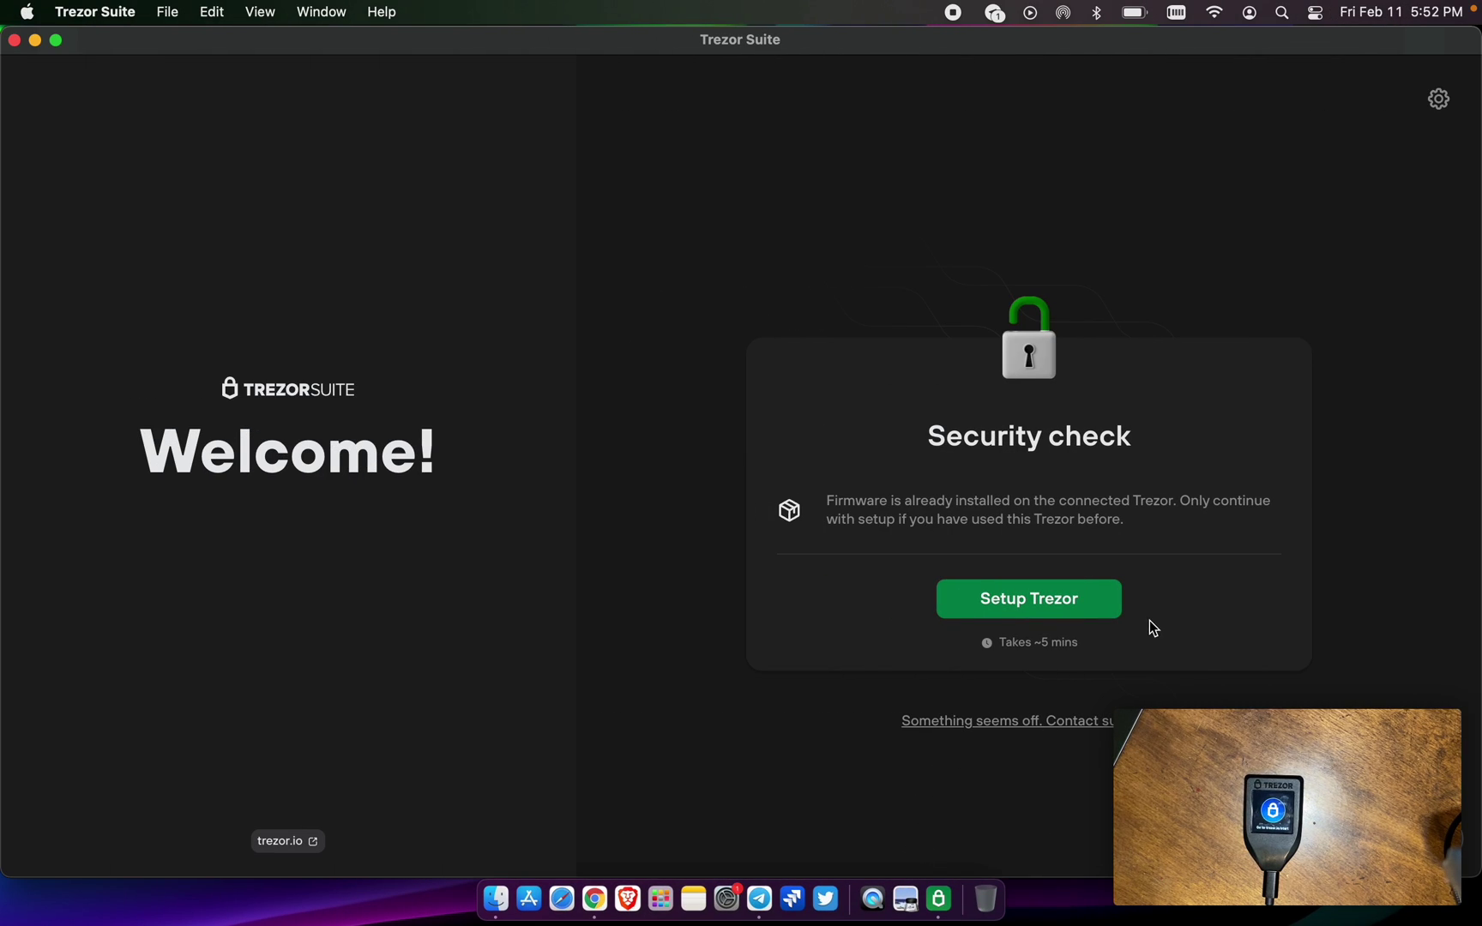
pyautogui.click(1044, 603)
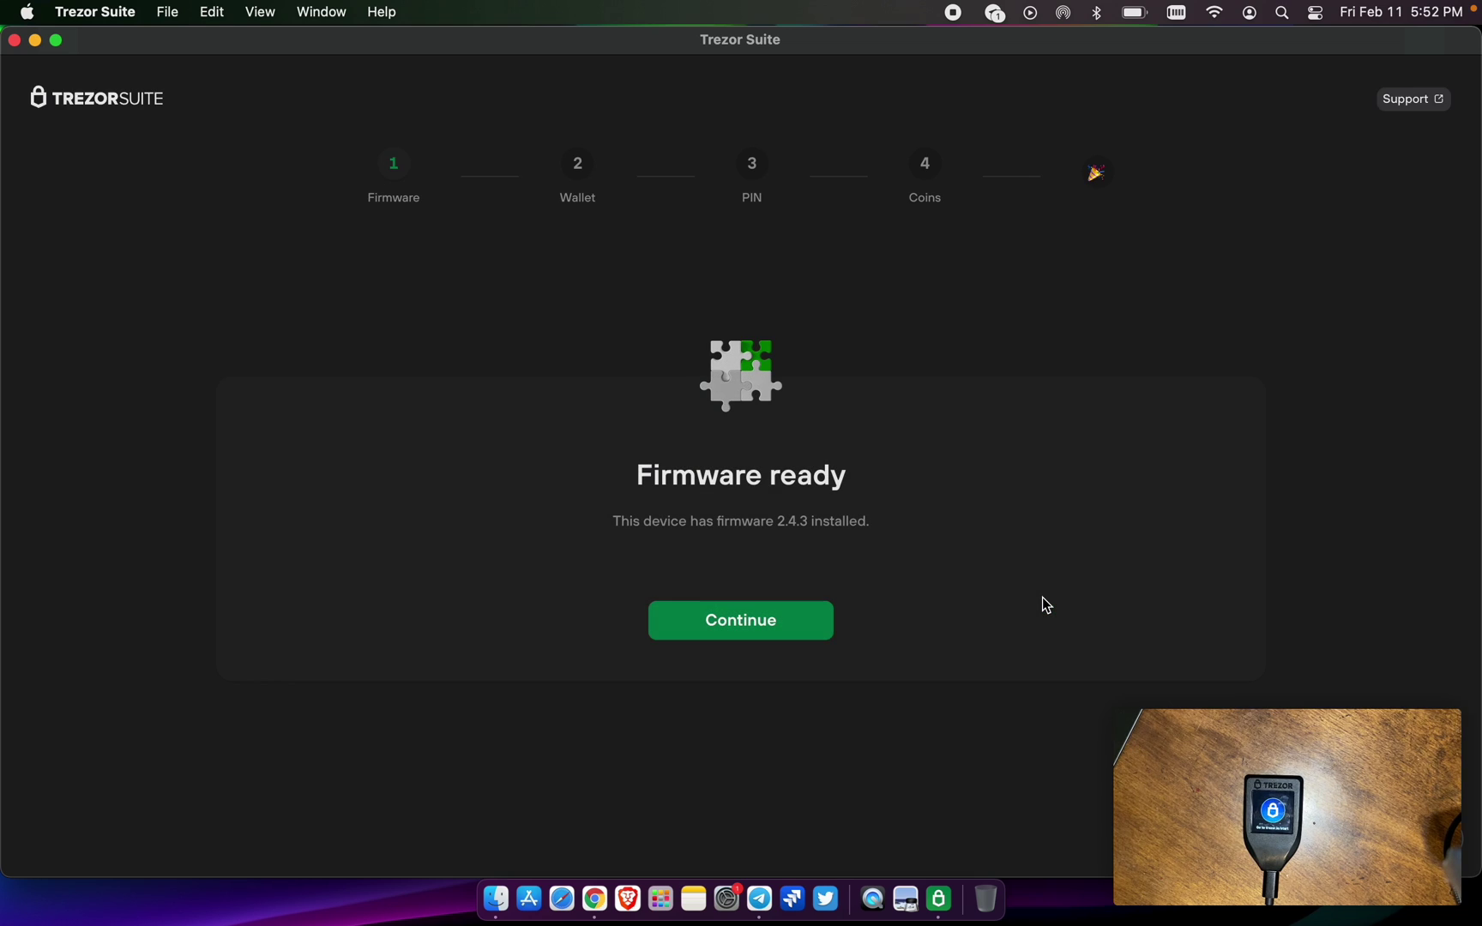
# Pass the firmware 2.4.3 check and create a new wallet with a standard seed backup
pyautogui.click(764, 621)
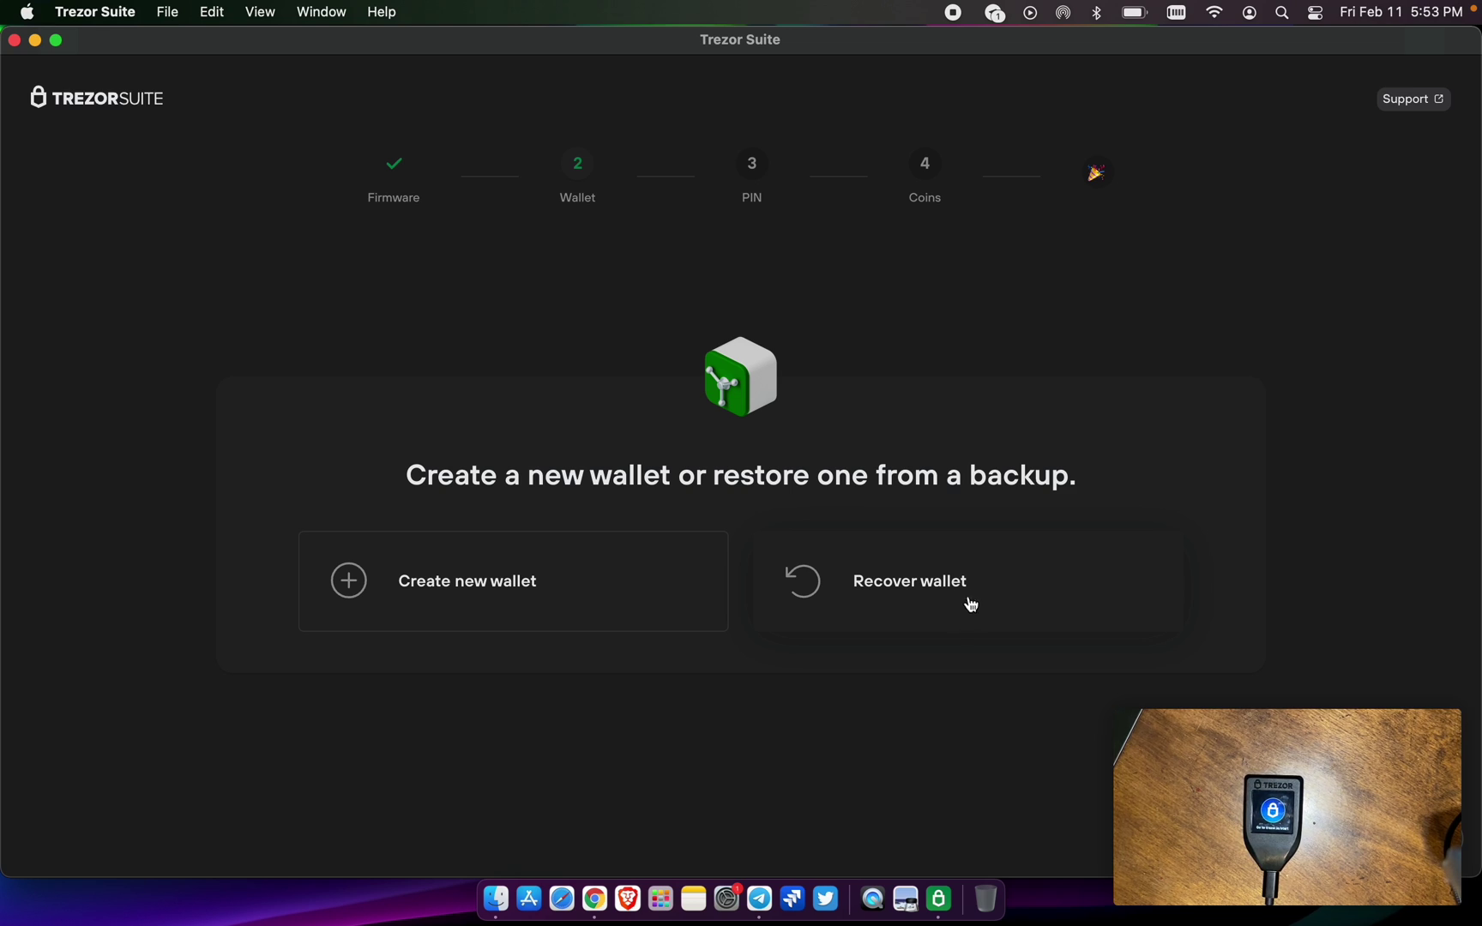
pyautogui.click(503, 596)
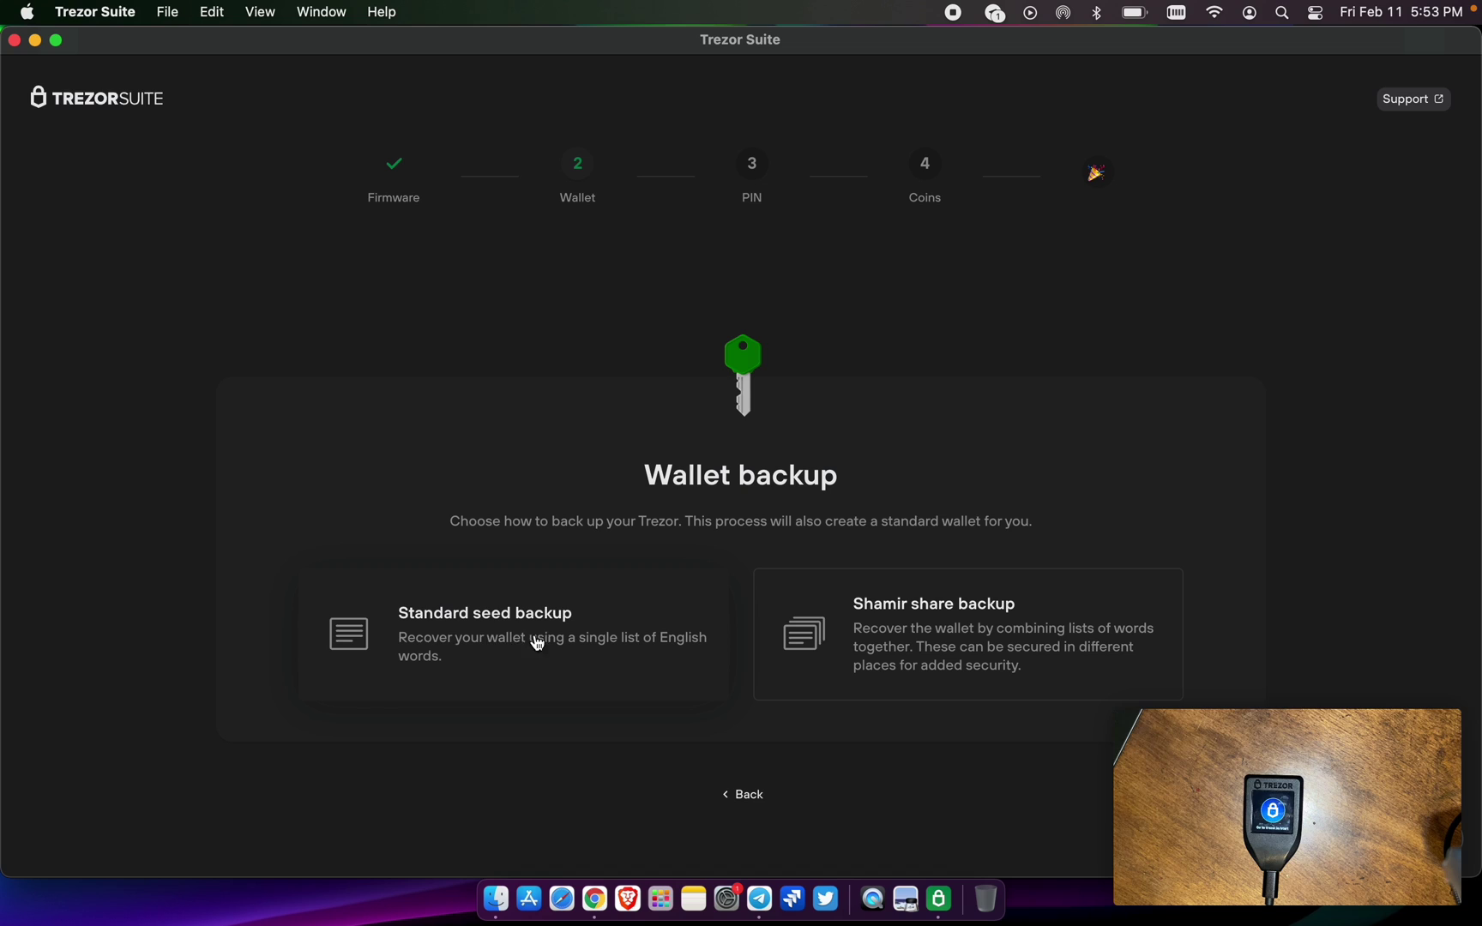
pyautogui.click(502, 638)
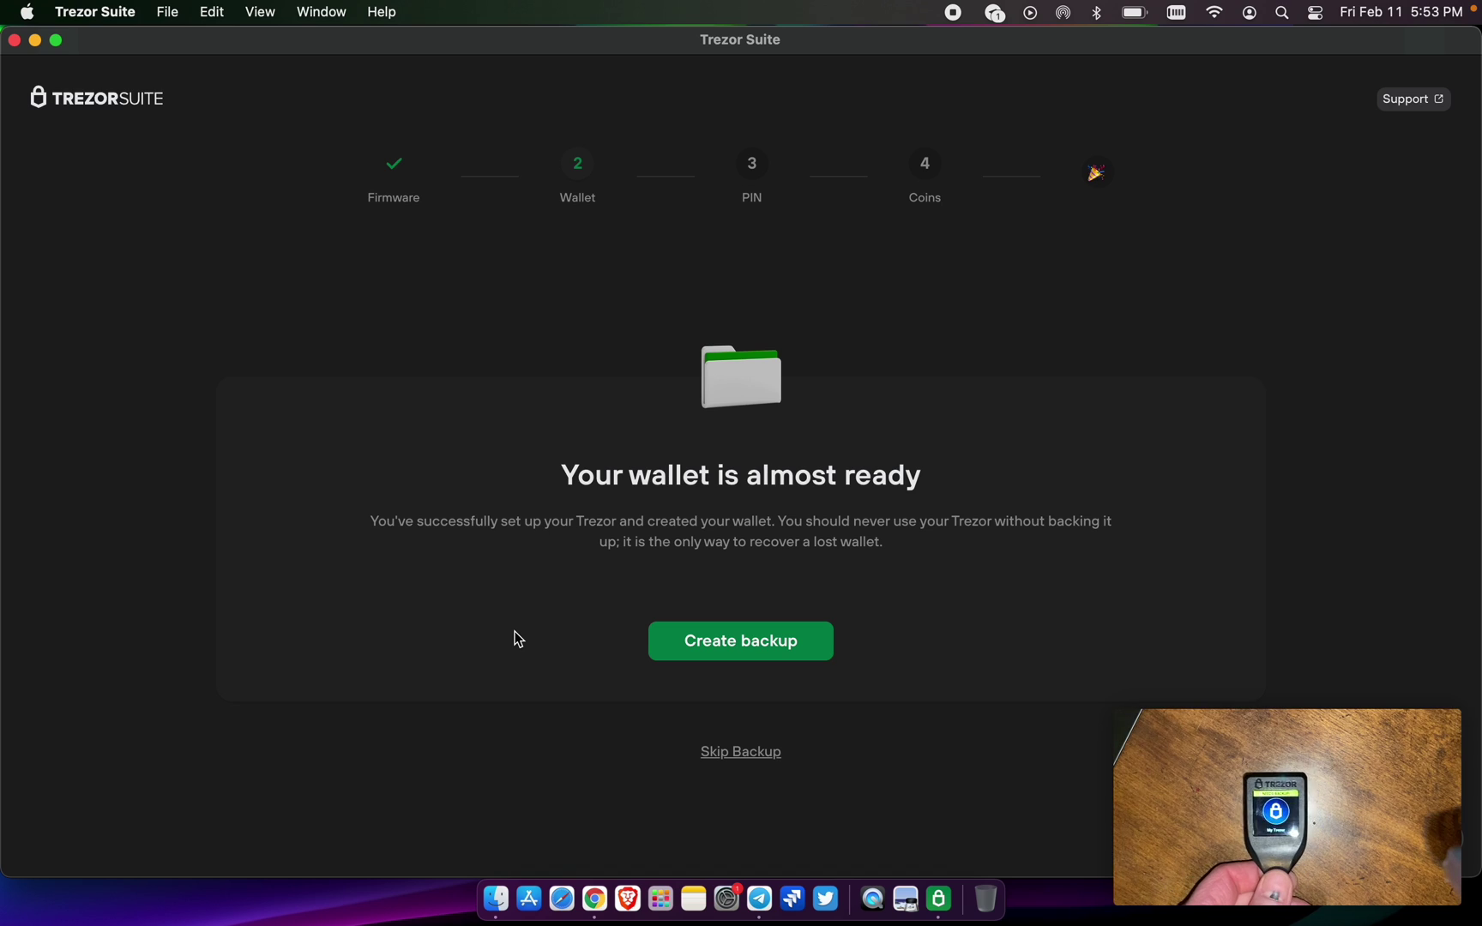
# Start the backup and tick the check, no-photographs and keep-private backup instructions
pyautogui.click(762, 656)
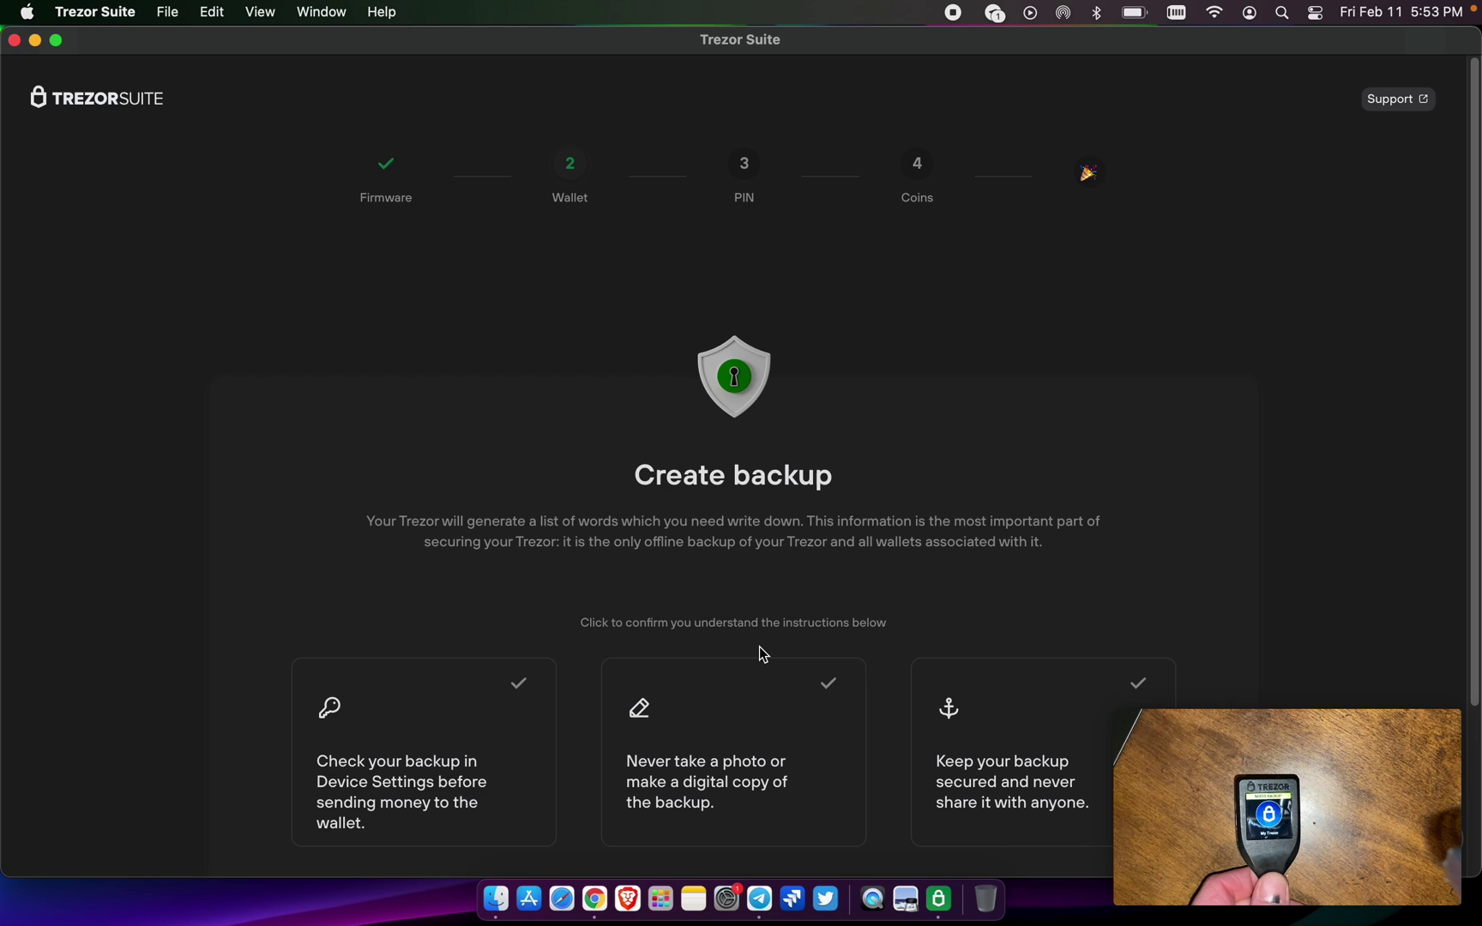
pyautogui.scroll(-2, 588, 730)
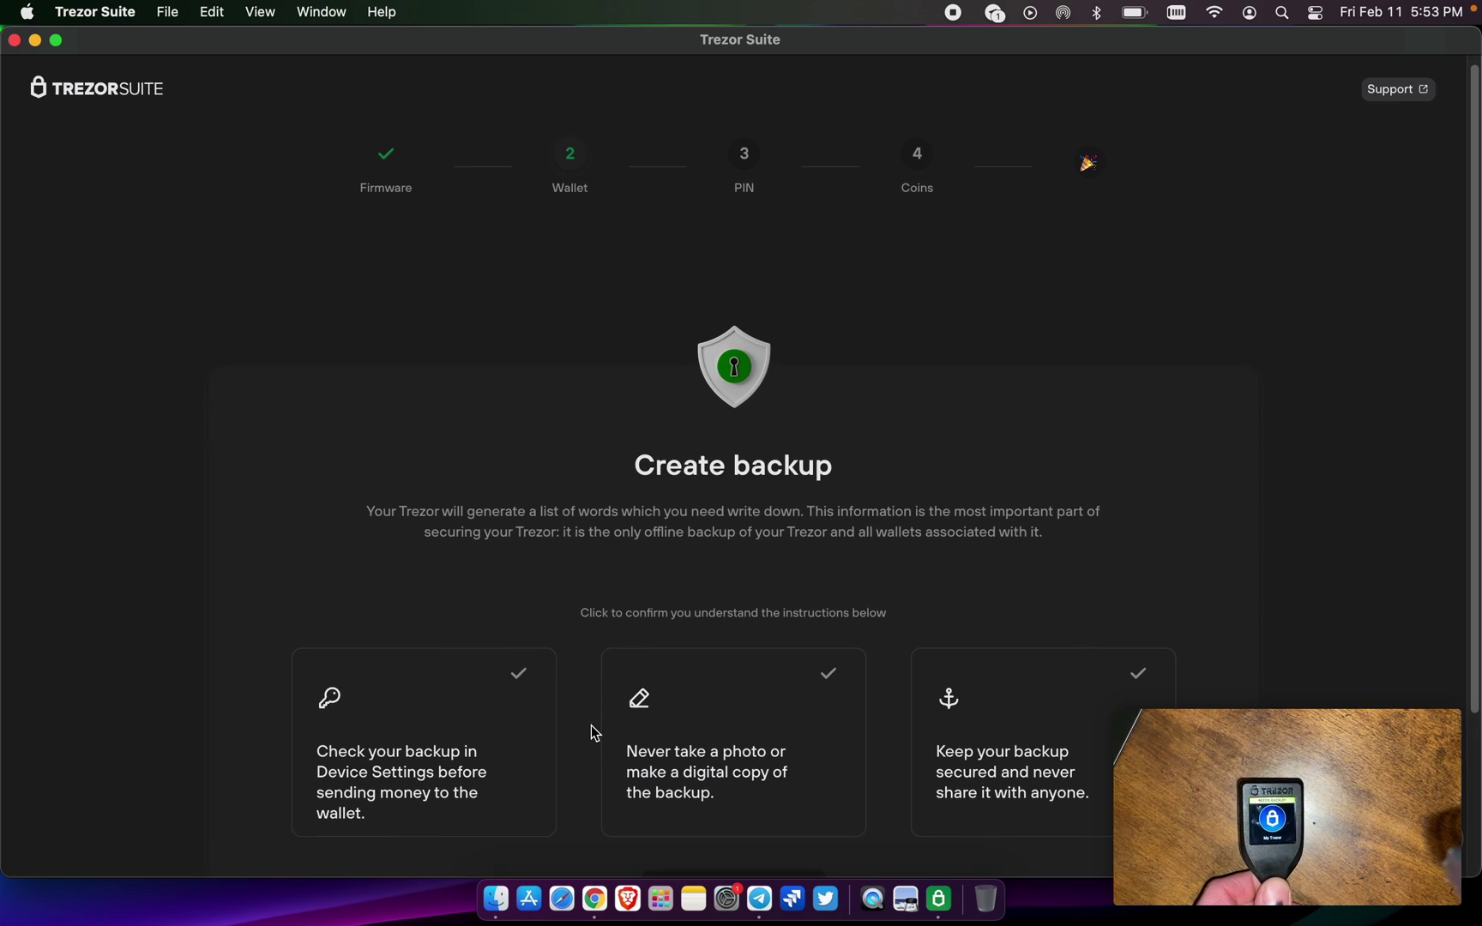
pyautogui.click(508, 724)
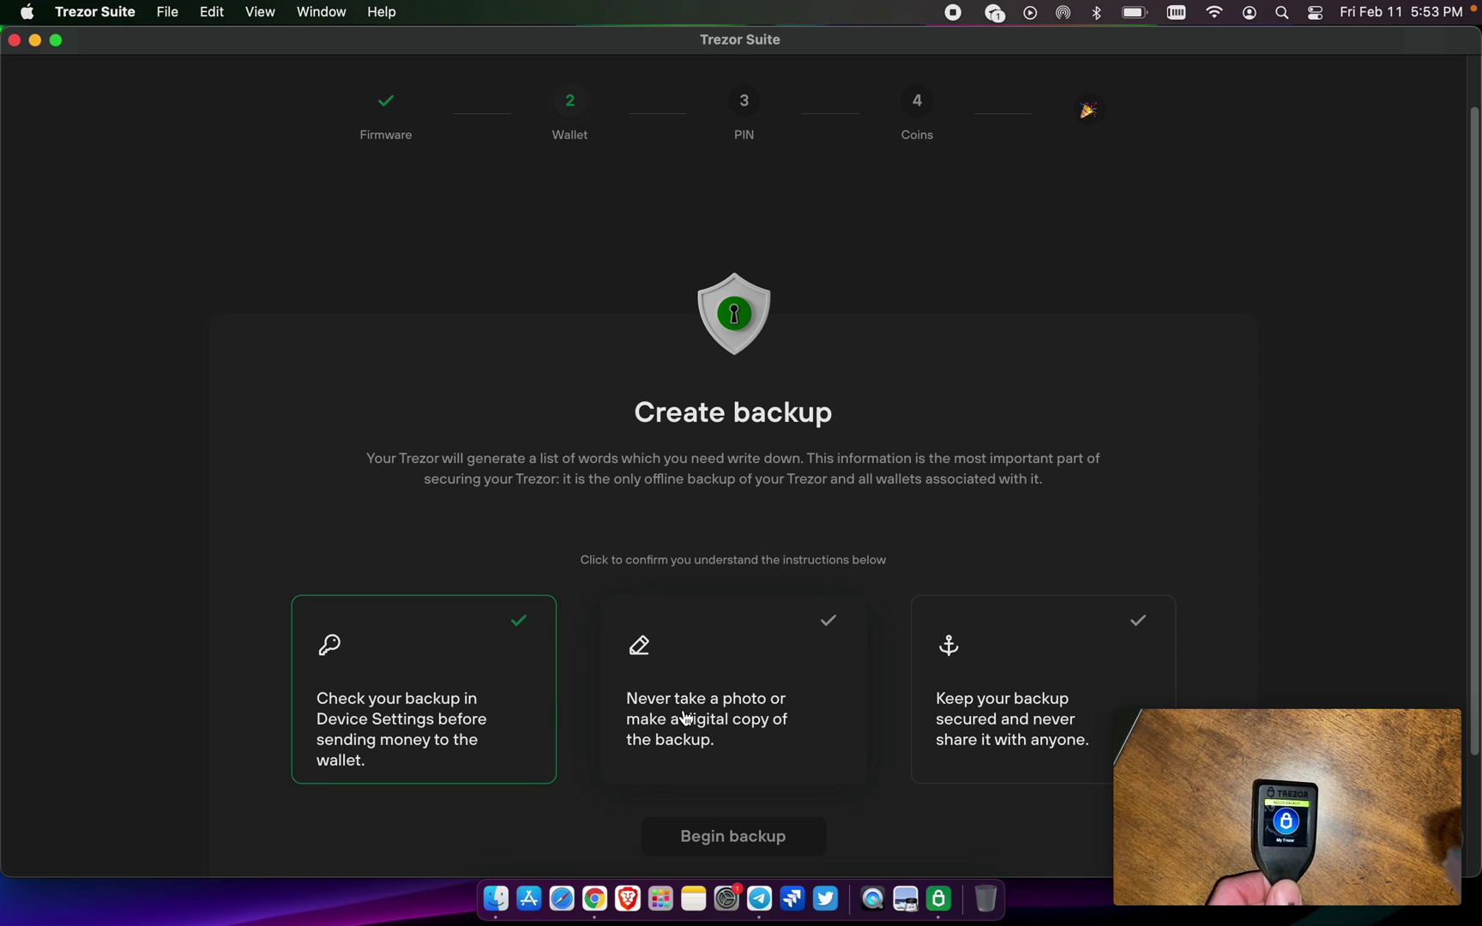
pyautogui.click(737, 723)
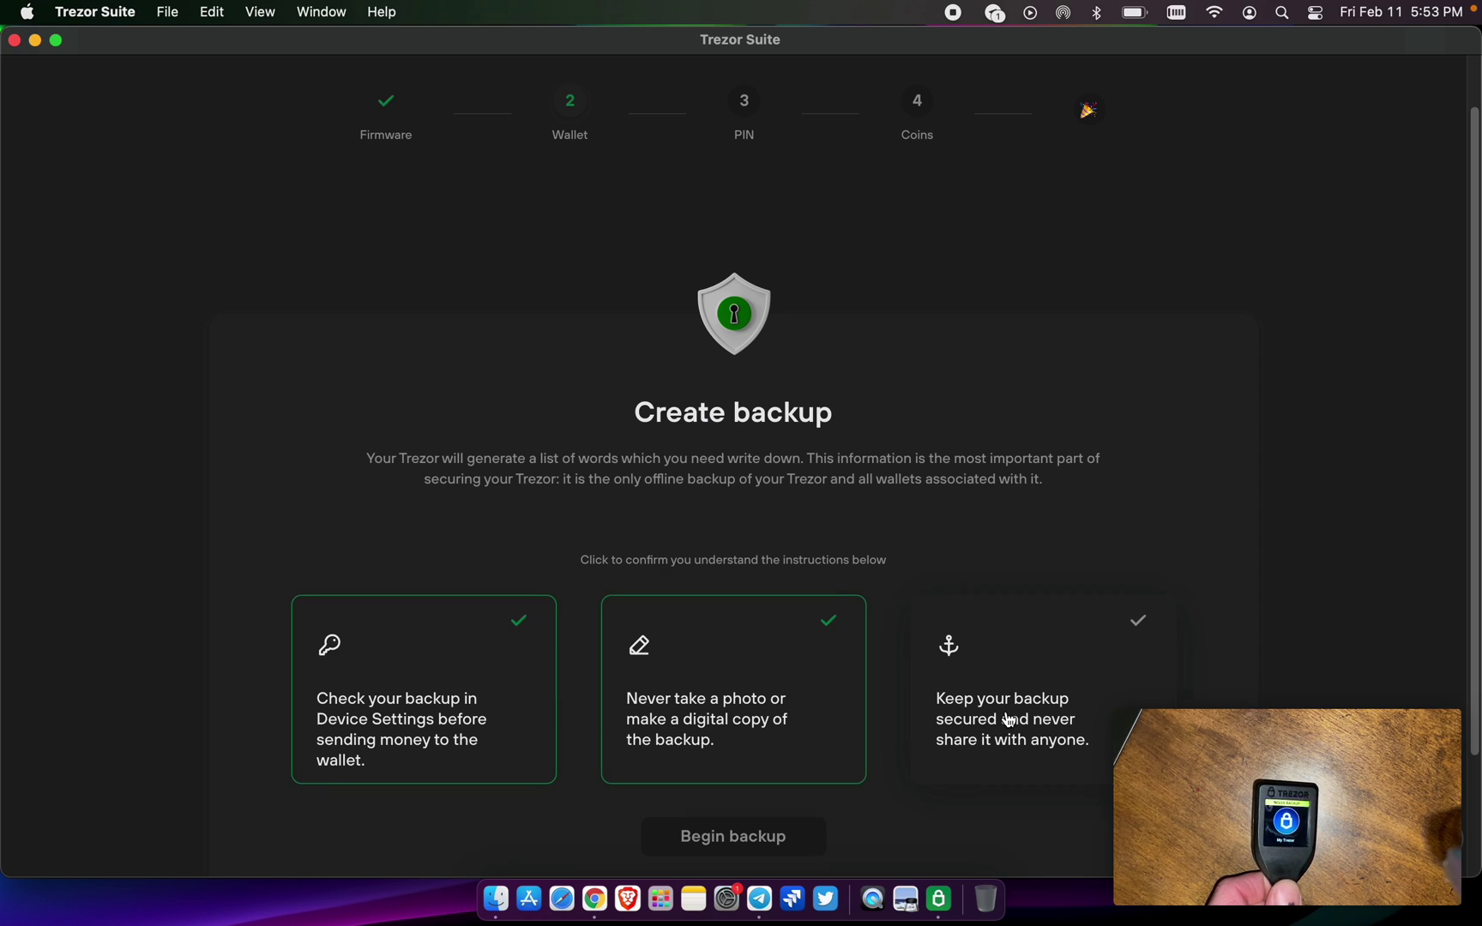
pyautogui.click(1042, 717)
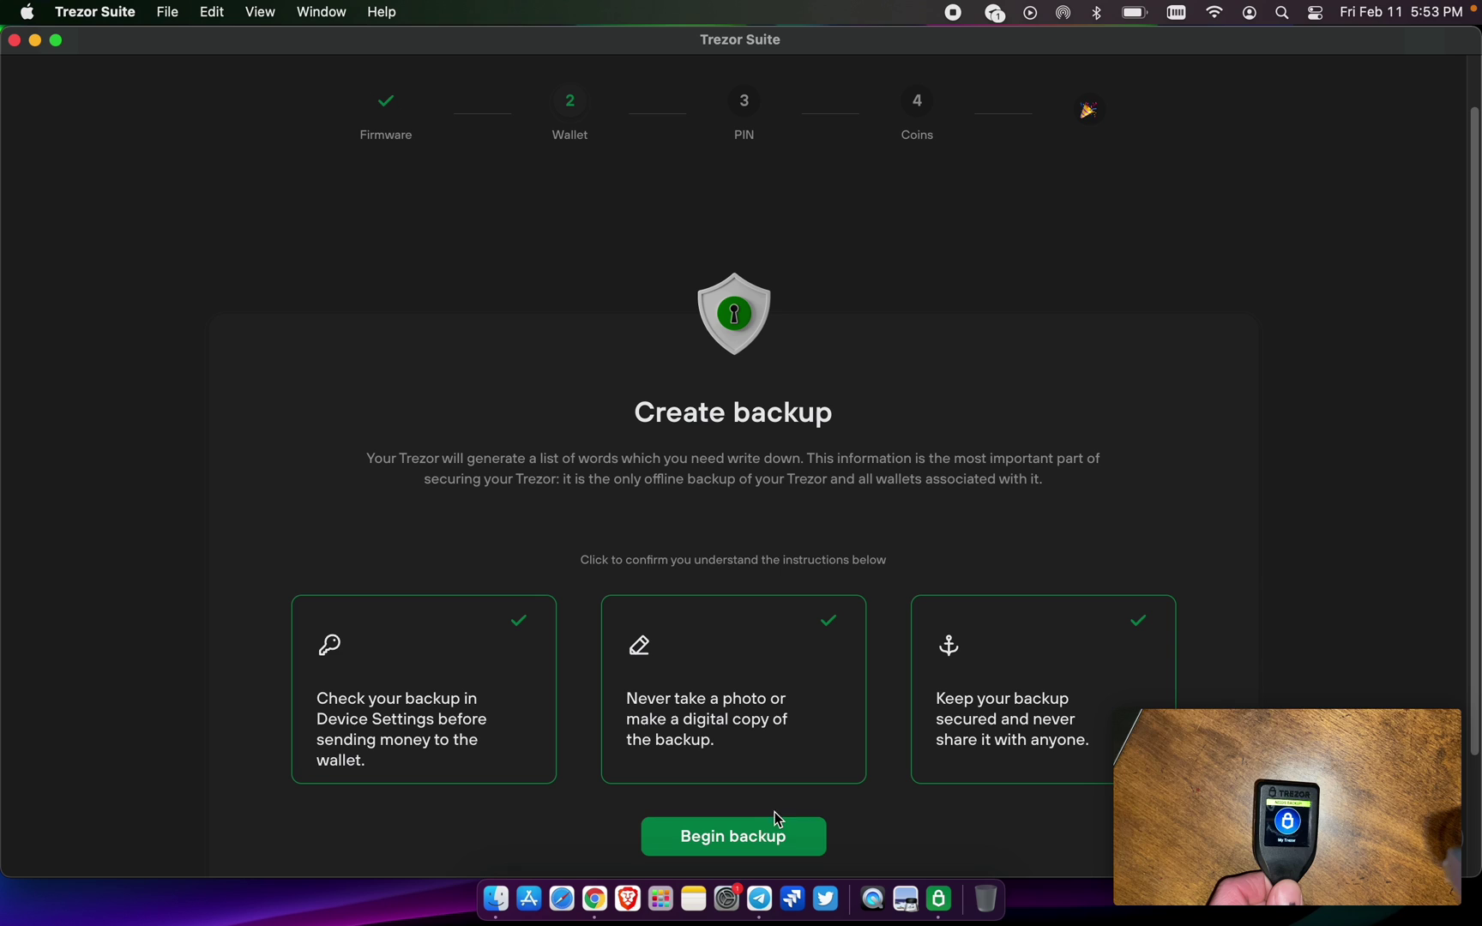
# Begin the seed backup on the Trezor device
pyautogui.click(758, 845)
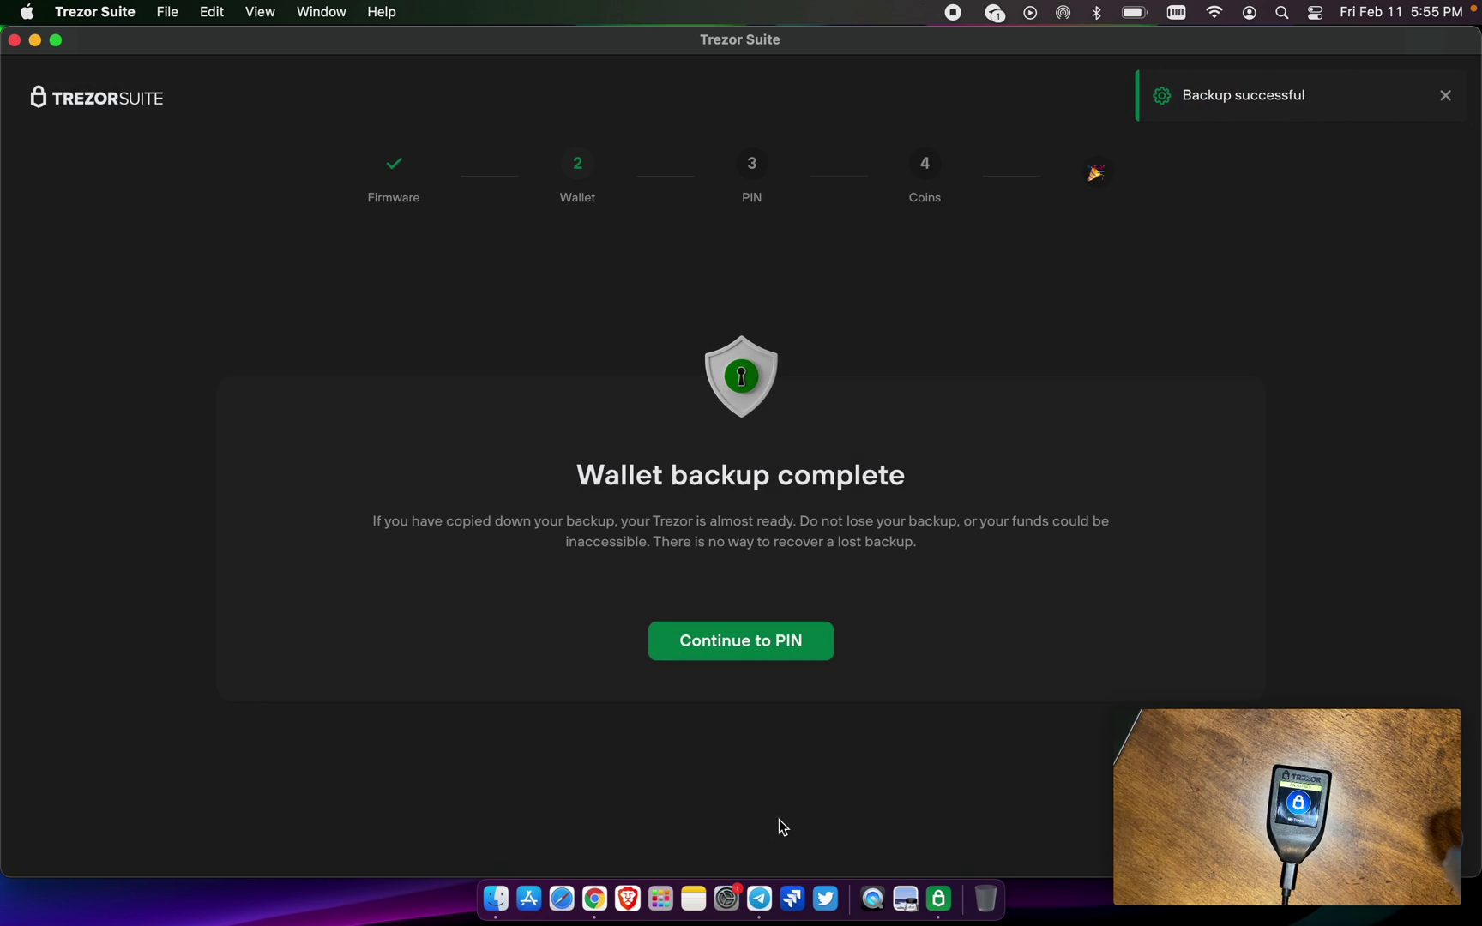
# Go to the PIN step and start setting a new PIN on the device
pyautogui.click(744, 641)
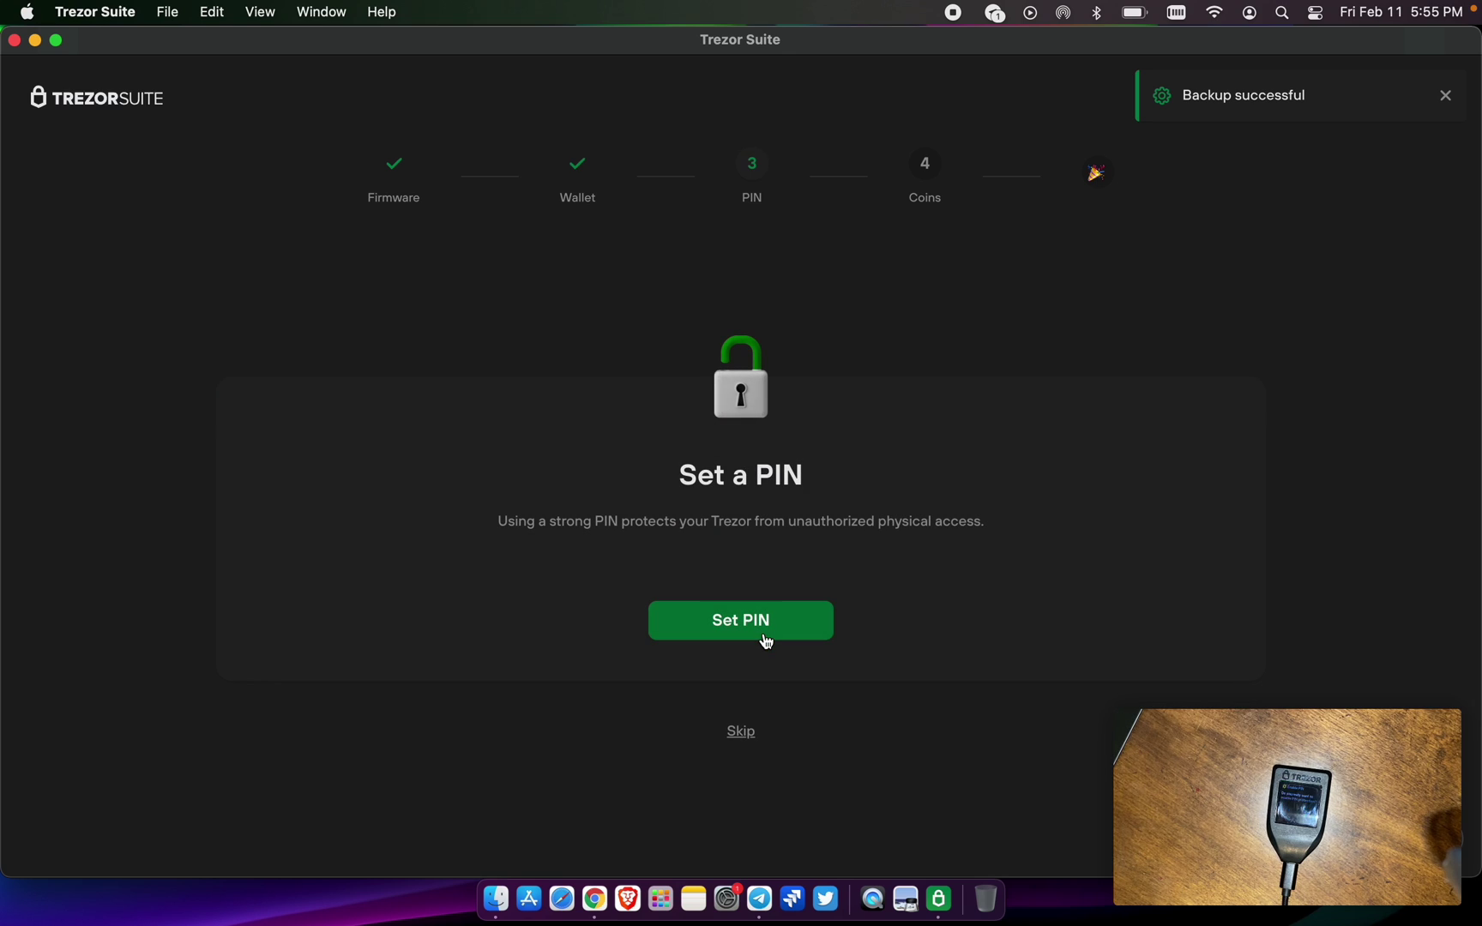
pyautogui.click(766, 628)
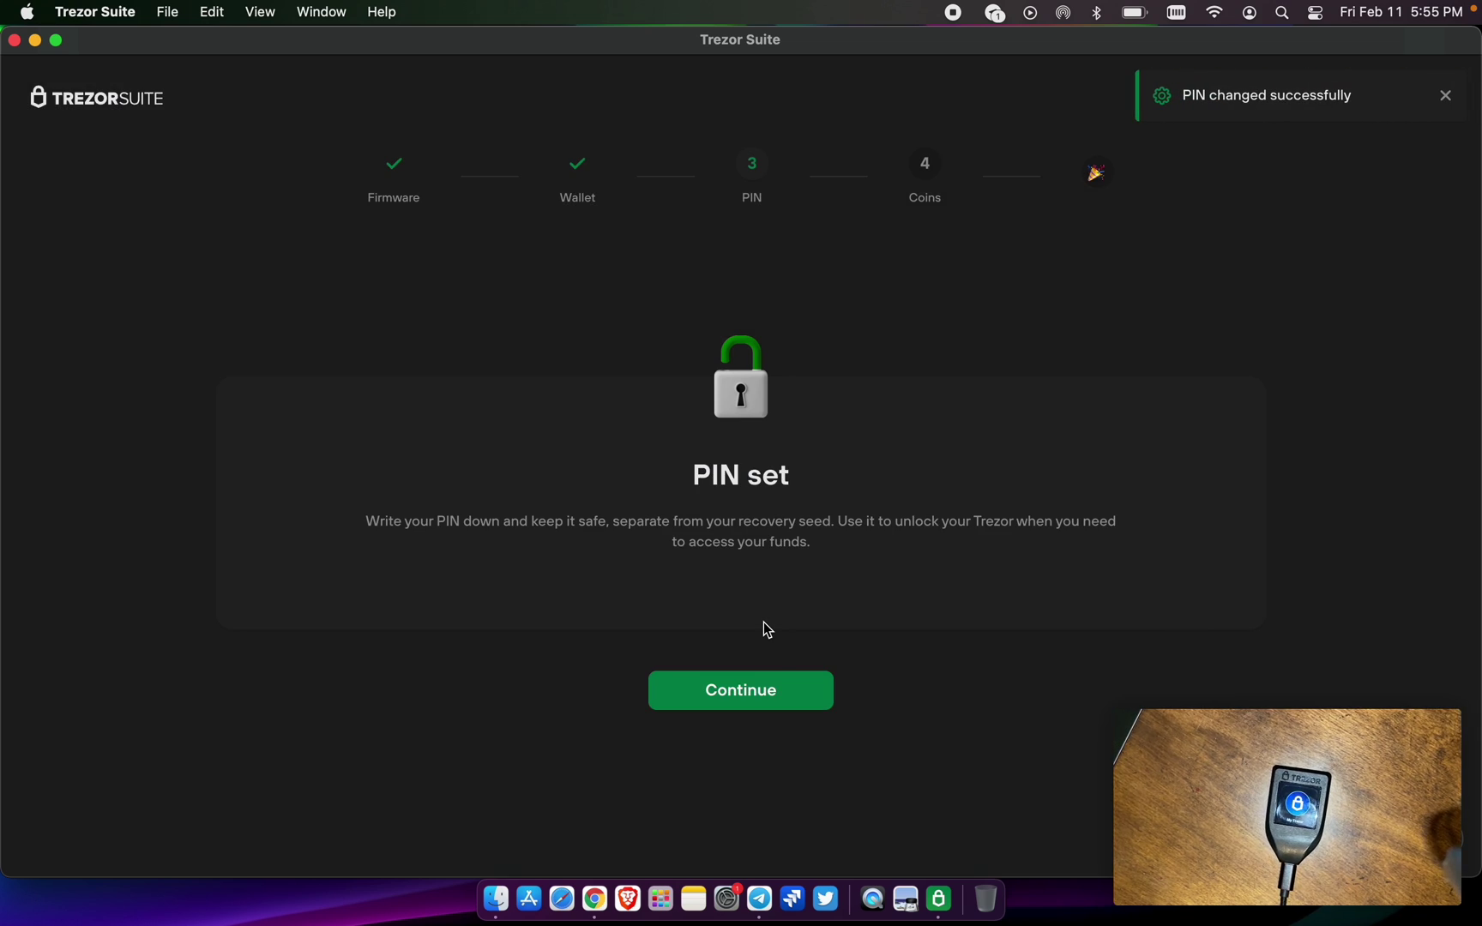
# On the Activate Coins step, turn off Bitcoin so only Ethereum stays enabled
pyautogui.click(774, 696)
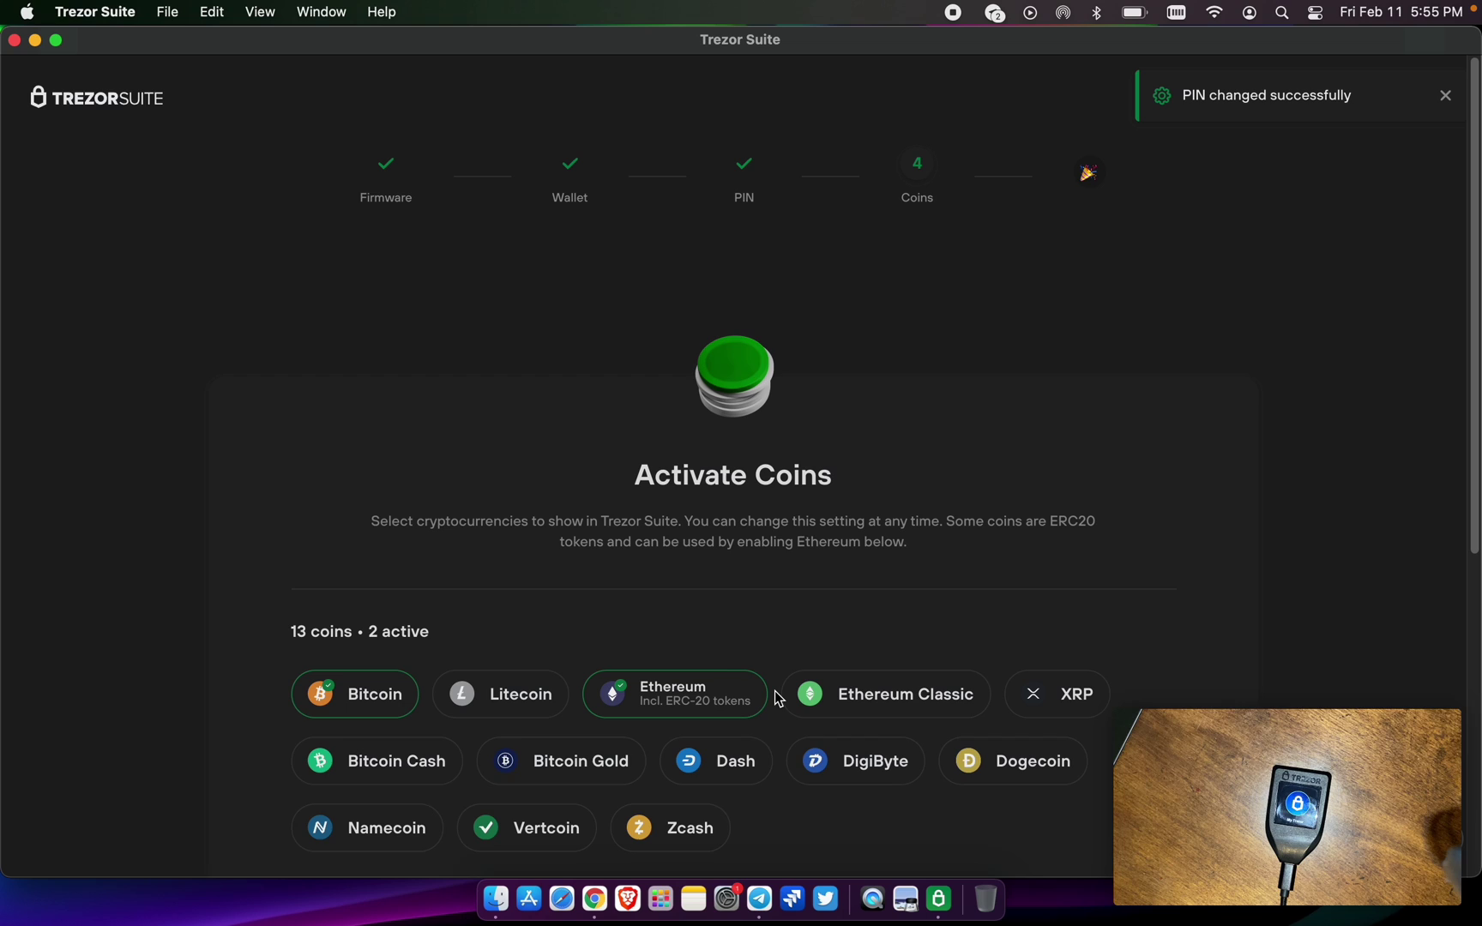
pyautogui.click(387, 706)
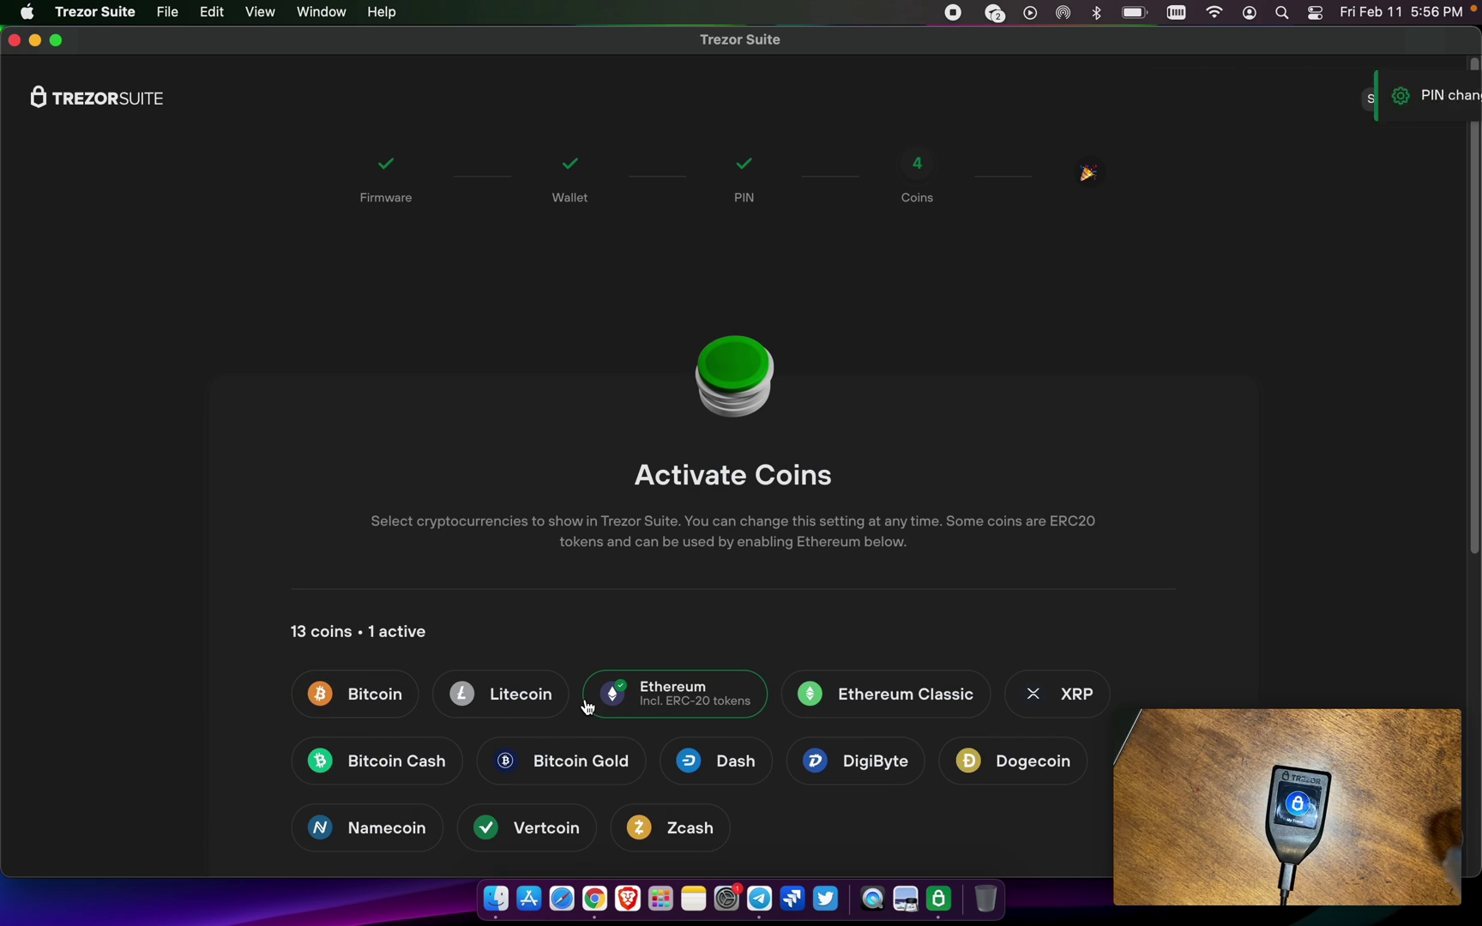
pyautogui.scroll(-3, 587, 706)
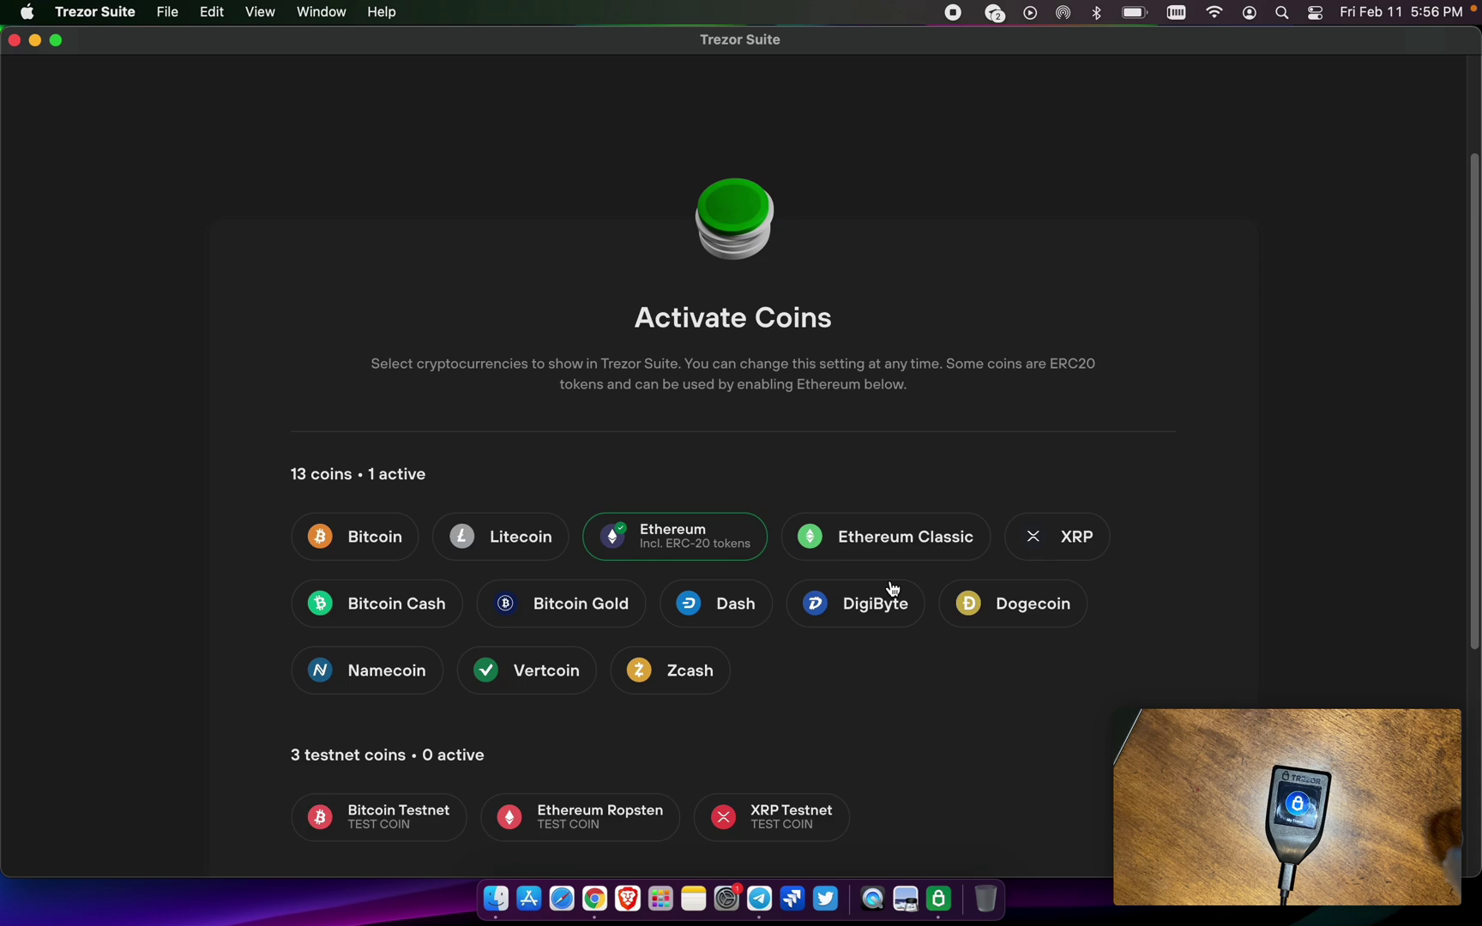
pyautogui.scroll(-5, 888, 591)
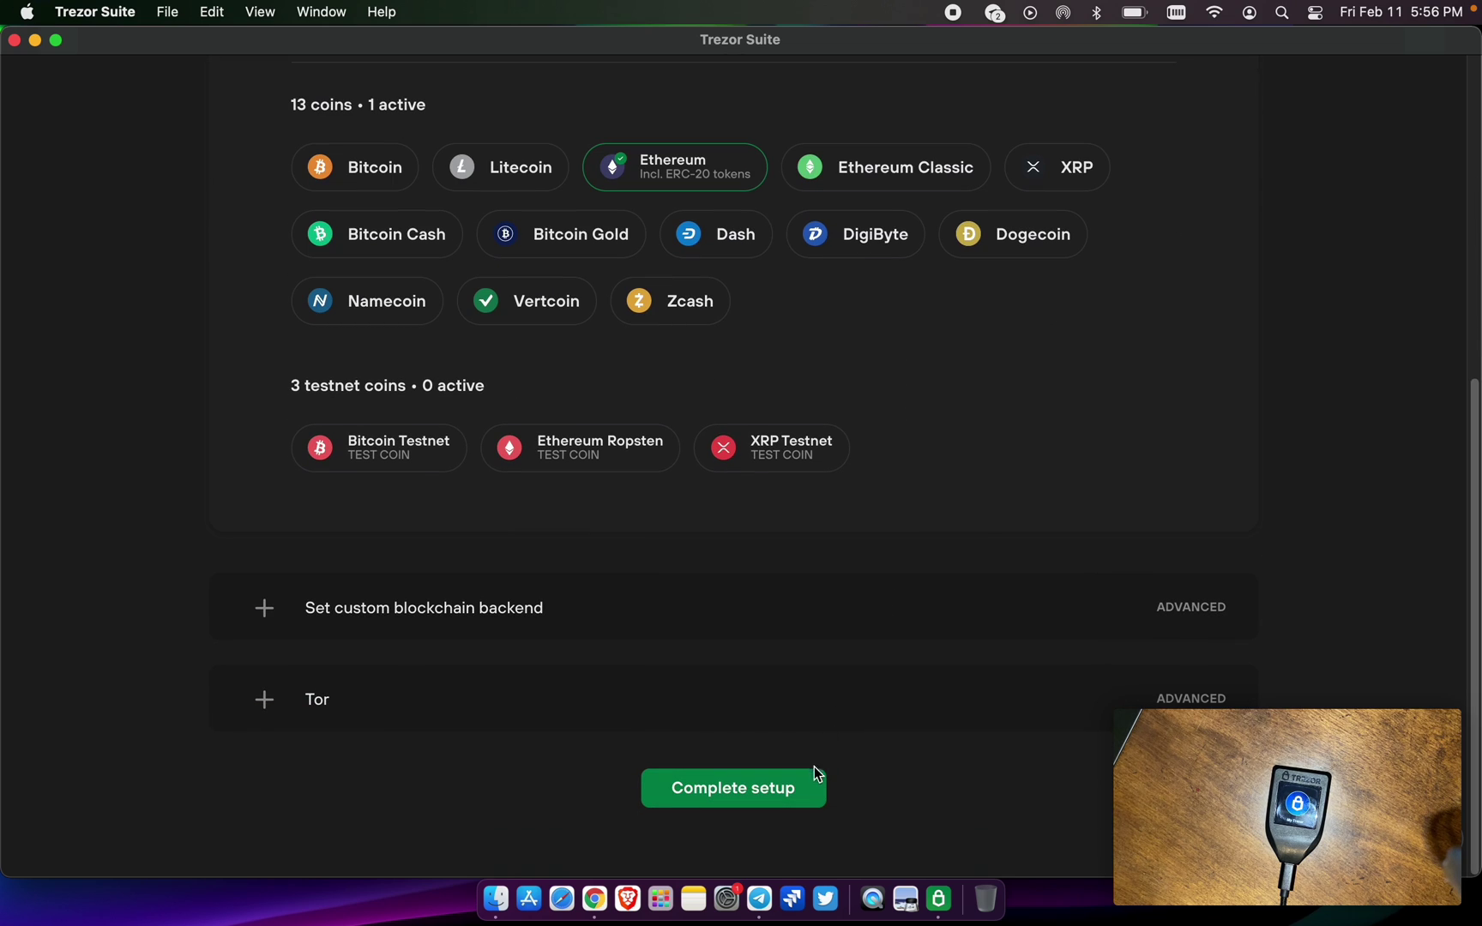
# Complete setup and rename the device to 'test 4'
pyautogui.click(759, 806)
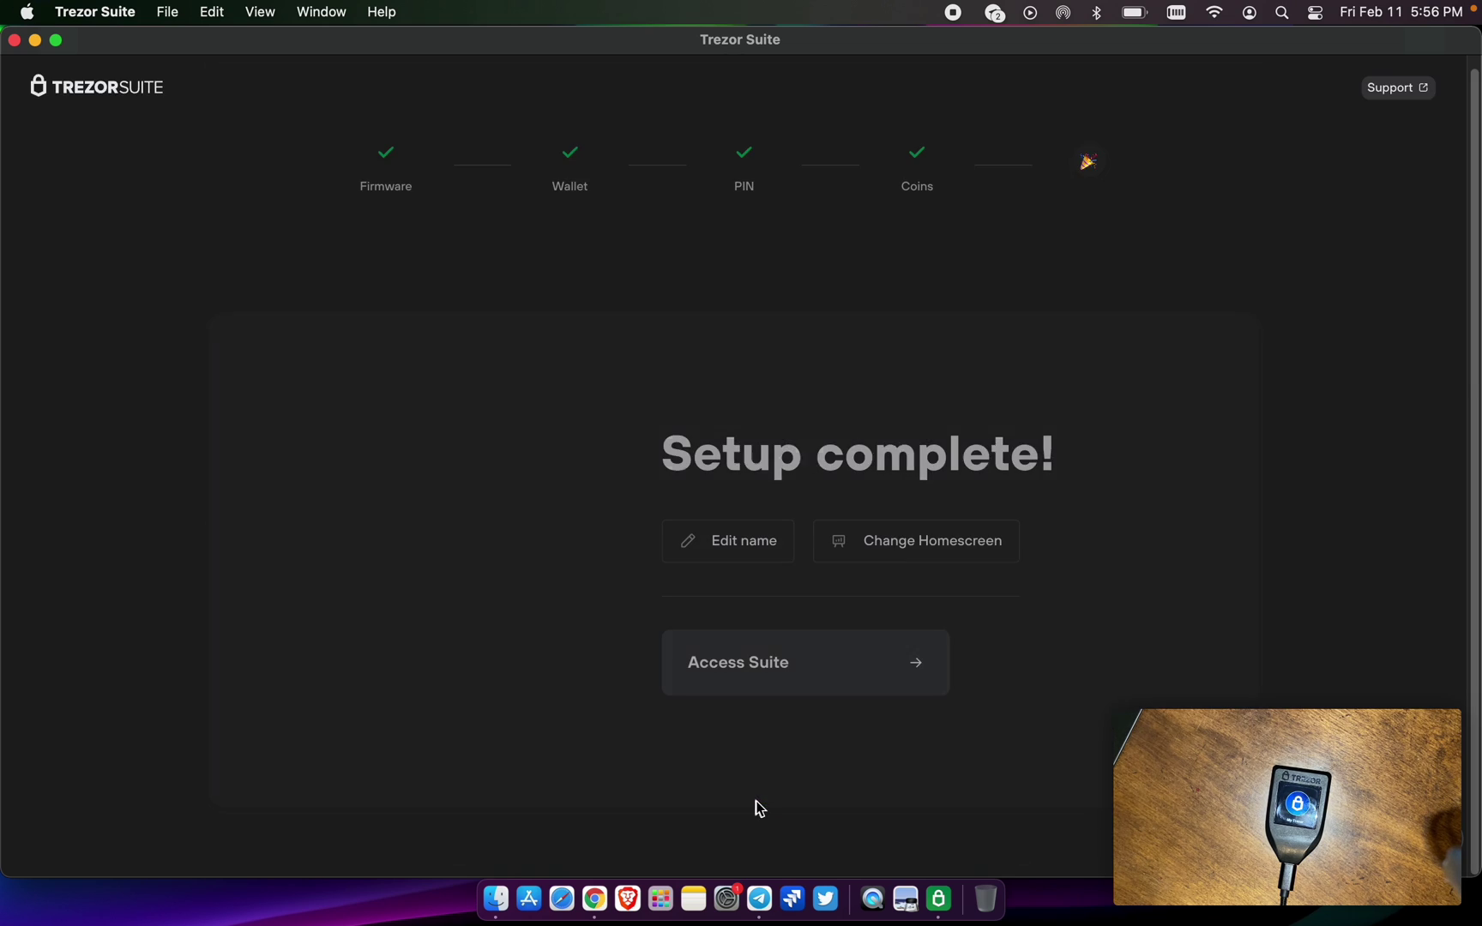
pyautogui.click(748, 546)
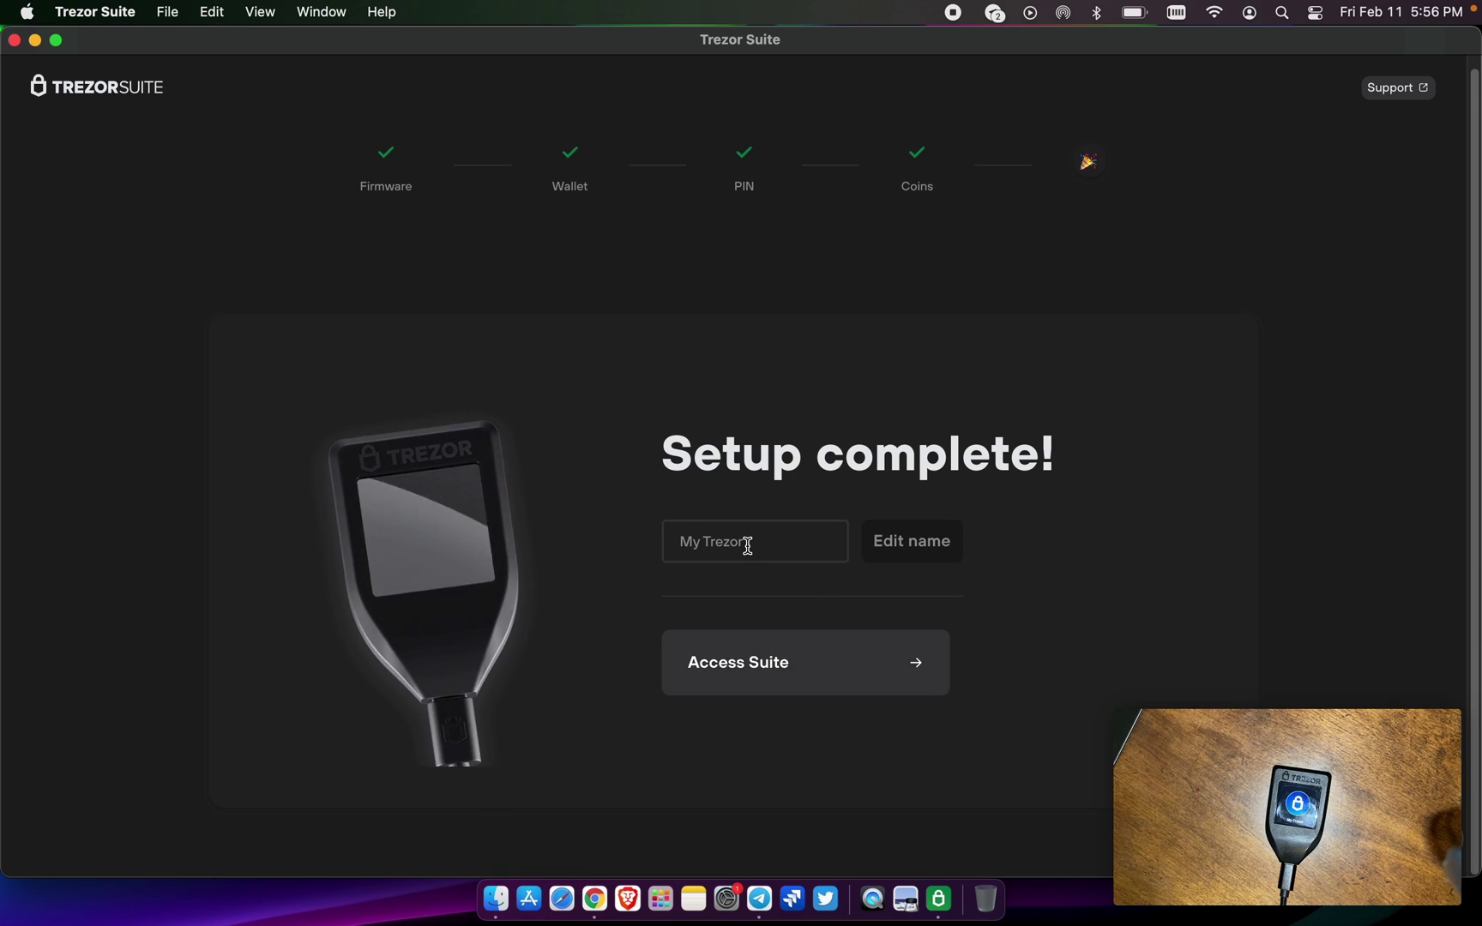
pyautogui.write('test')
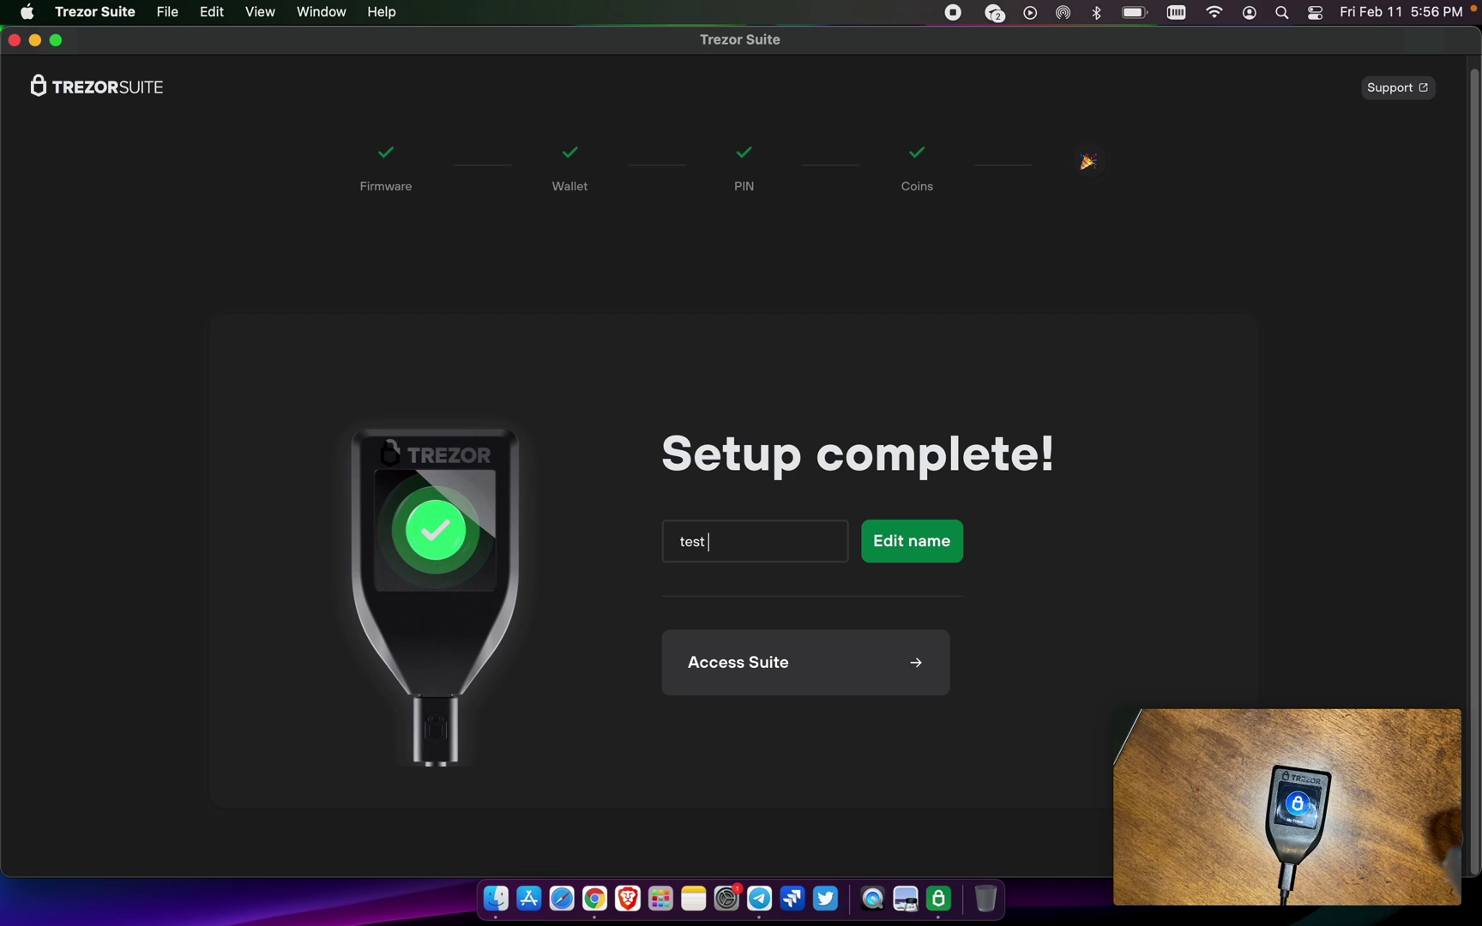
pyautogui.write(' 4')
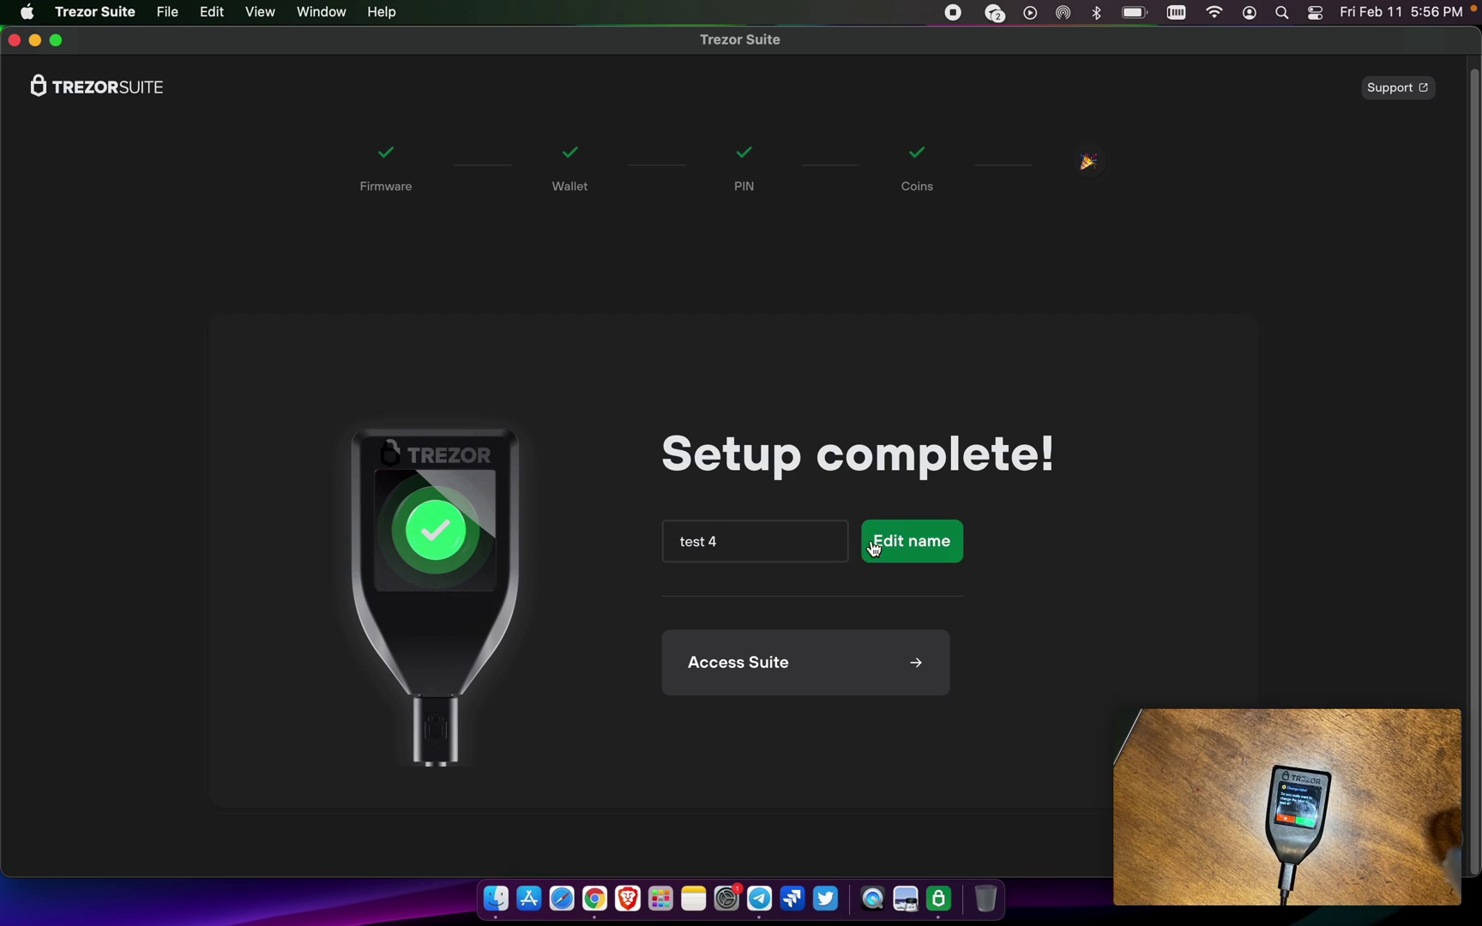
pyautogui.click(874, 546)
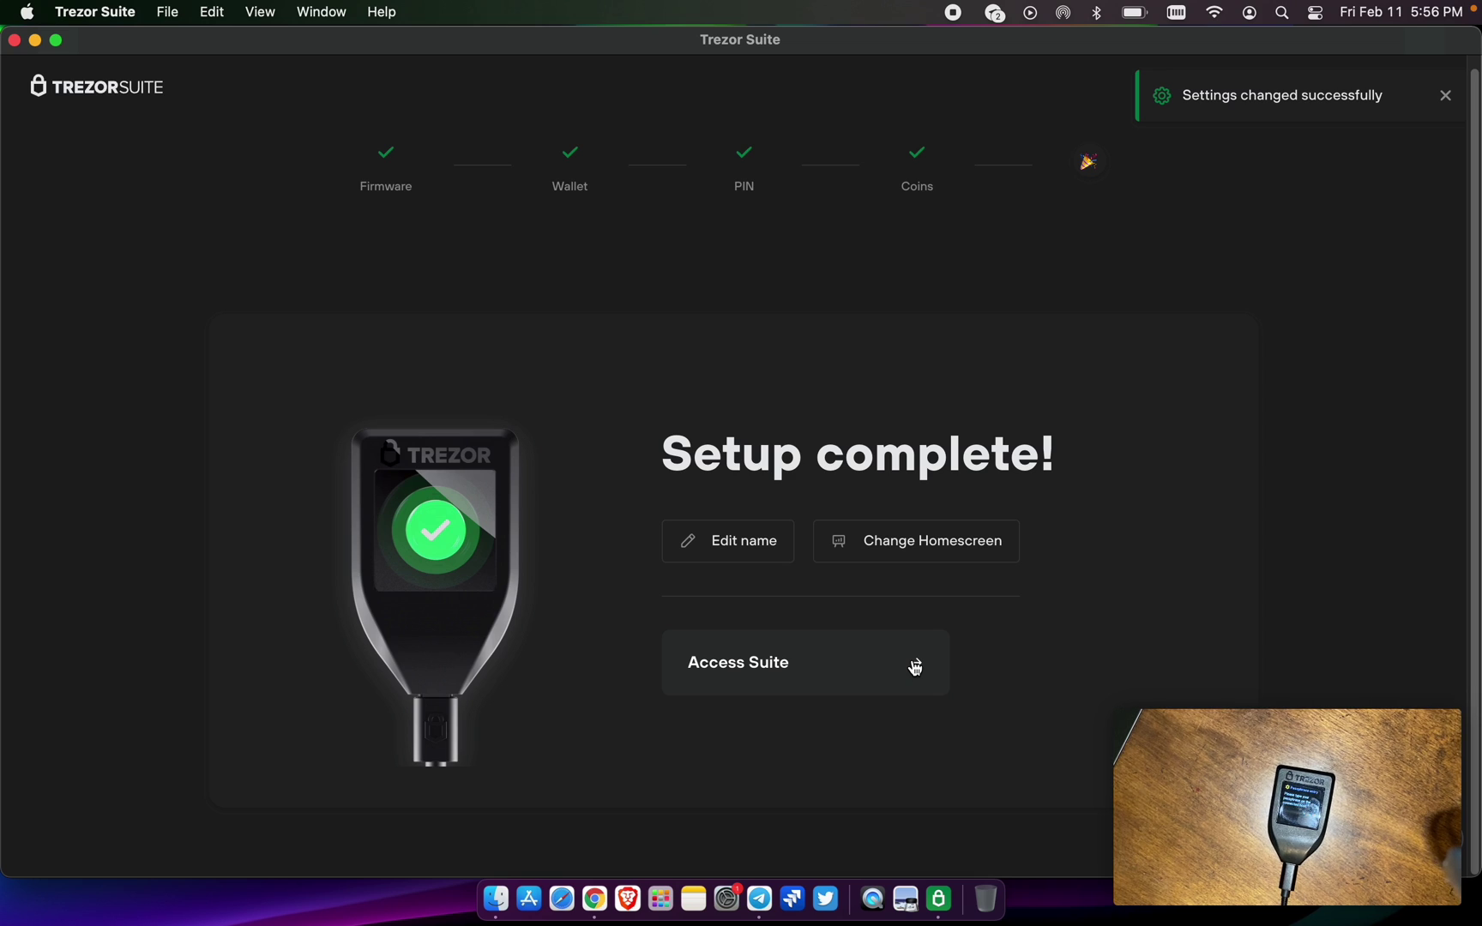
# Enter the Suite dashboard and choose the Hidden wallet type
pyautogui.click(915, 667)
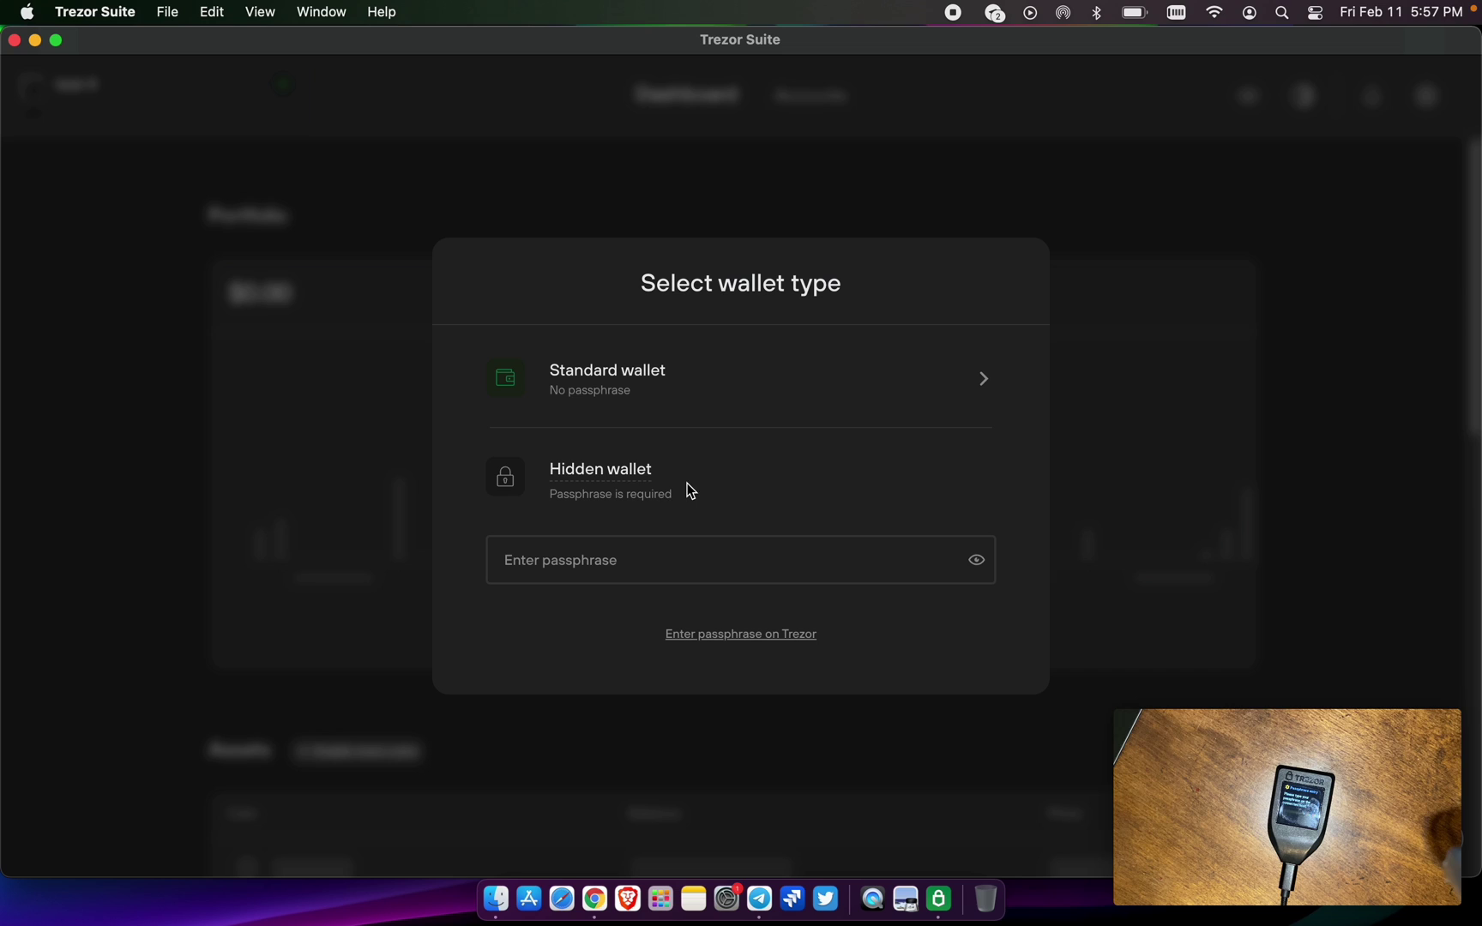
pyautogui.click(649, 565)
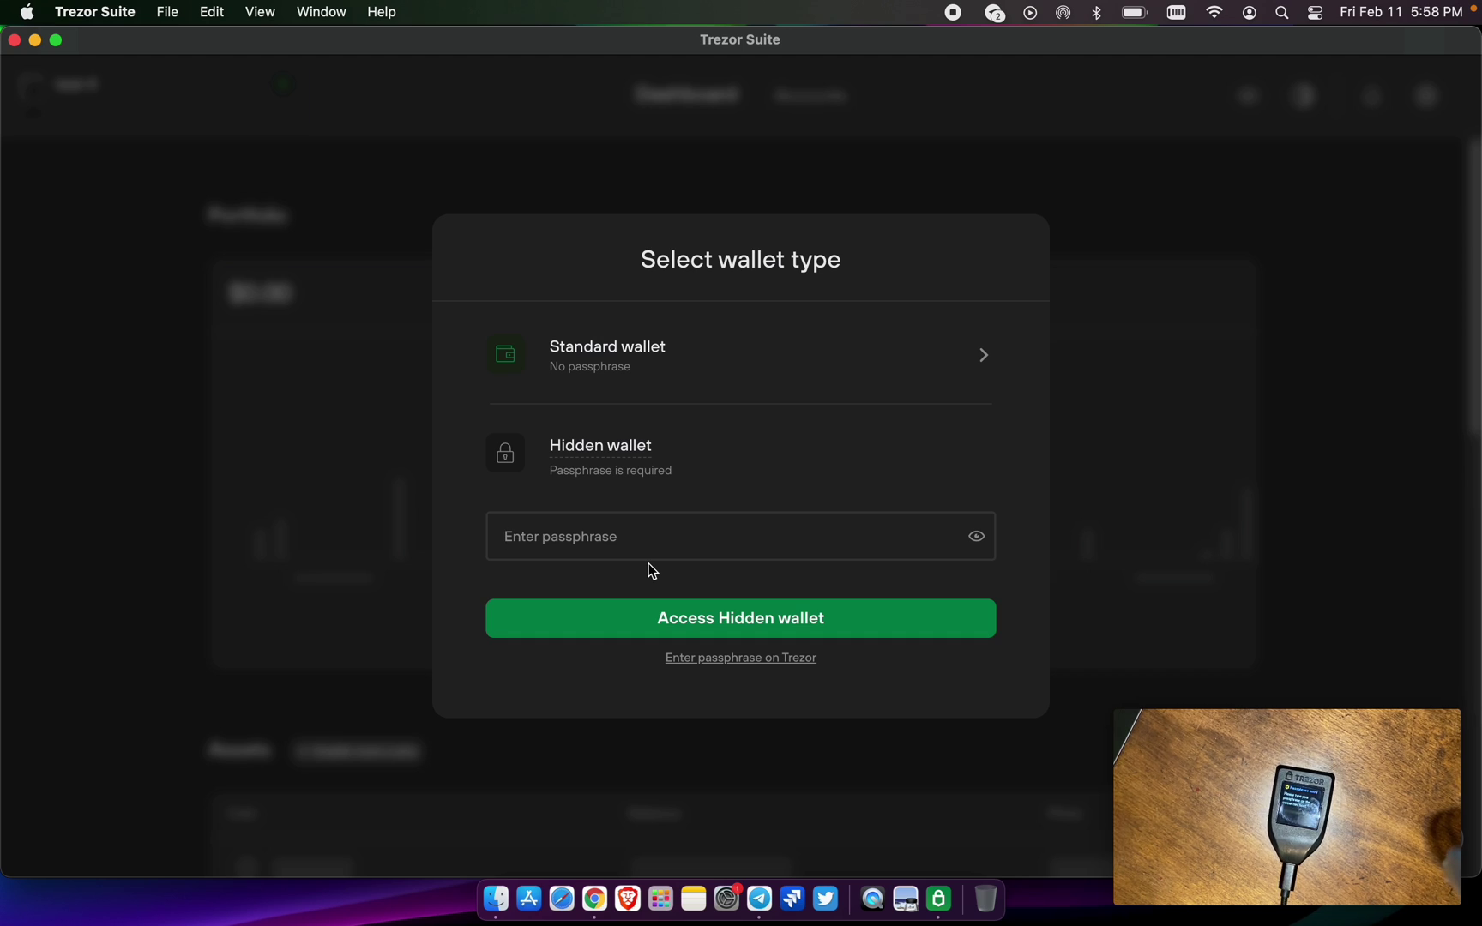
# Enter the hidden wallet passphrase and access the Hidden wallet
pyautogui.write('•••••')
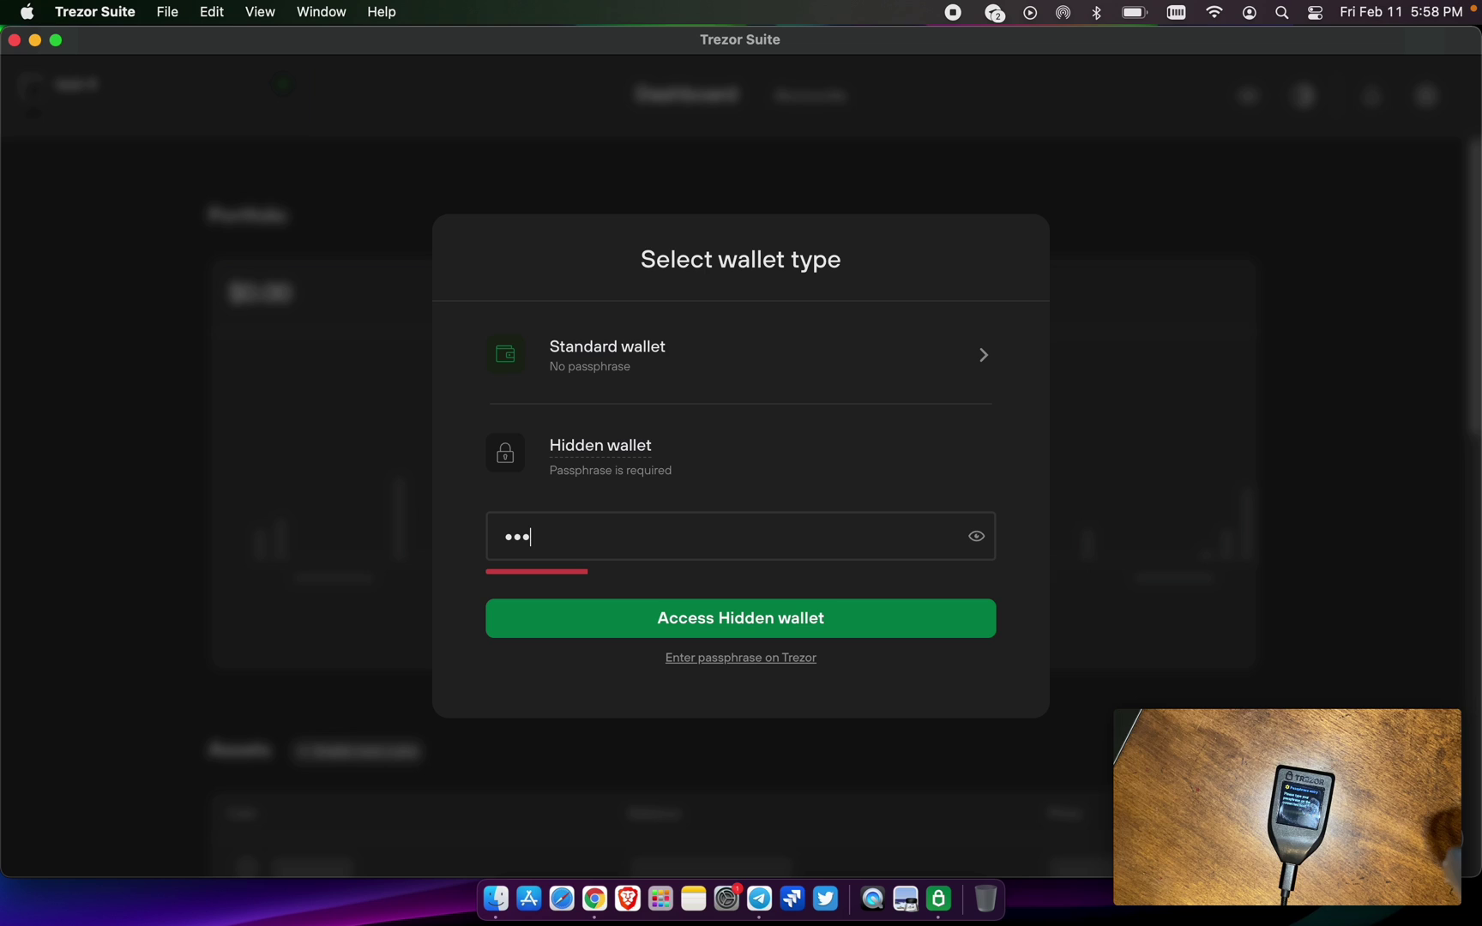
pyautogui.write('••••')
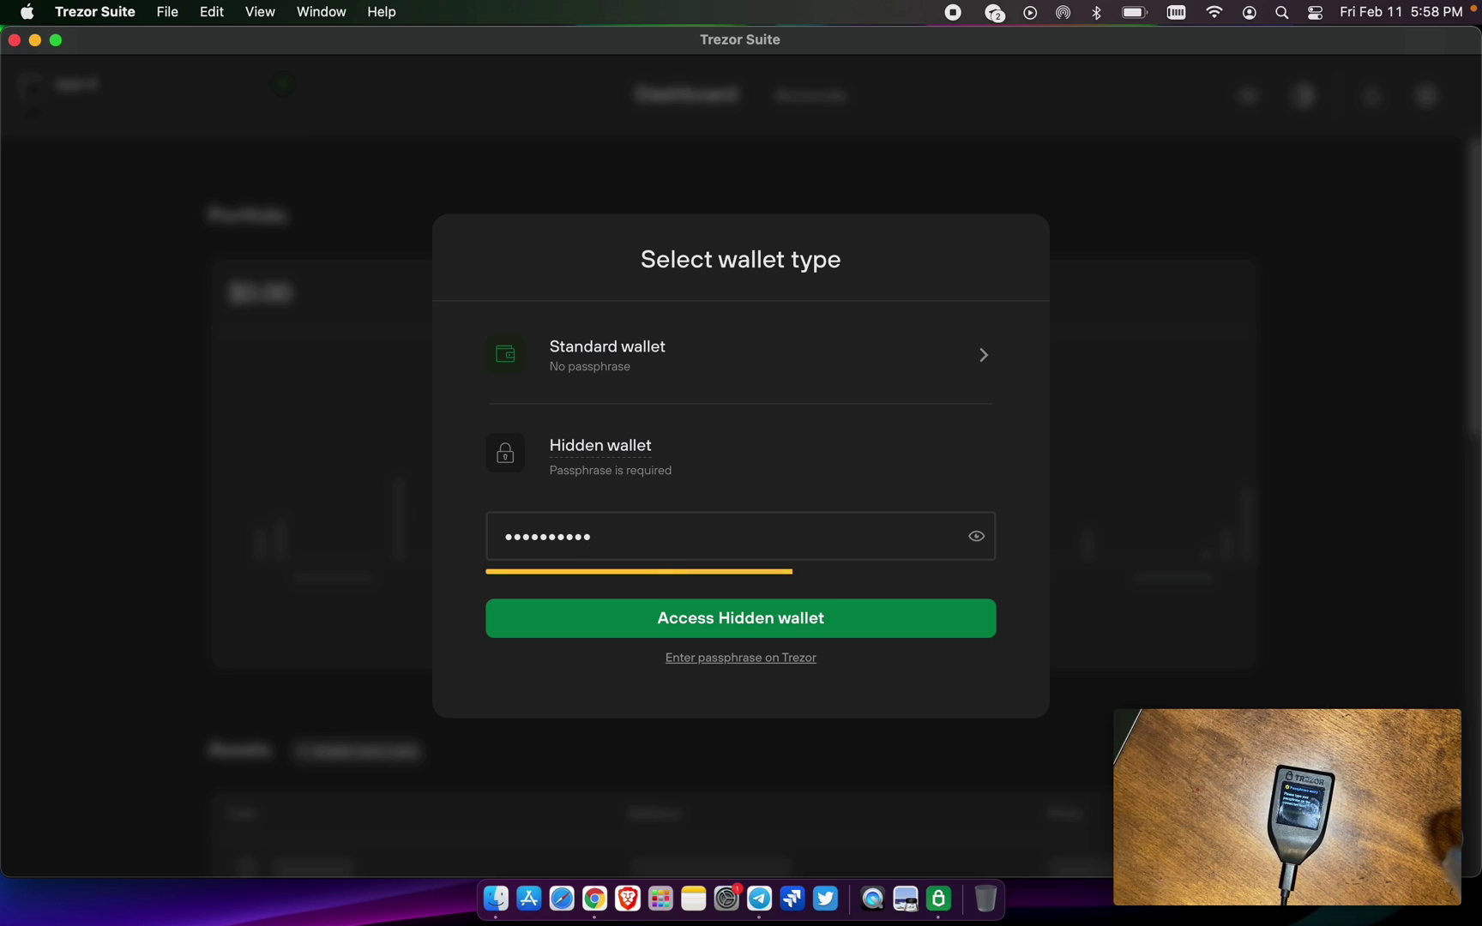
pyautogui.click(726, 617)
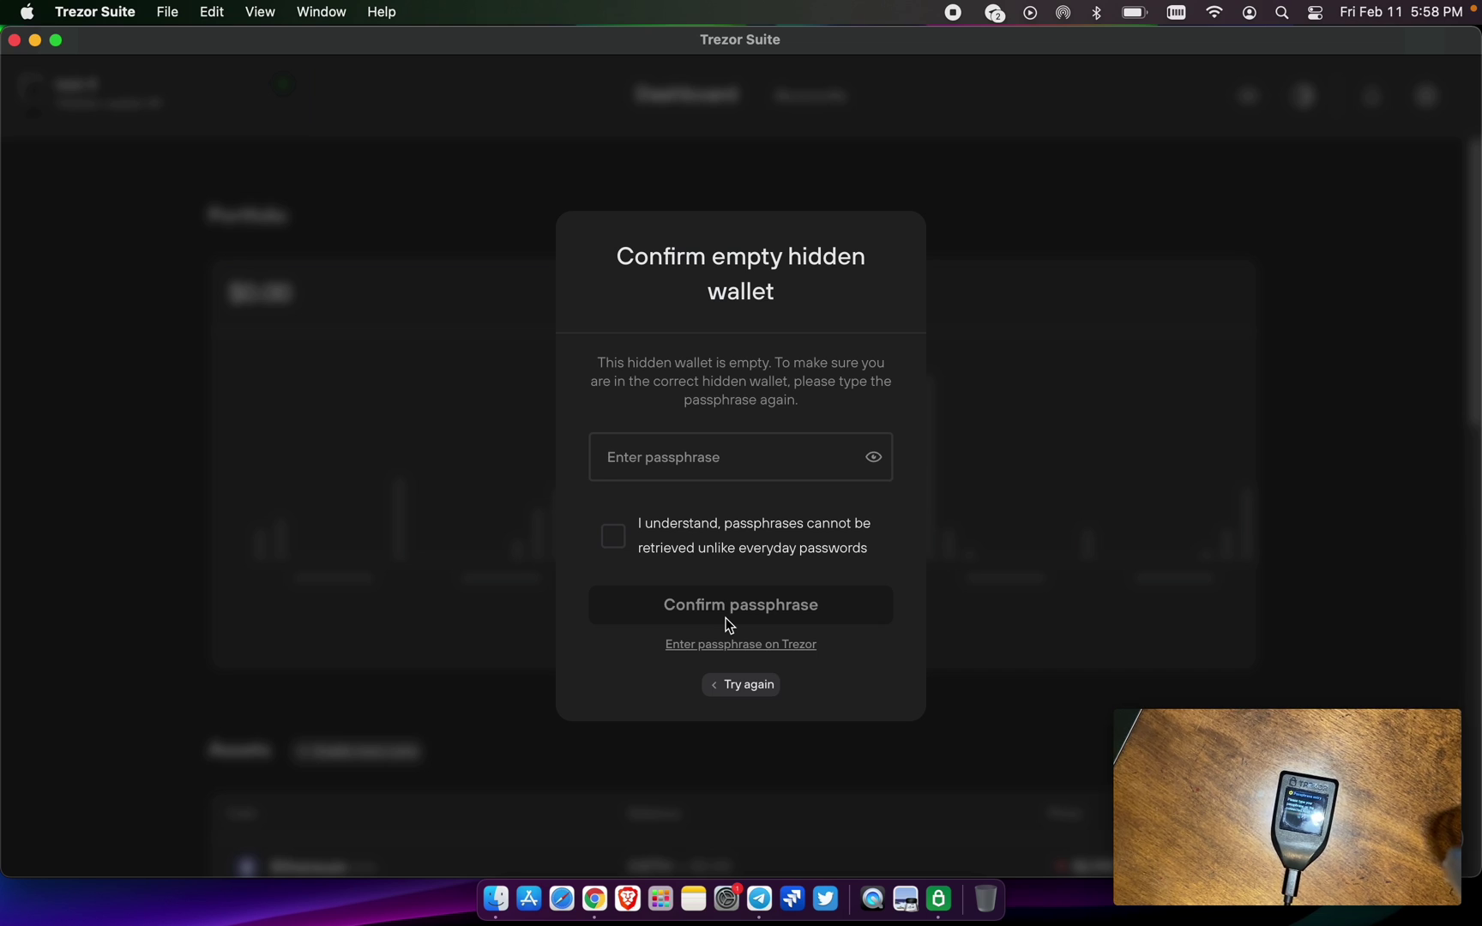
# Re-enter the passphrase, acknowledge it can't be recovered, reveal it to check, and confirm it
pyautogui.write('•••••••••')
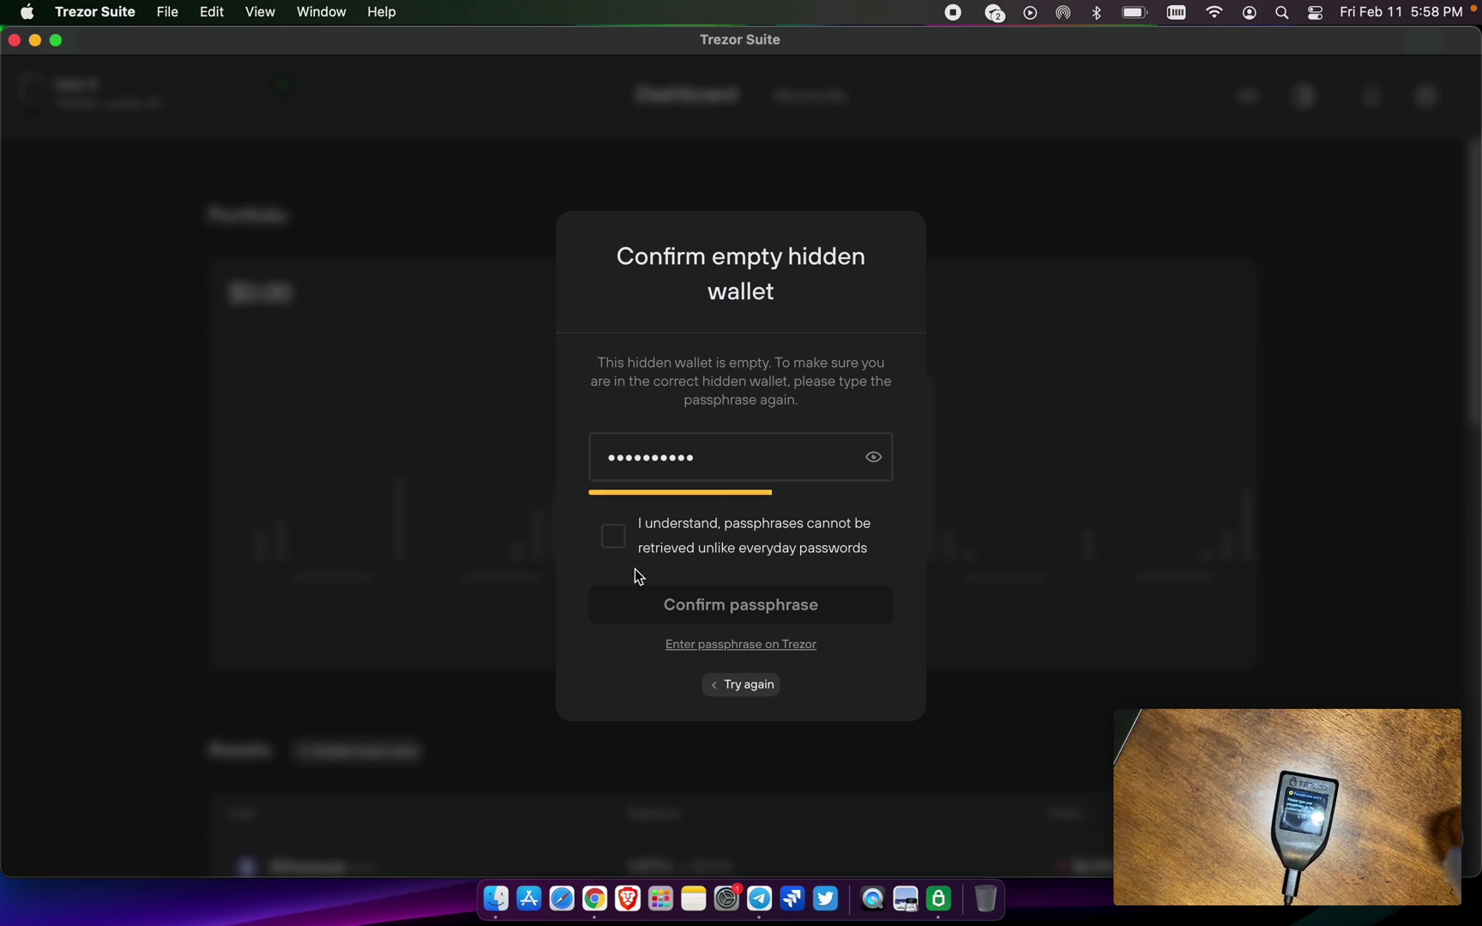
pyautogui.click(614, 539)
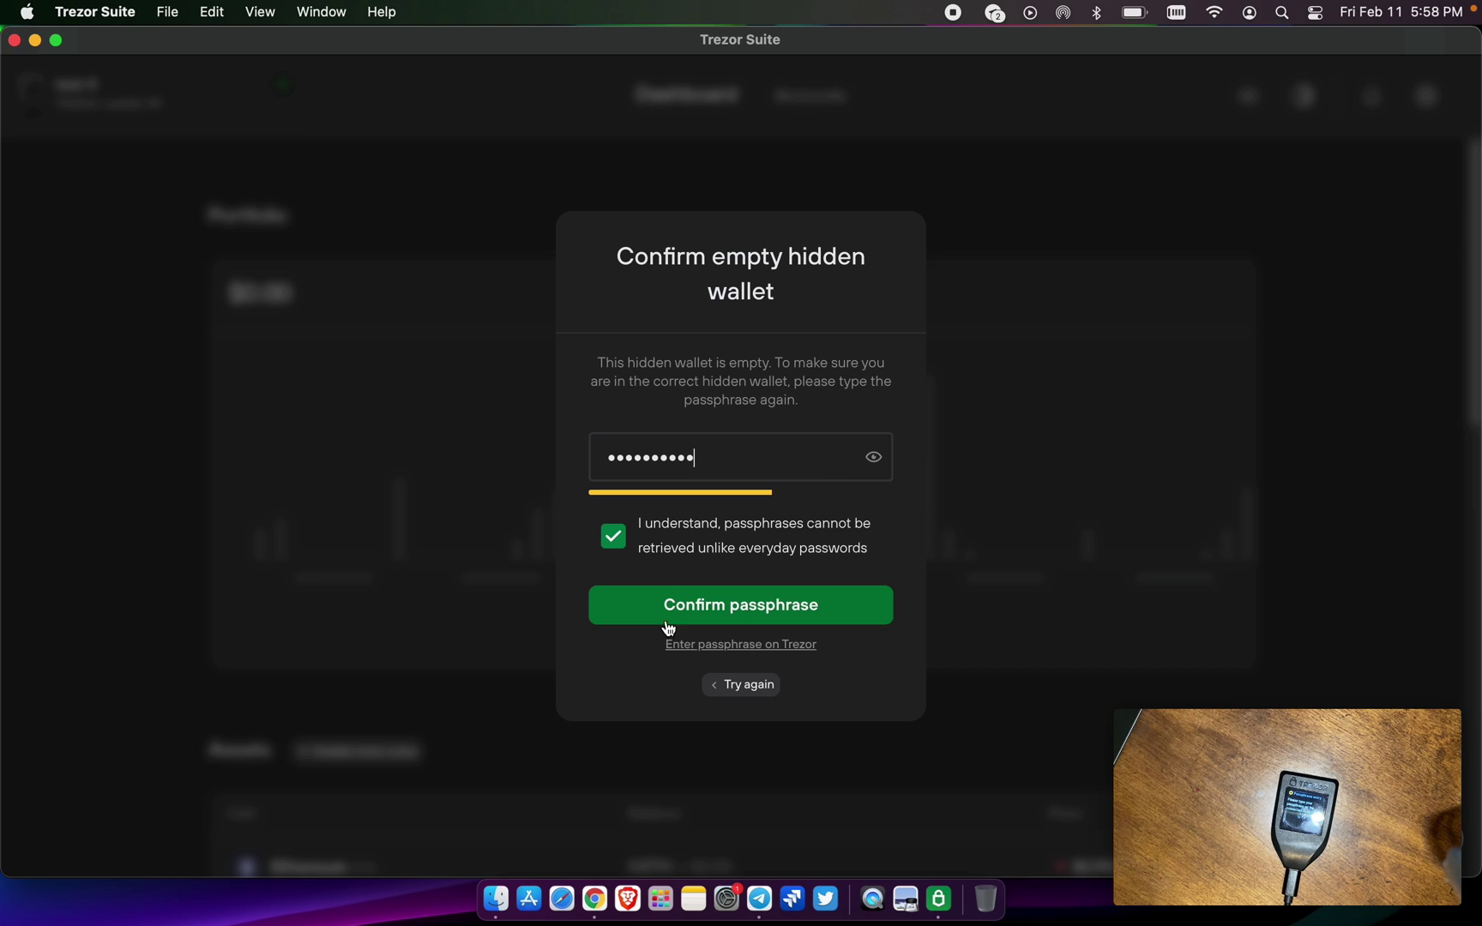
pyautogui.click(874, 460)
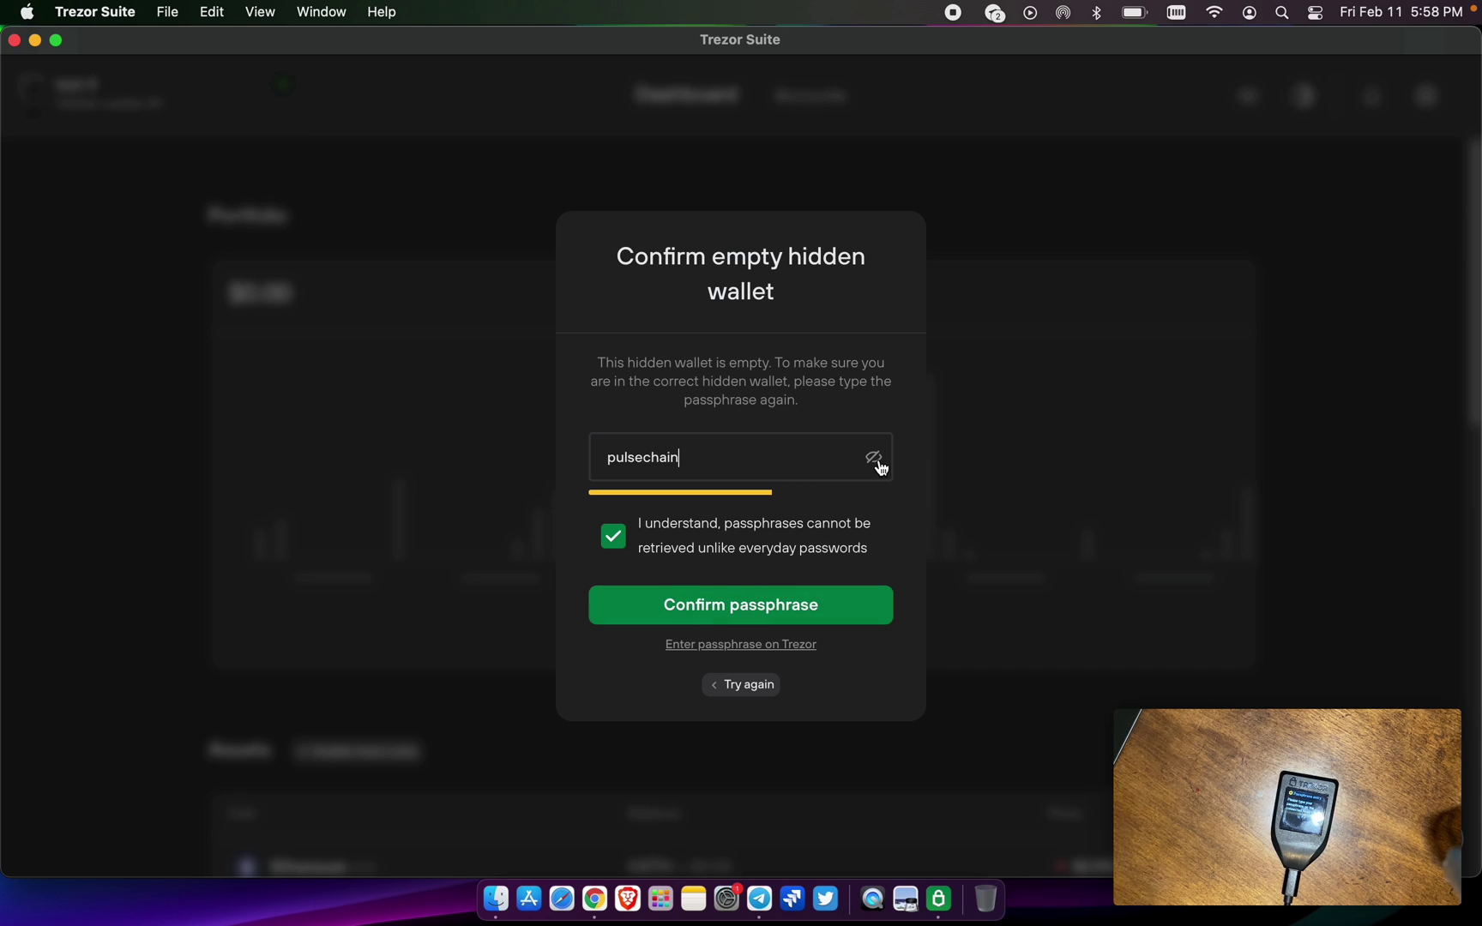
pyautogui.click(786, 606)
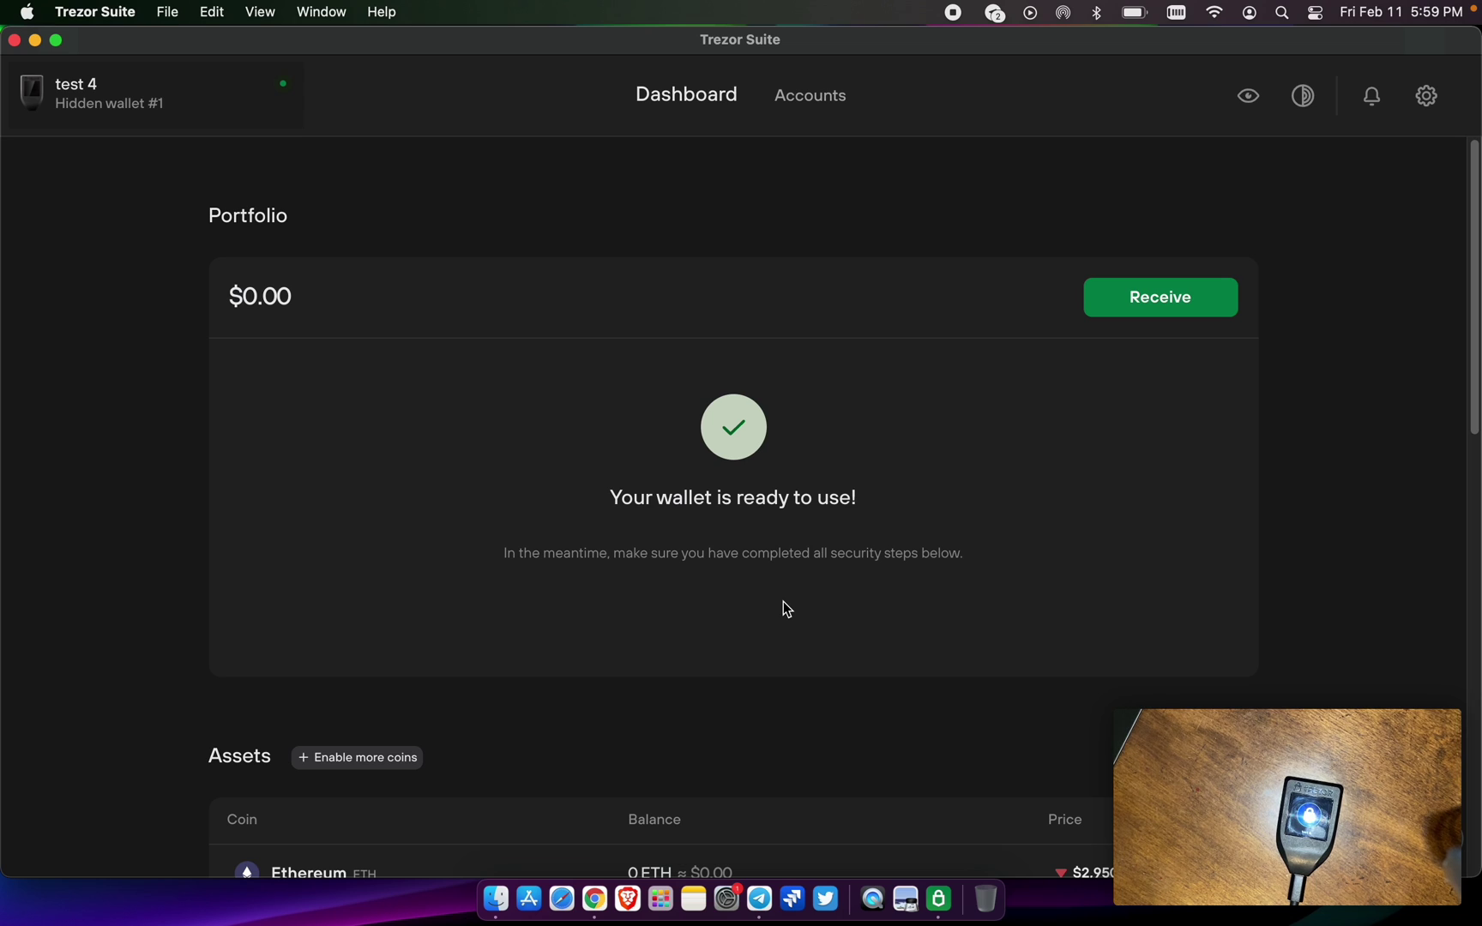
# Verify the full Ethereum #1 receiving address on the Trezor, then bring Chrome to the front
pyautogui.click(1159, 309)
pyautogui.click(1127, 436)
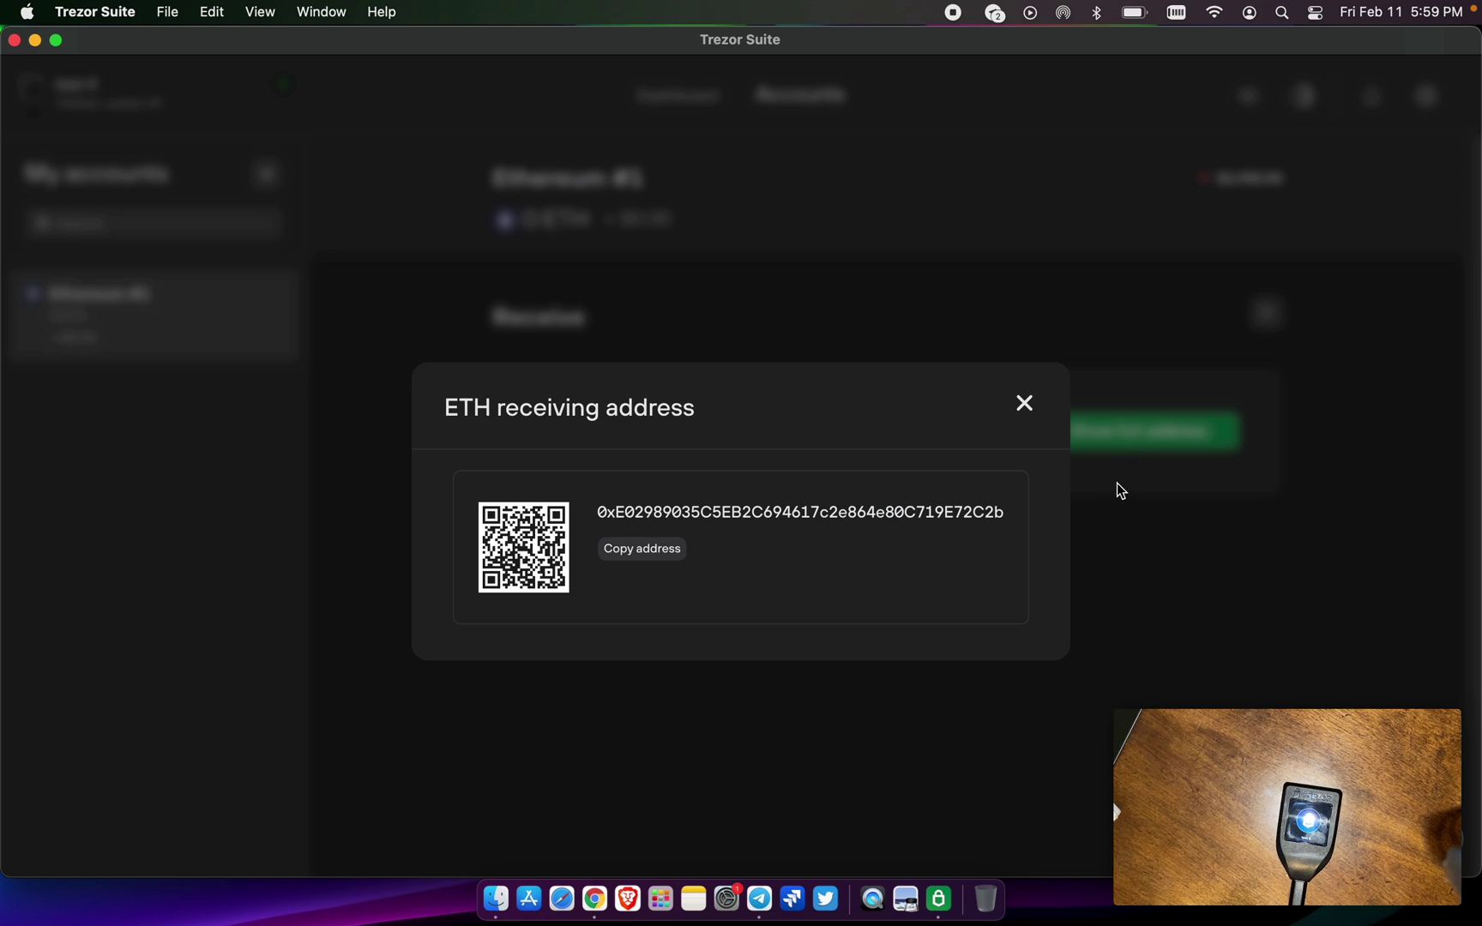
pyautogui.click(1026, 405)
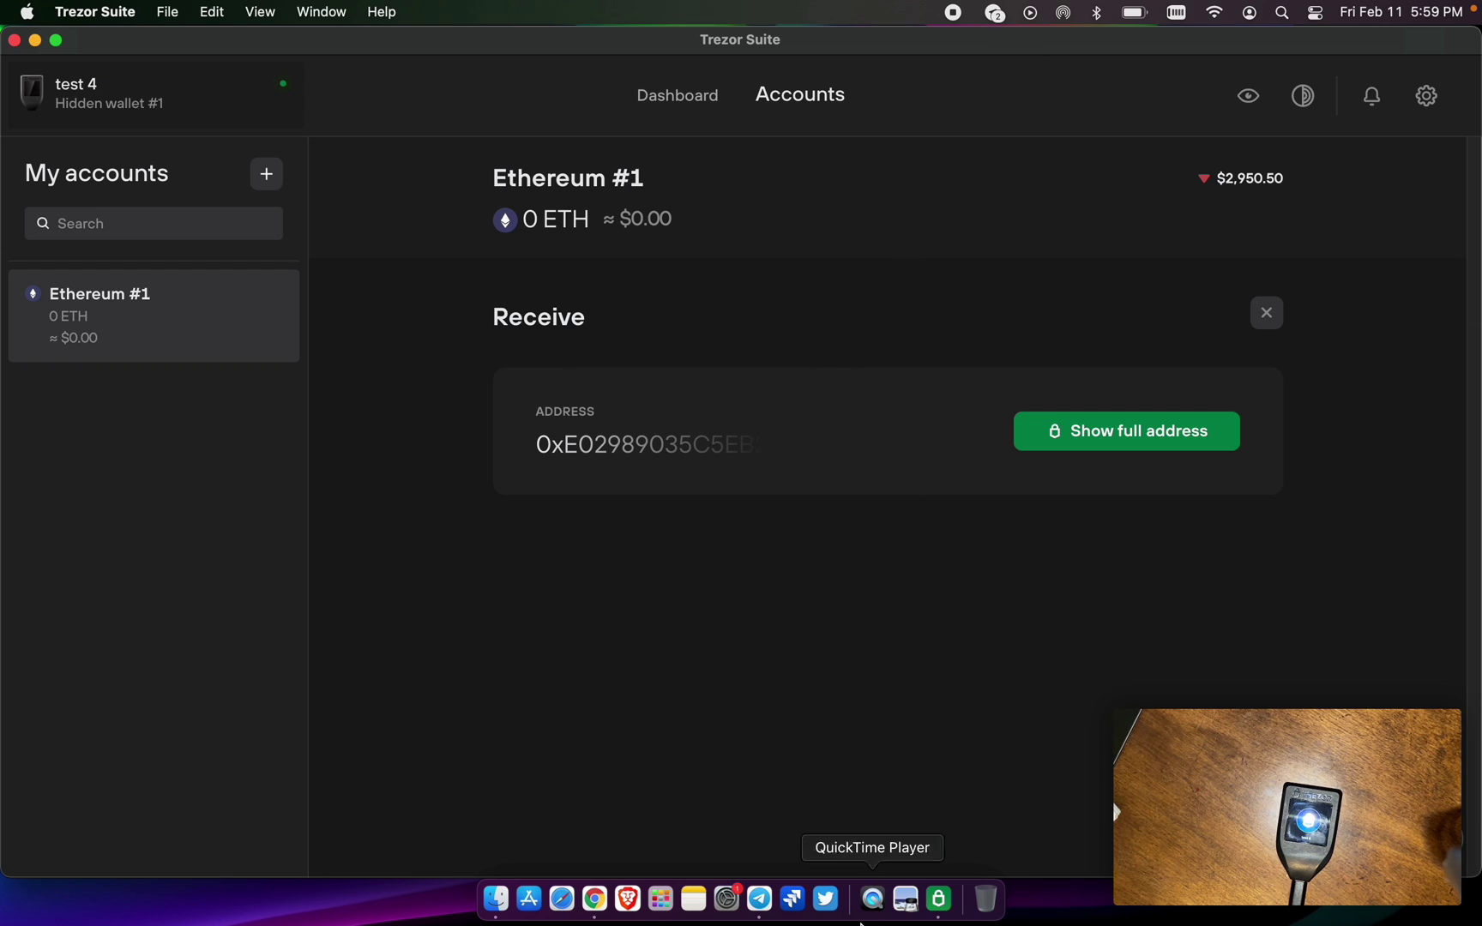
pyautogui.click(595, 899)
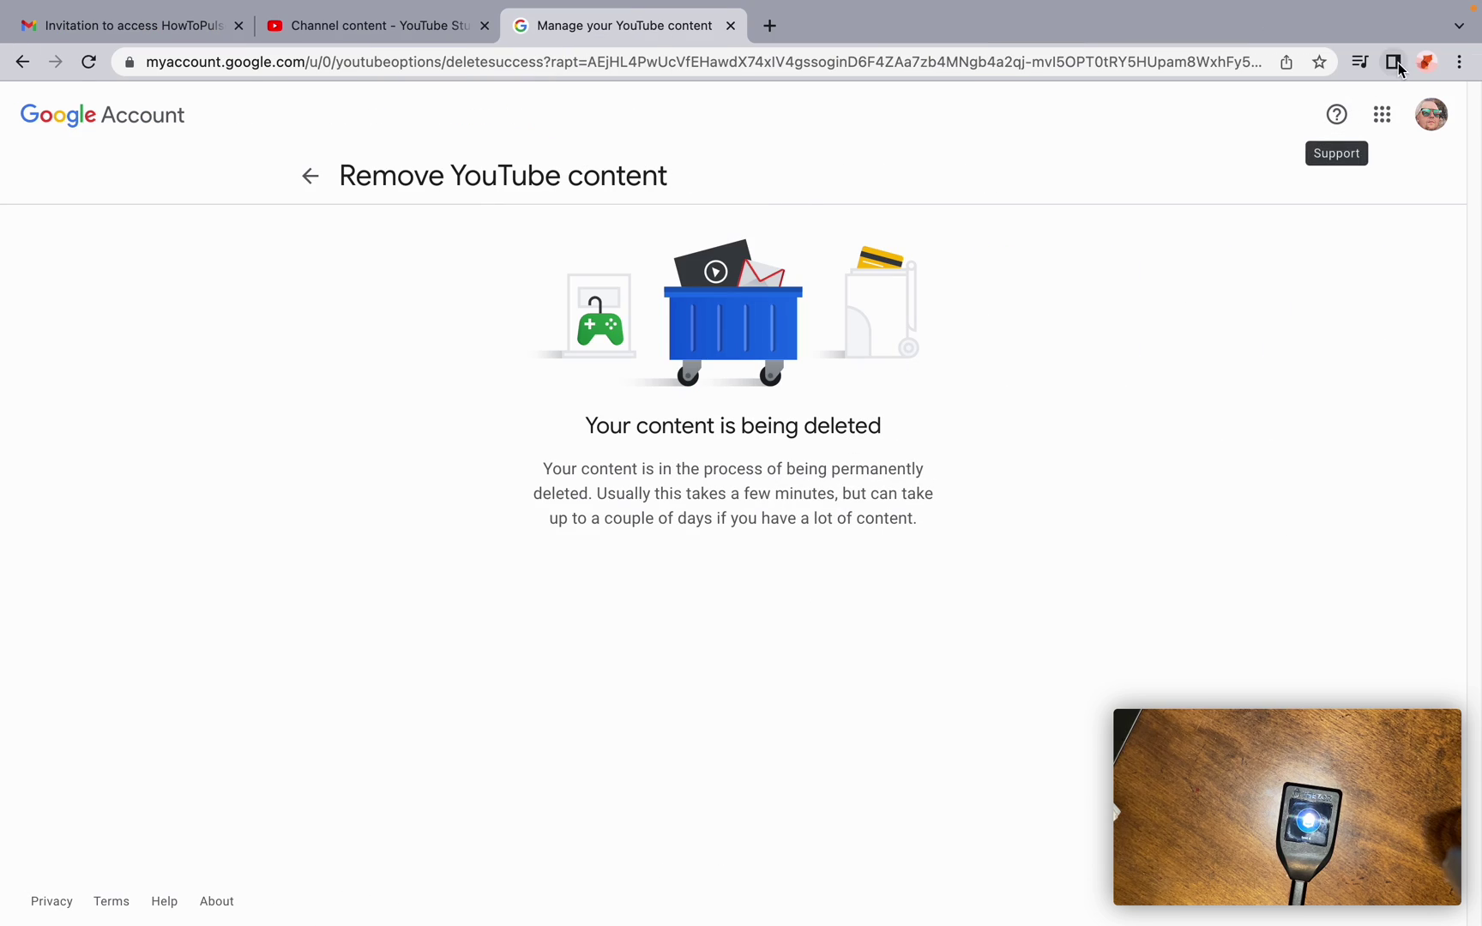
# Switch to the other Chrome profile's window and open a new Google search tab
pyautogui.click(1426, 62)
pyautogui.click(1239, 444)
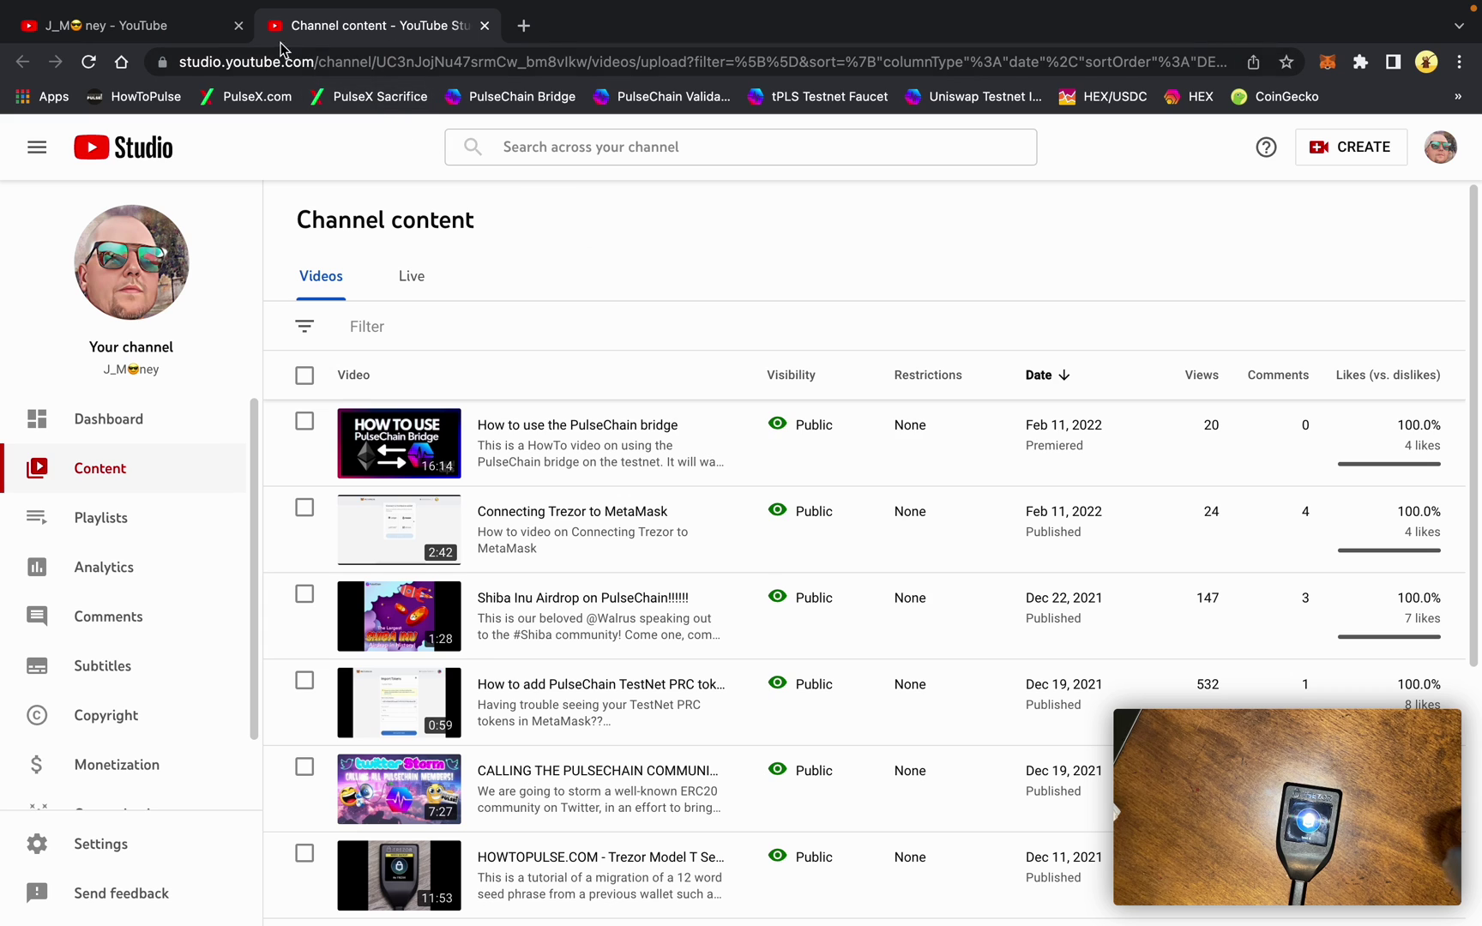
pyautogui.click(524, 26)
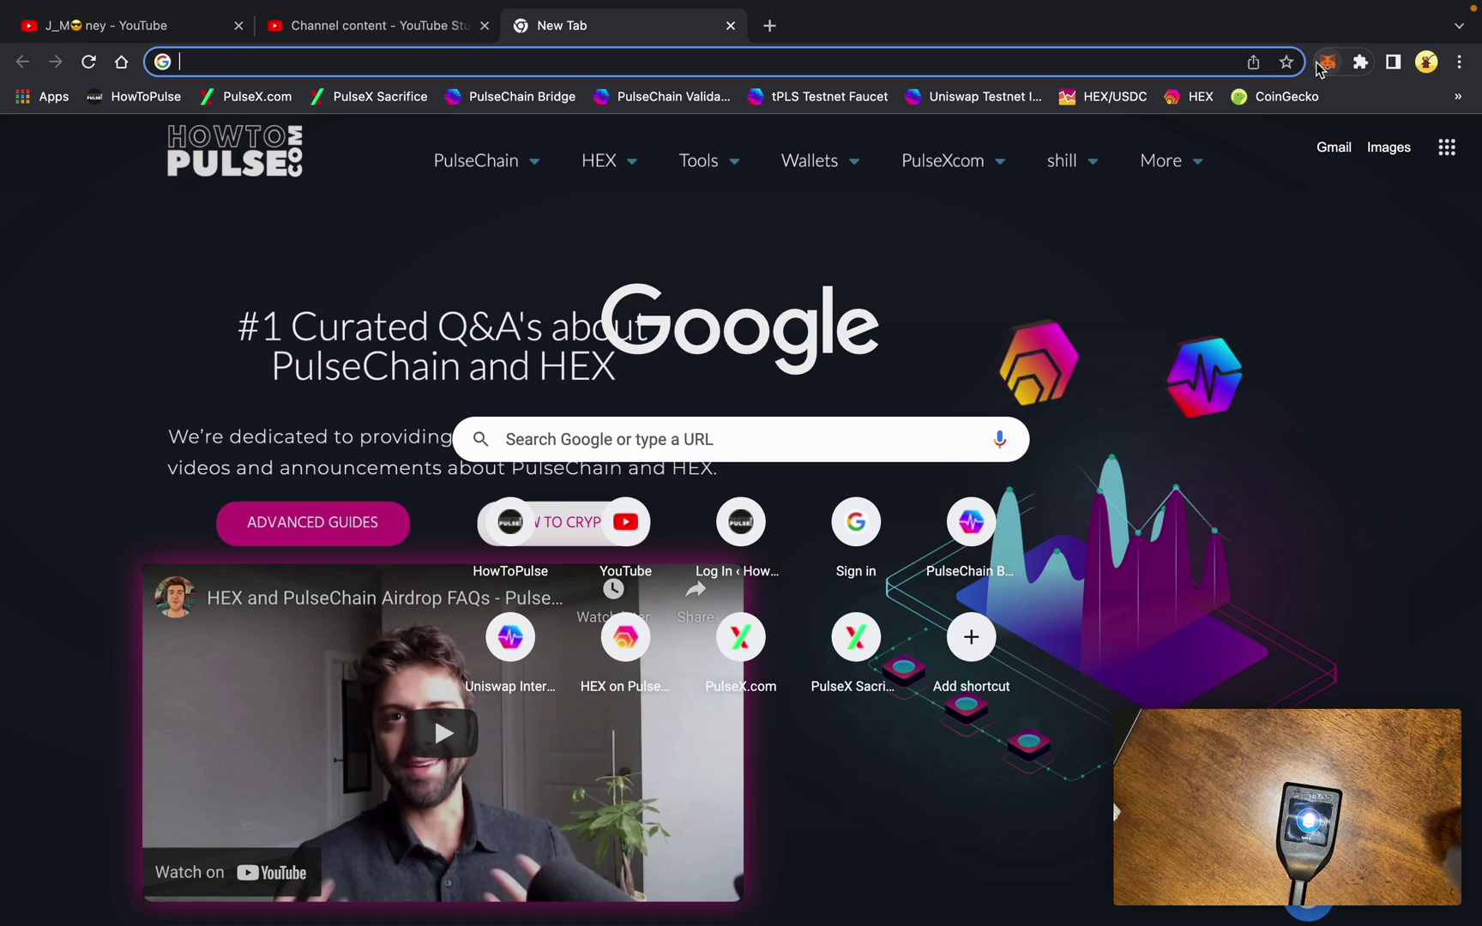
# Open the MetaMask extension and unlock it with its password
pyautogui.click(1327, 62)
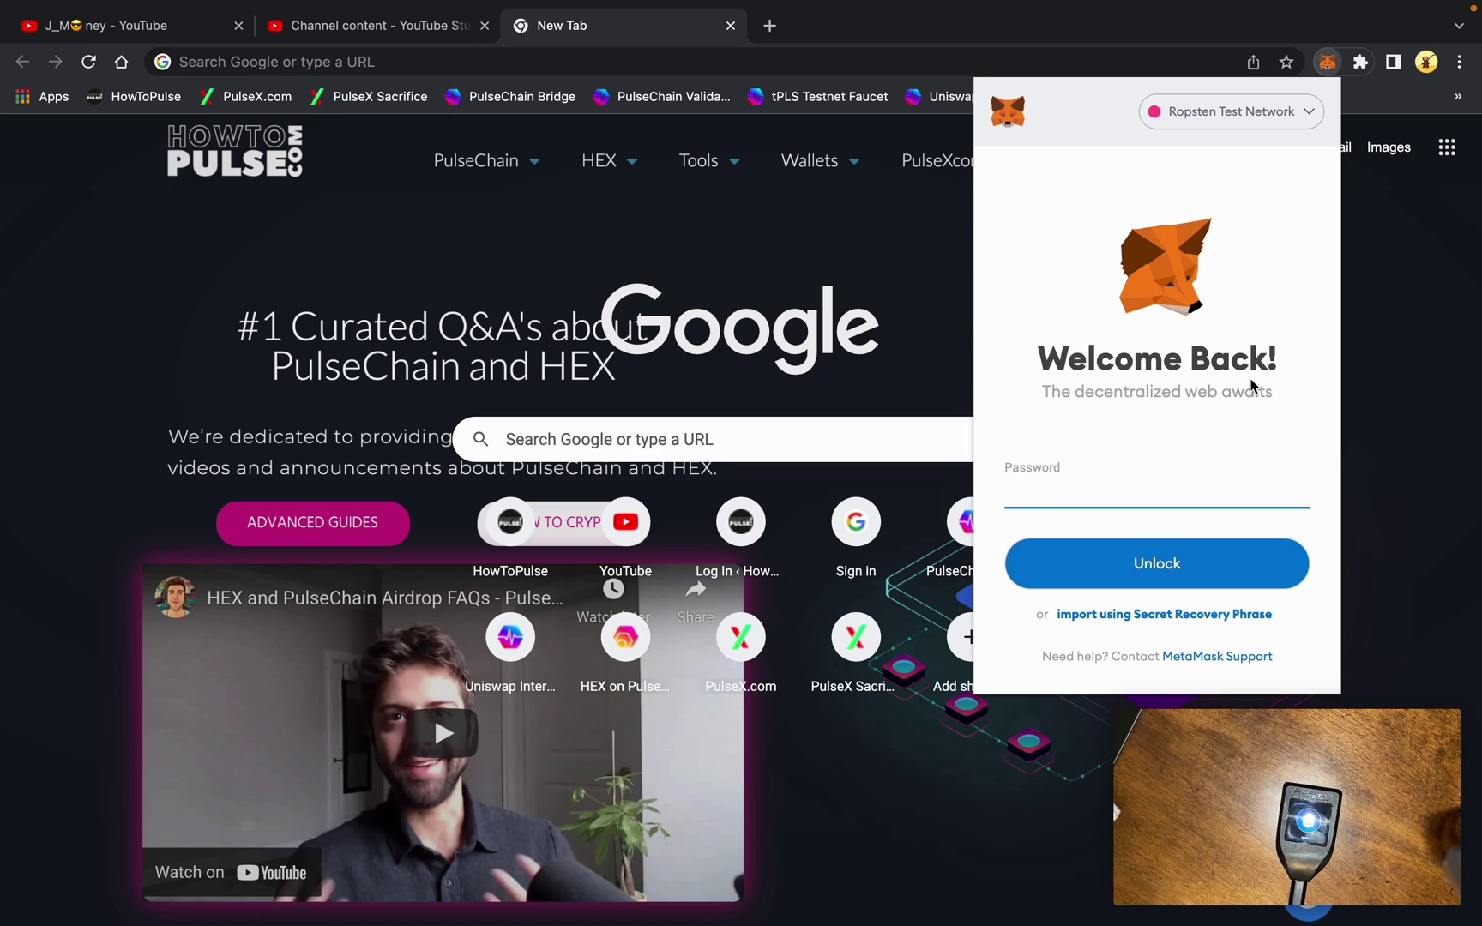
pyautogui.write('•')
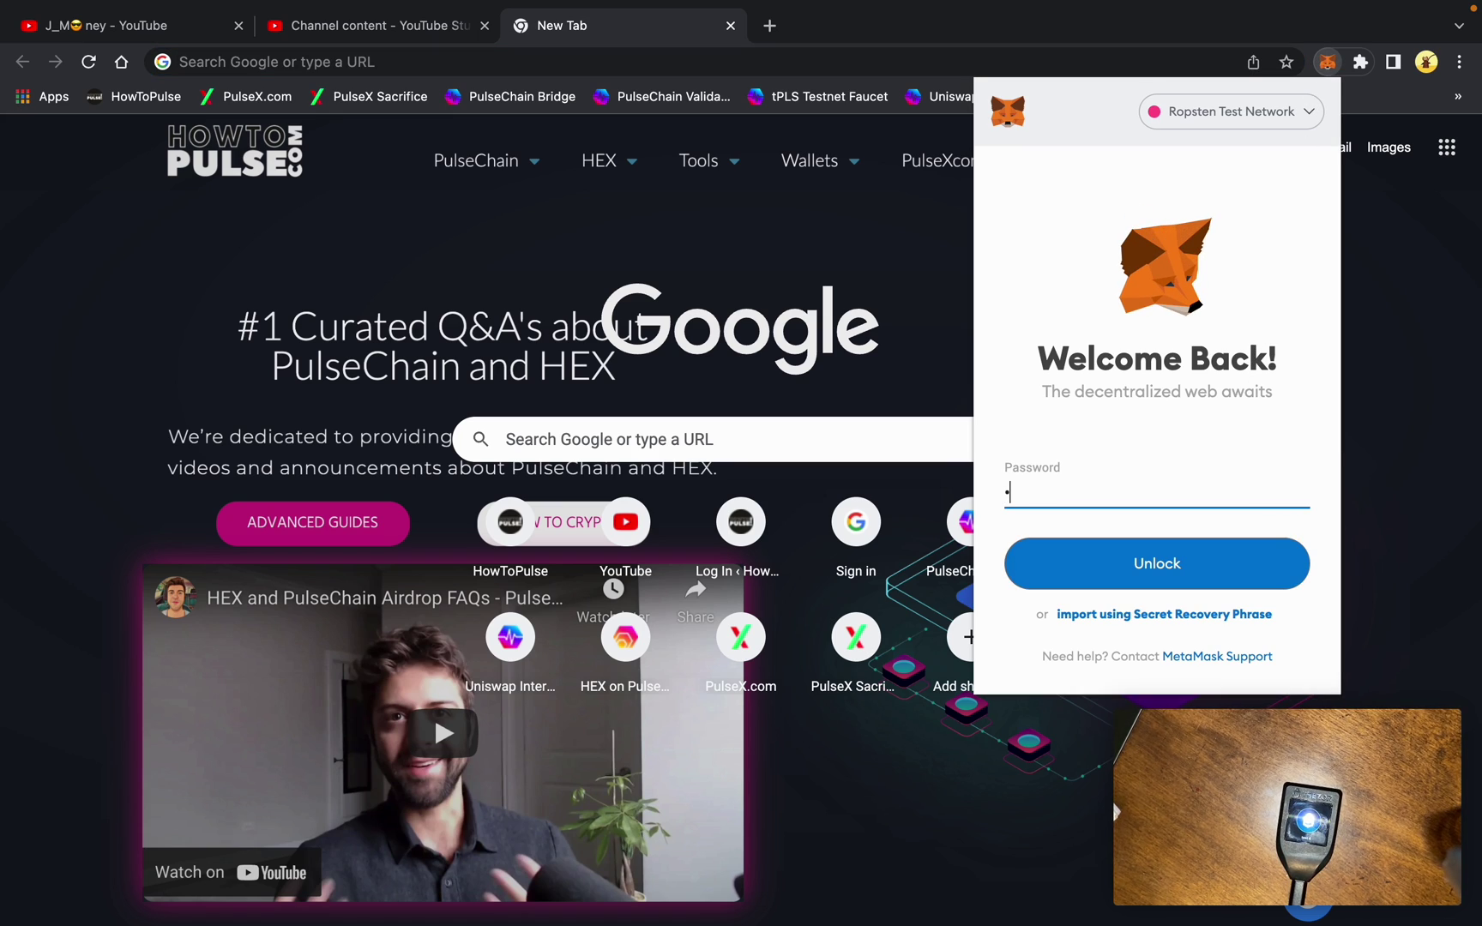
pyautogui.write('•••')
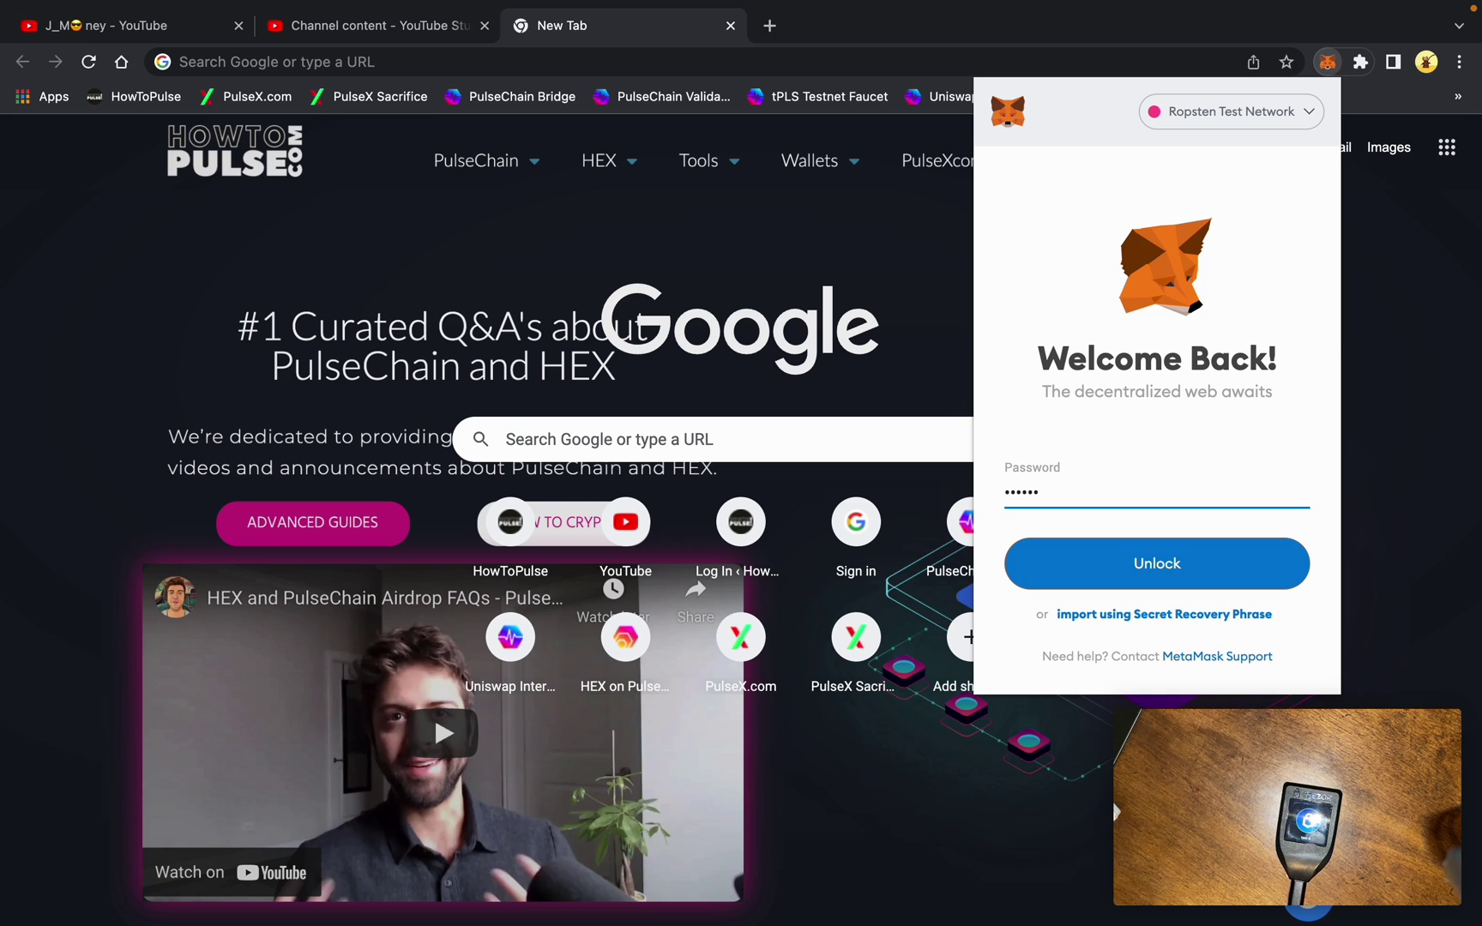
pyautogui.write('•')
pyautogui.press('Return')
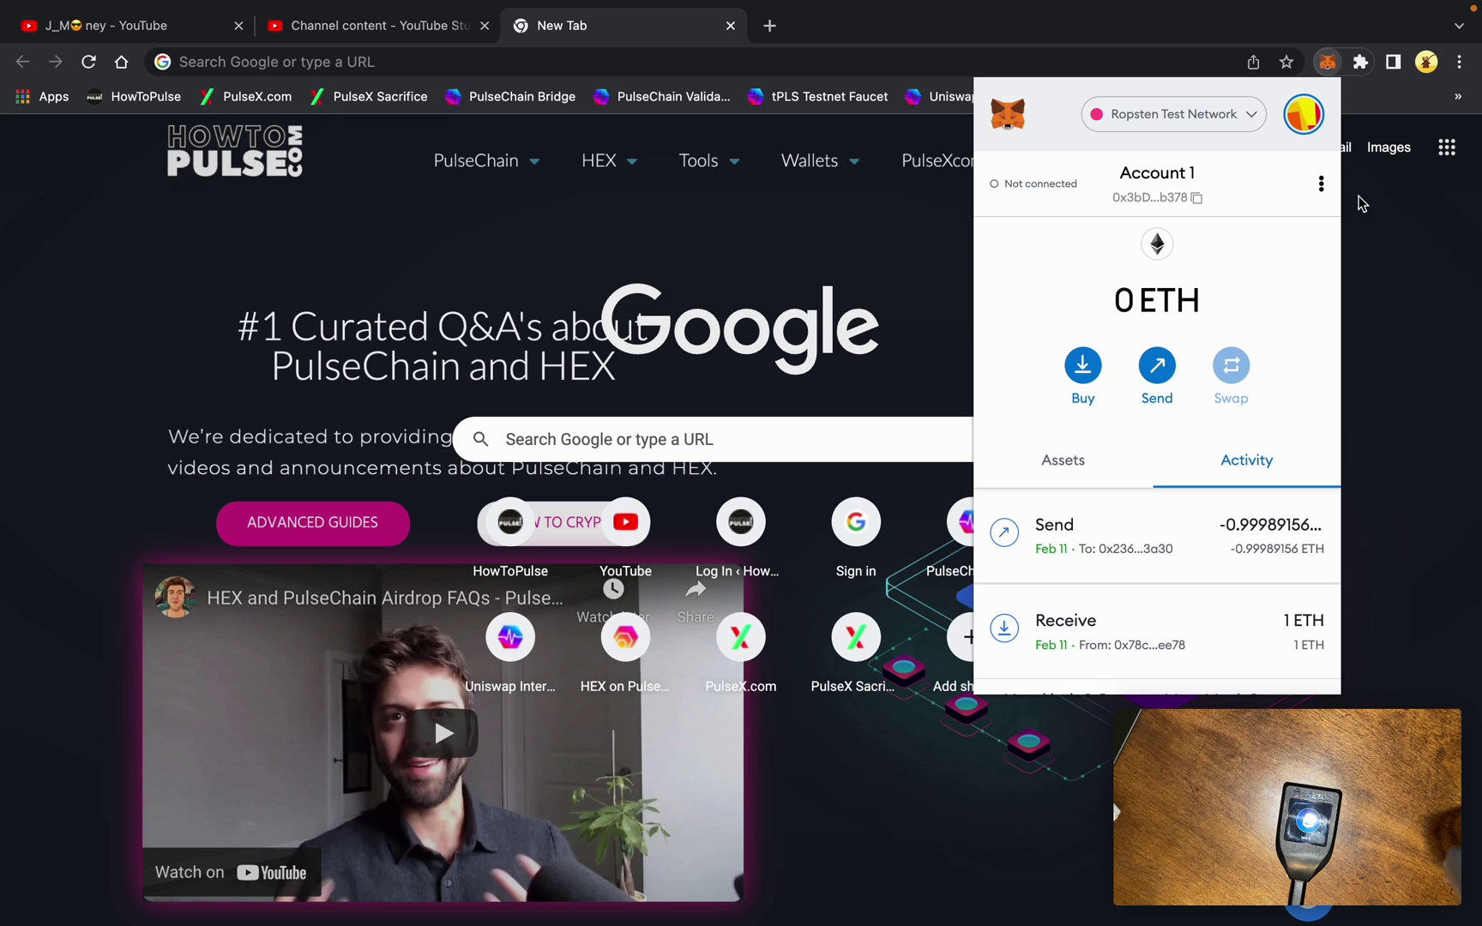
# Switch to the Trezor 1 account and remove it from MetaMask
pyautogui.click(1297, 129)
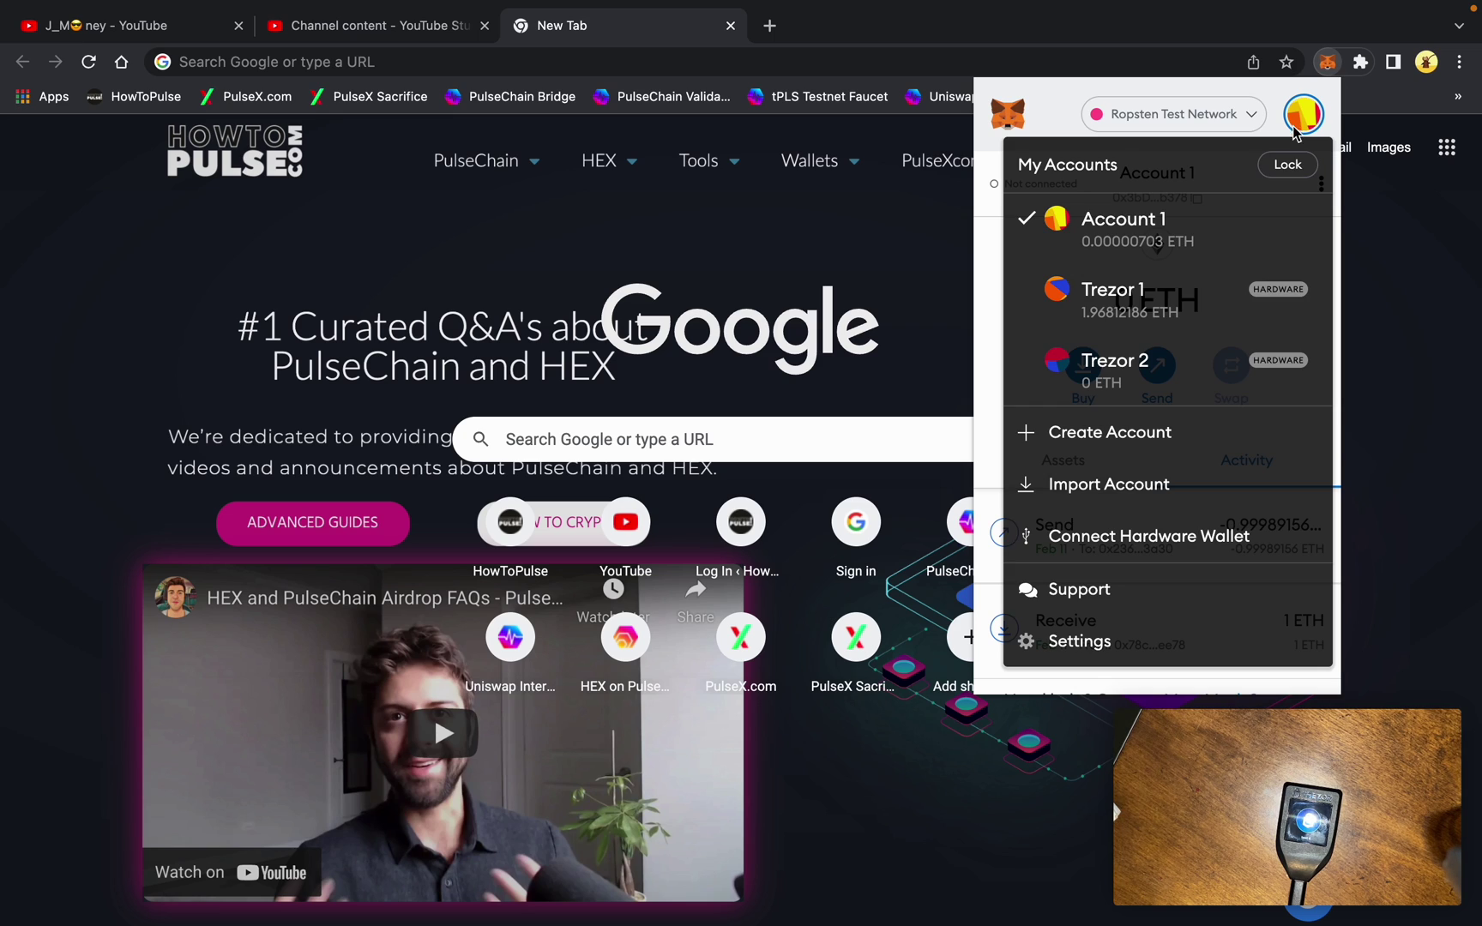
pyautogui.click(1239, 296)
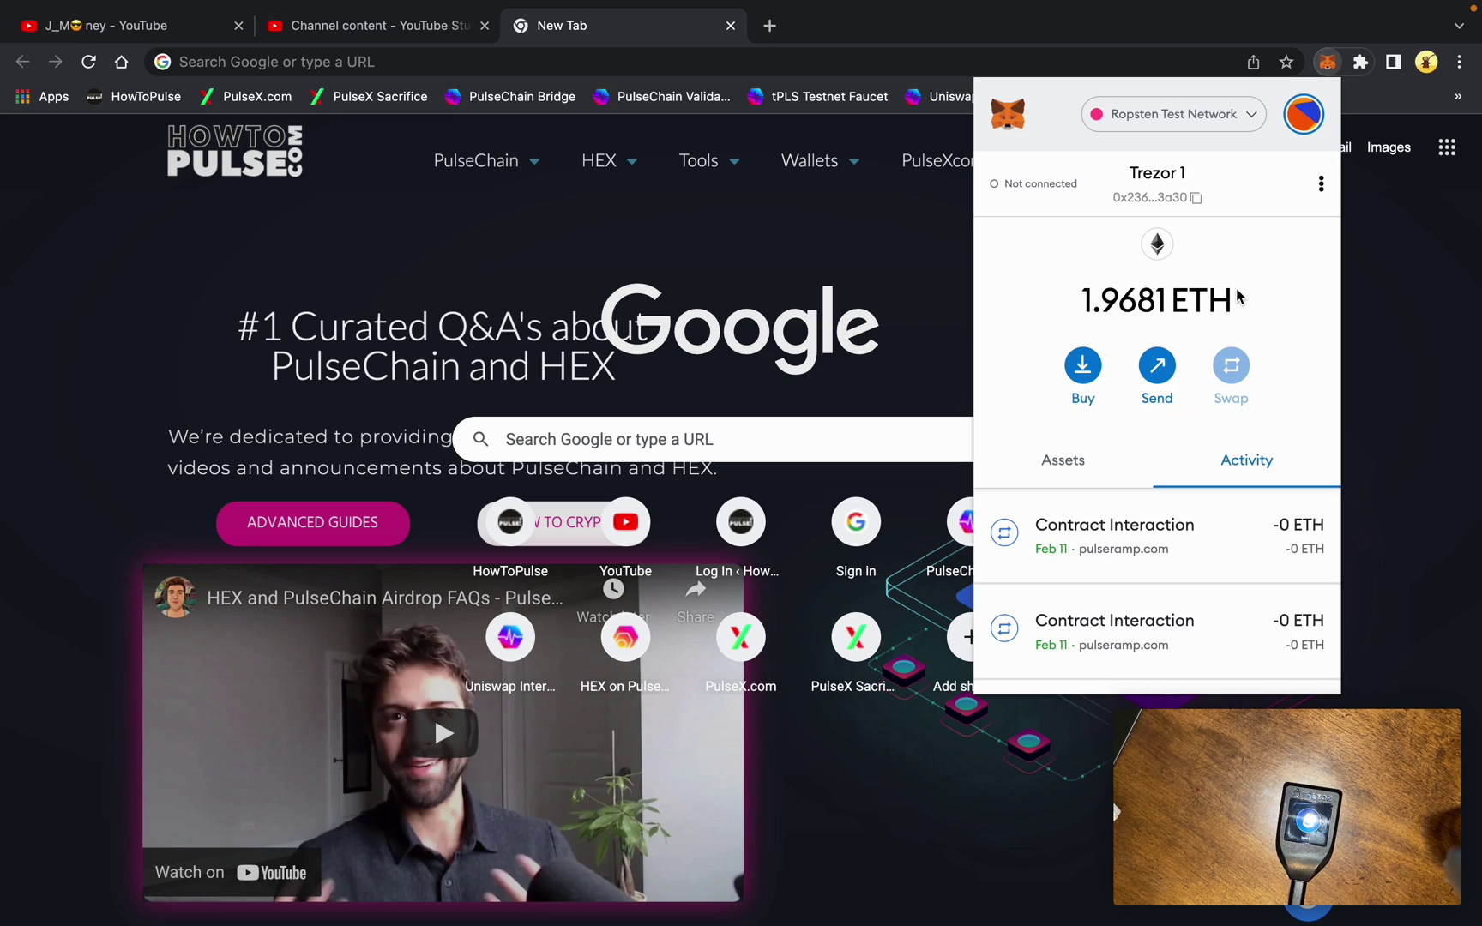
pyautogui.click(1321, 183)
pyautogui.click(1252, 426)
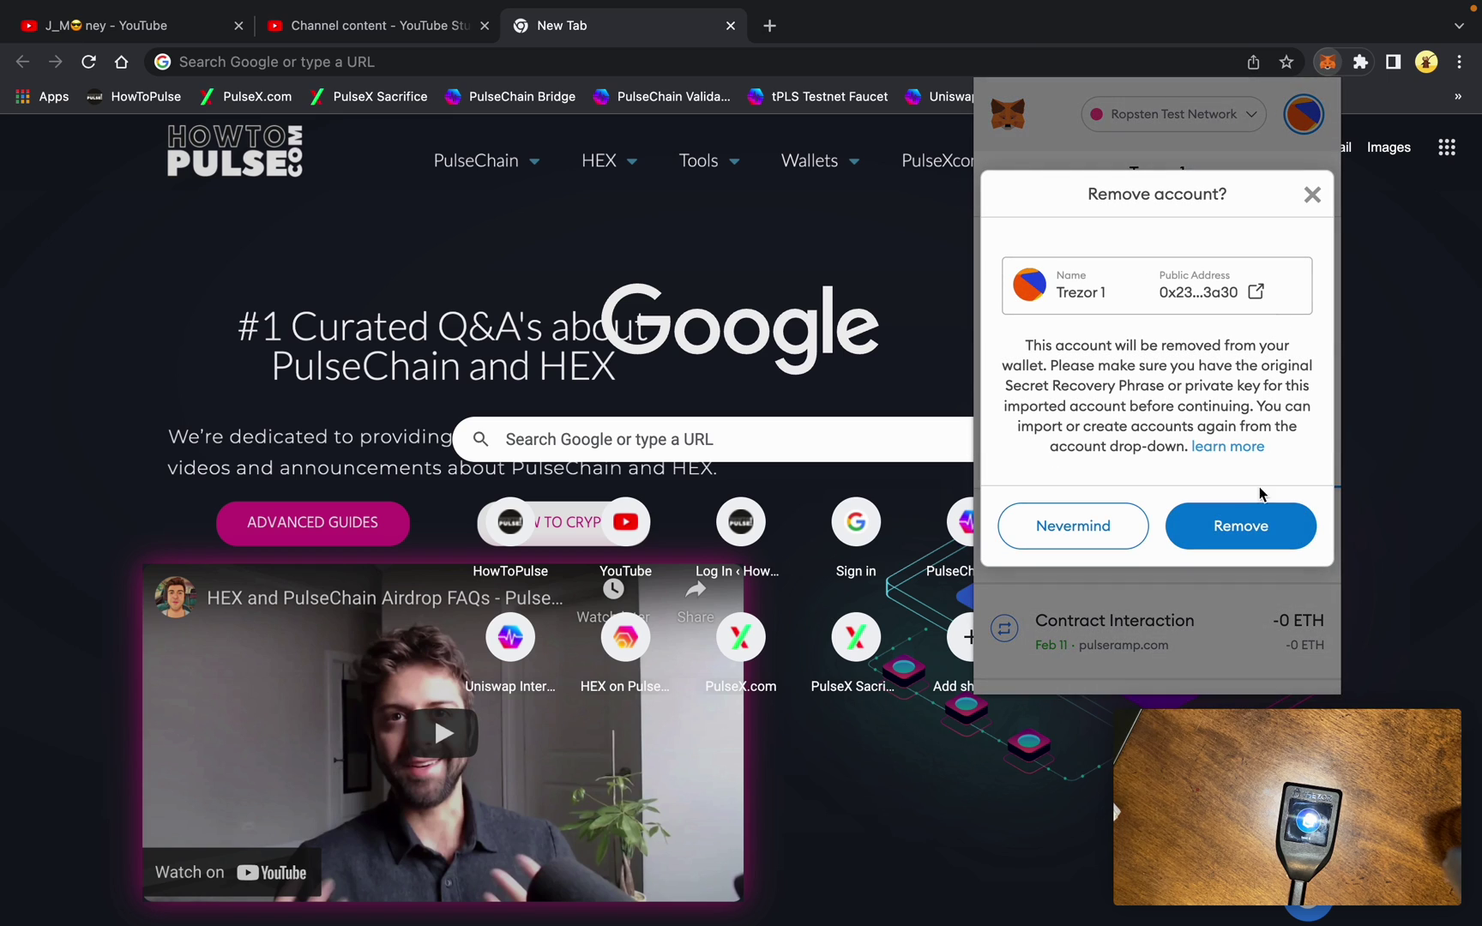
pyautogui.click(1267, 519)
# Check which sites Account 1 is connected to
pyautogui.click(1321, 184)
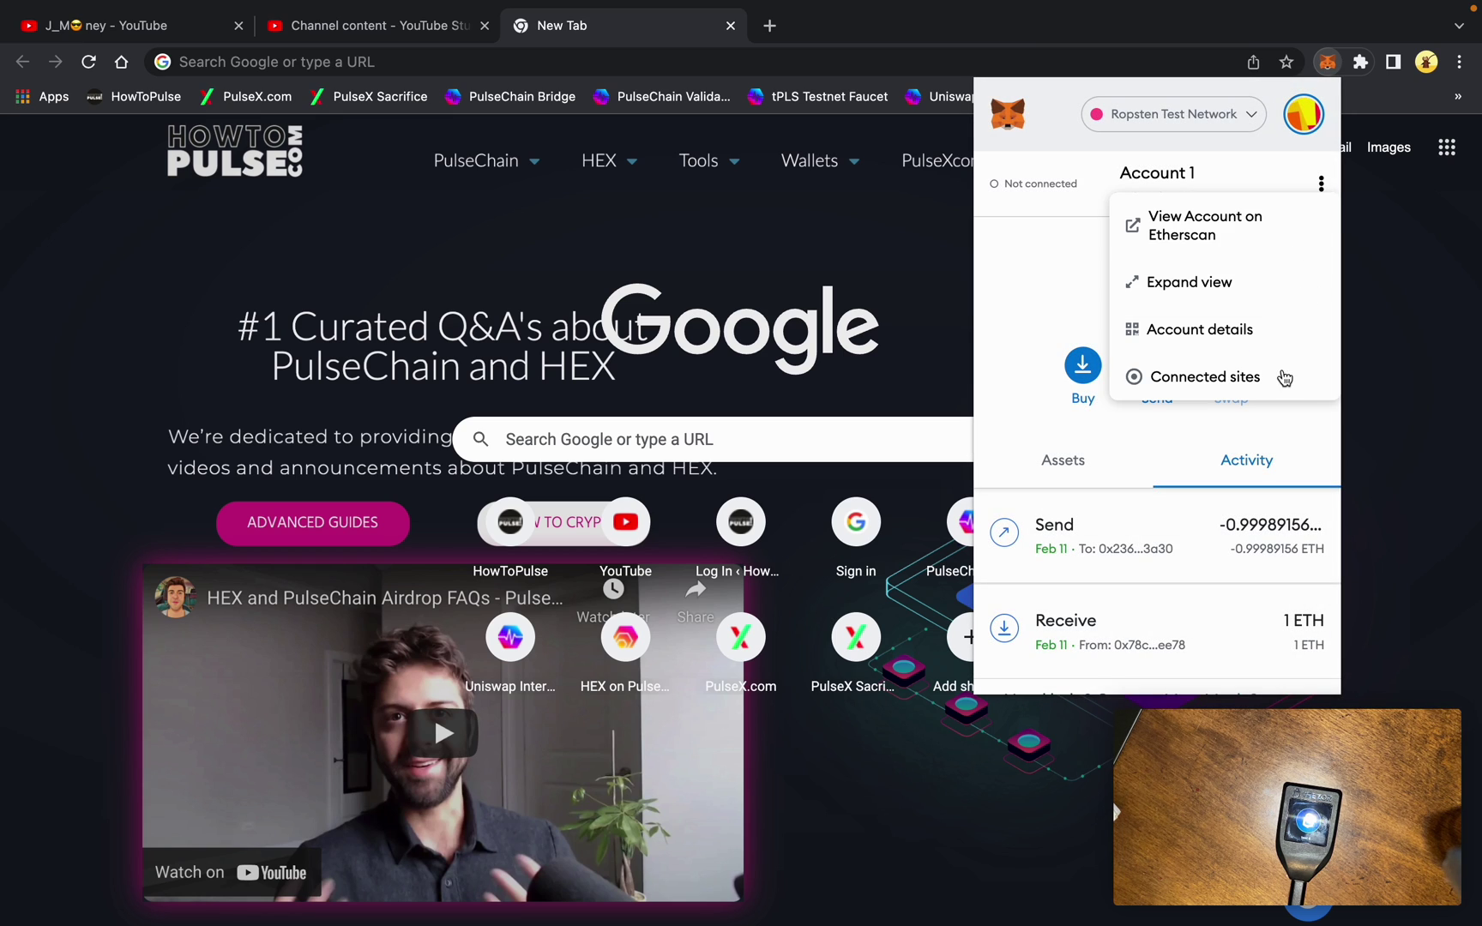
pyautogui.click(1281, 383)
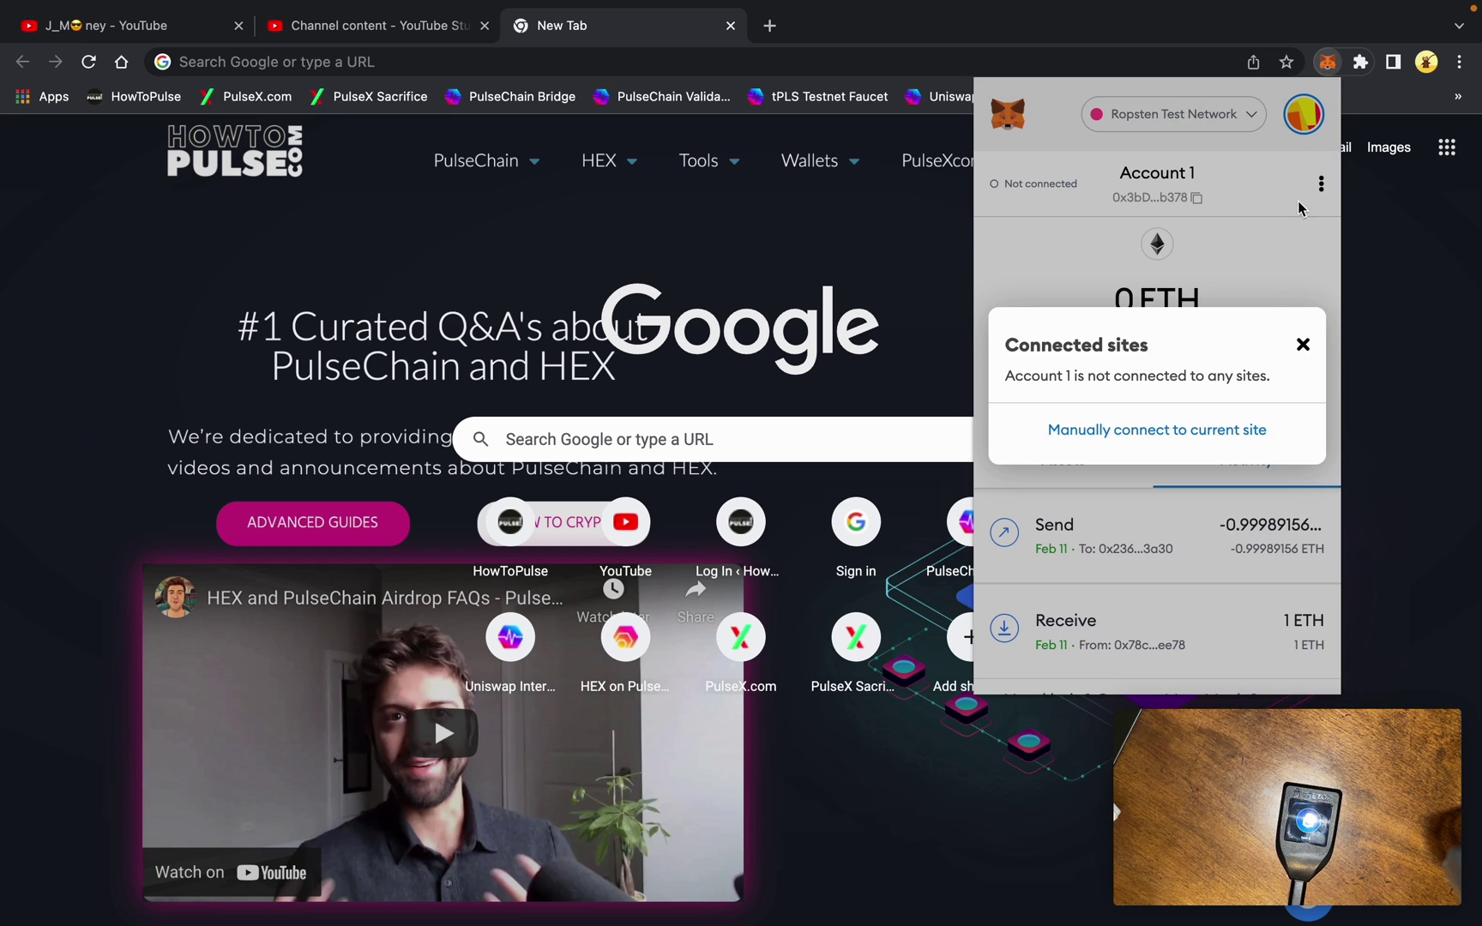
pyautogui.click(1302, 343)
# Switch to the Trezor 2 account and remove it from MetaMask
pyautogui.click(1304, 114)
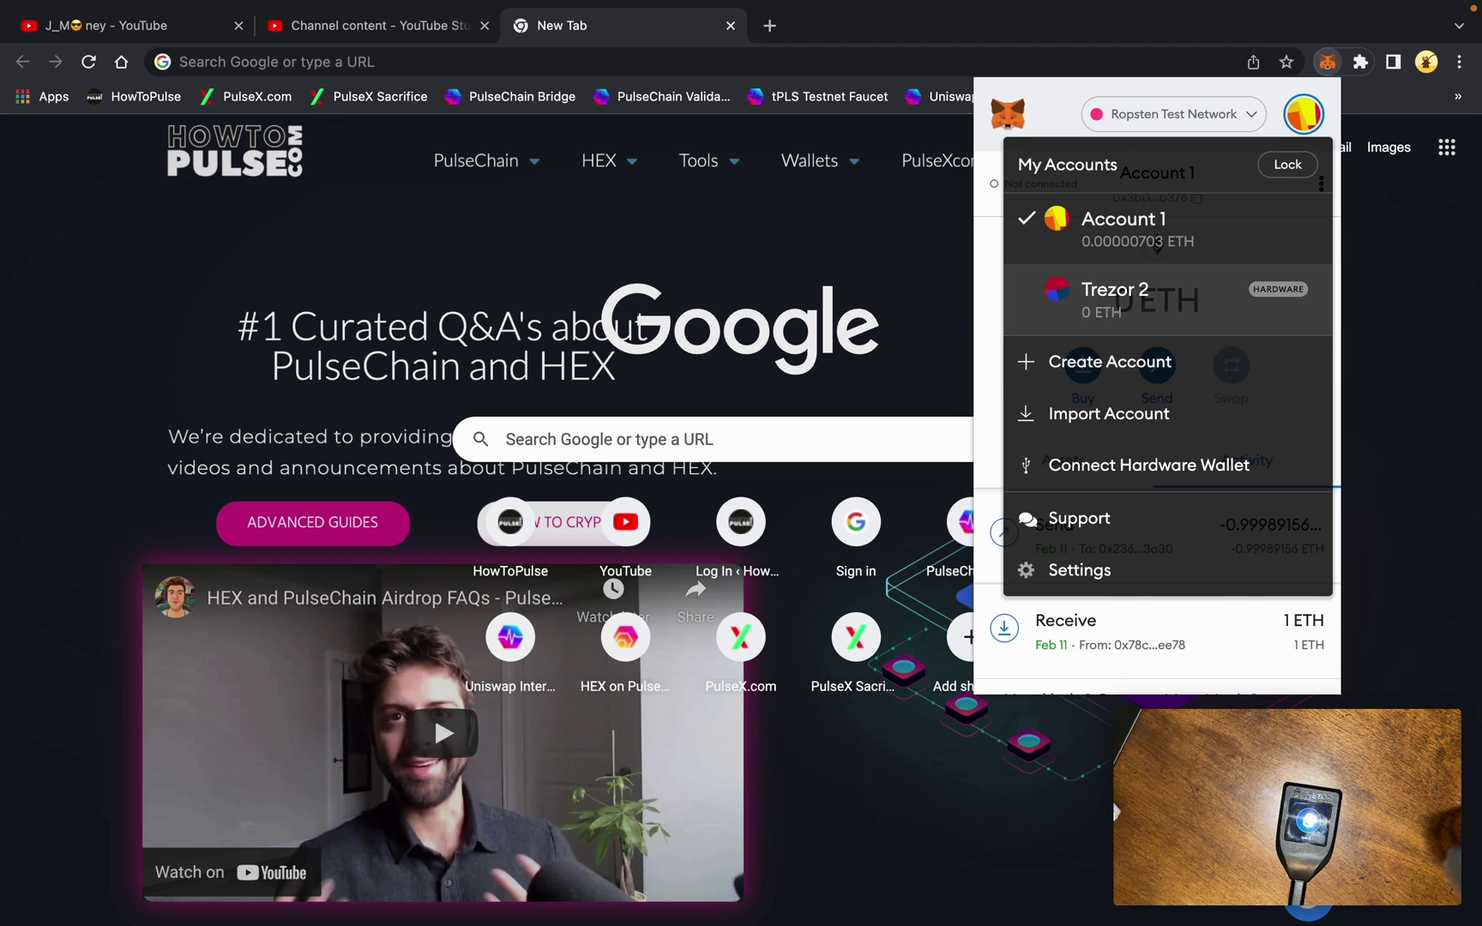
pyautogui.click(1263, 296)
pyautogui.click(1321, 184)
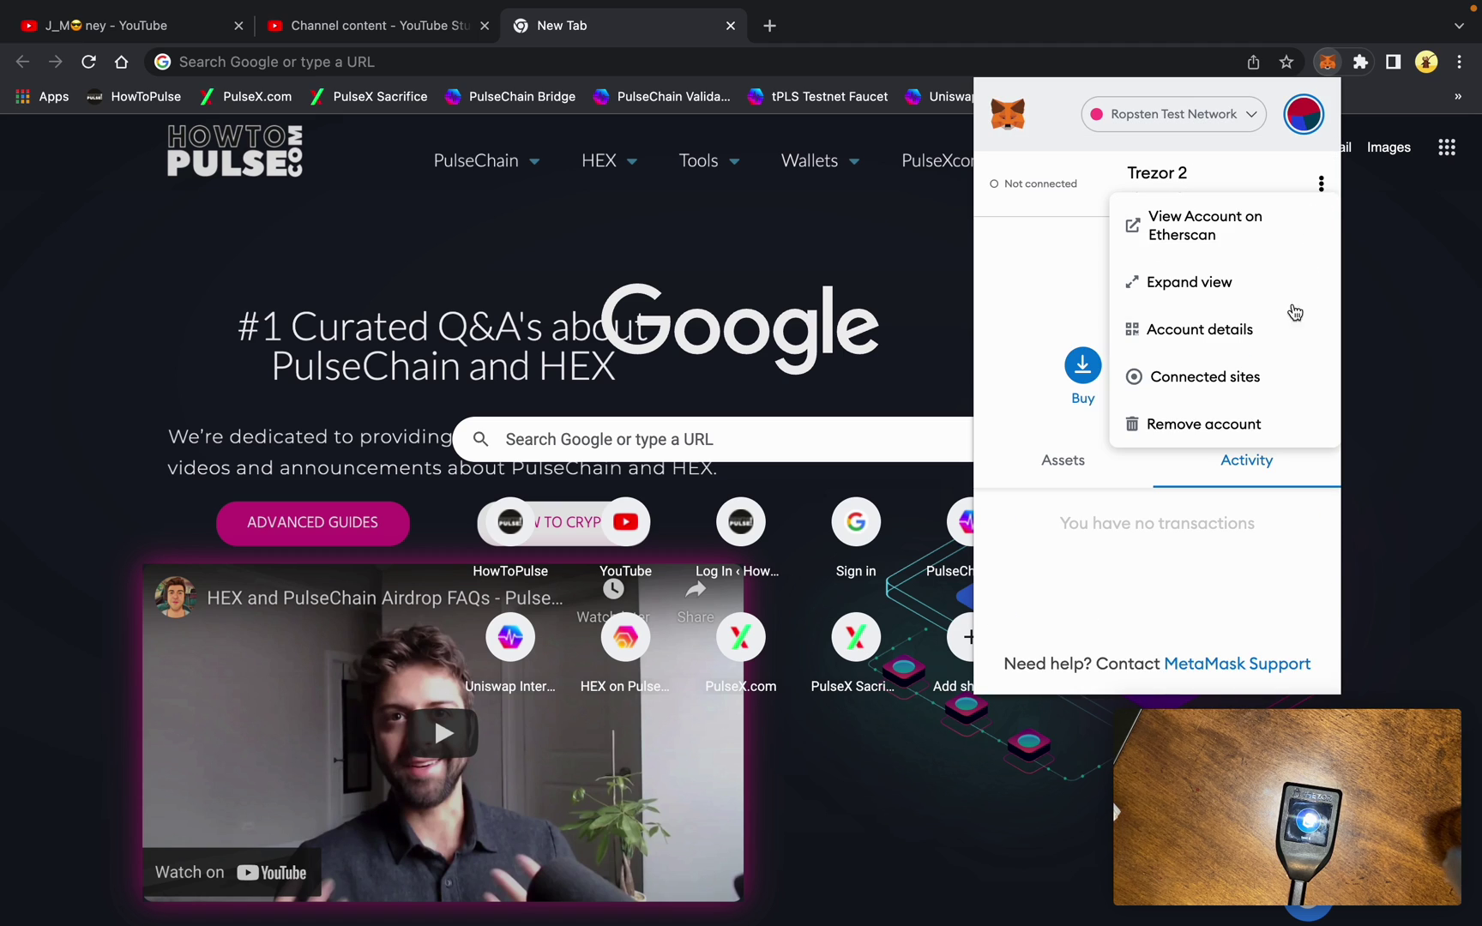
pyautogui.click(1256, 431)
pyautogui.click(1261, 517)
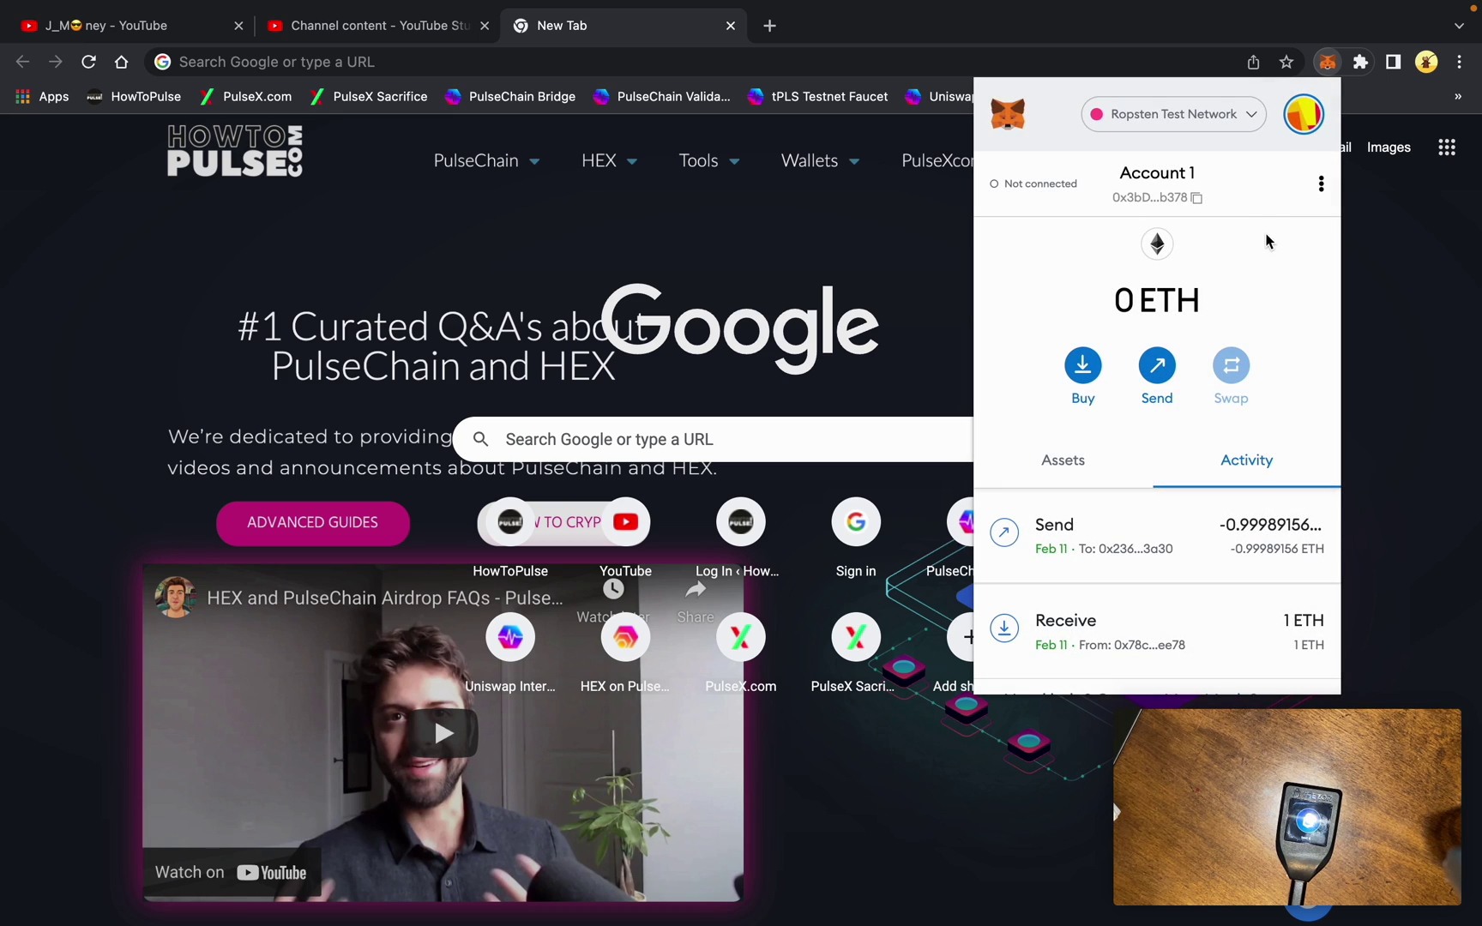
# Change the network from Ropsten to Ethereum Mainnet
pyautogui.click(1251, 117)
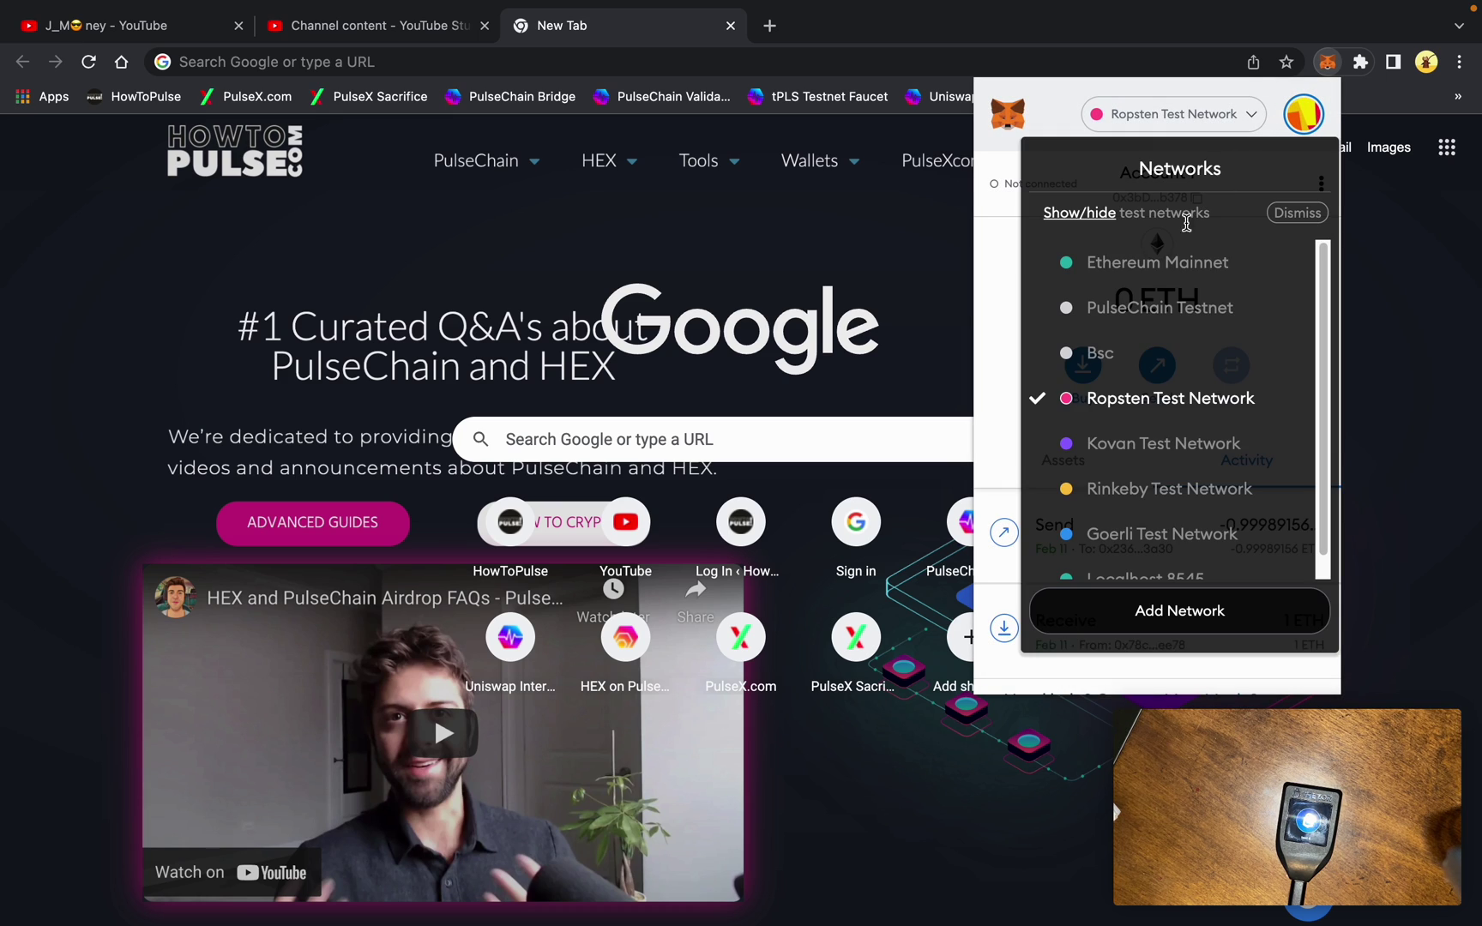
pyautogui.click(1172, 277)
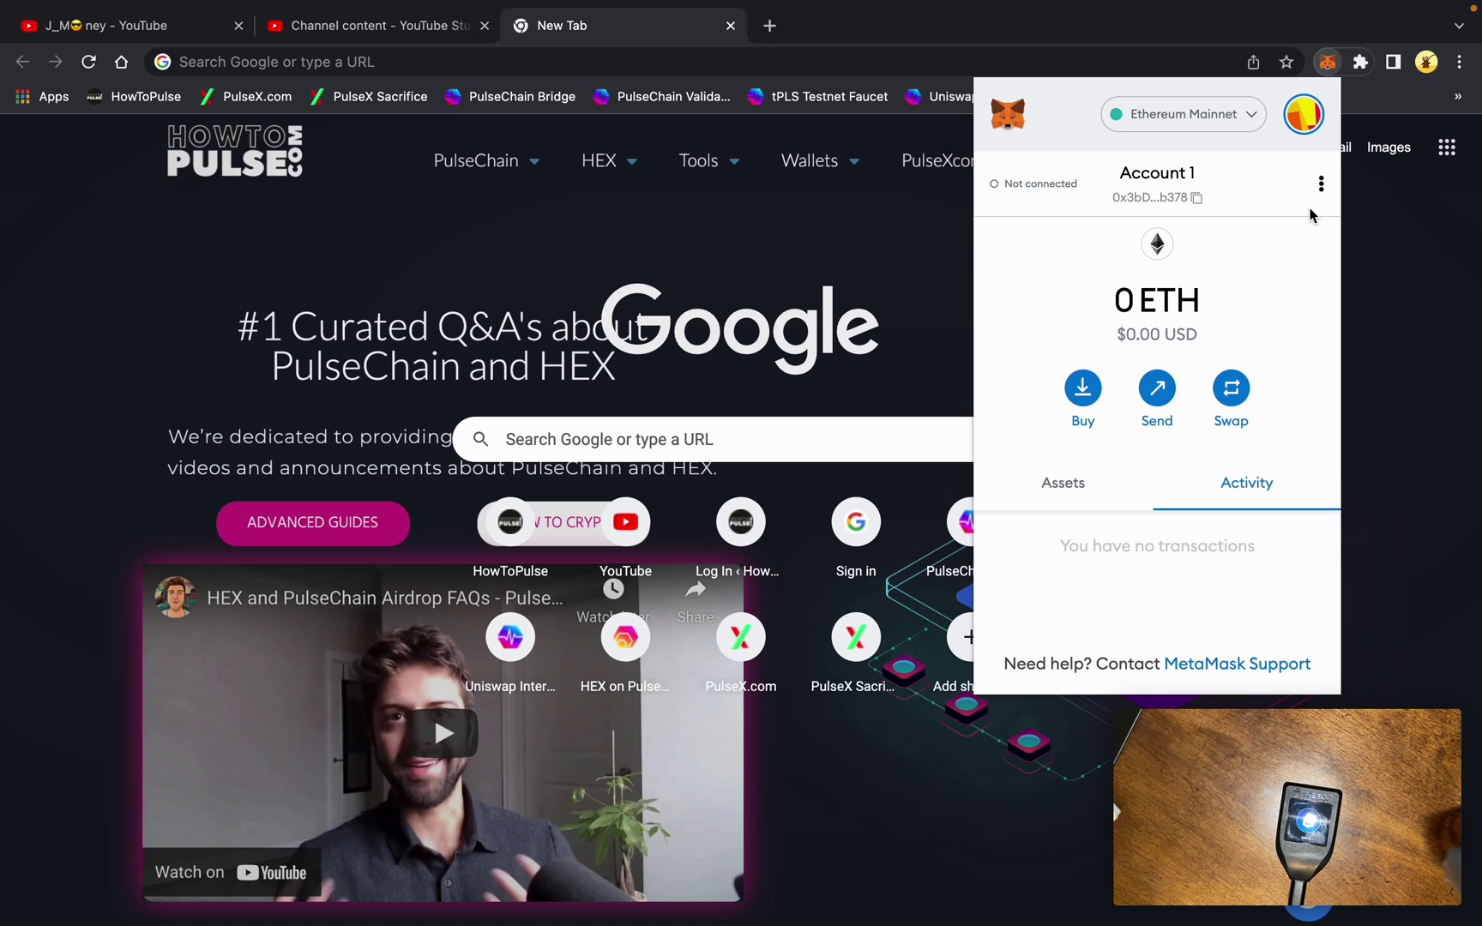
pyautogui.click(1312, 129)
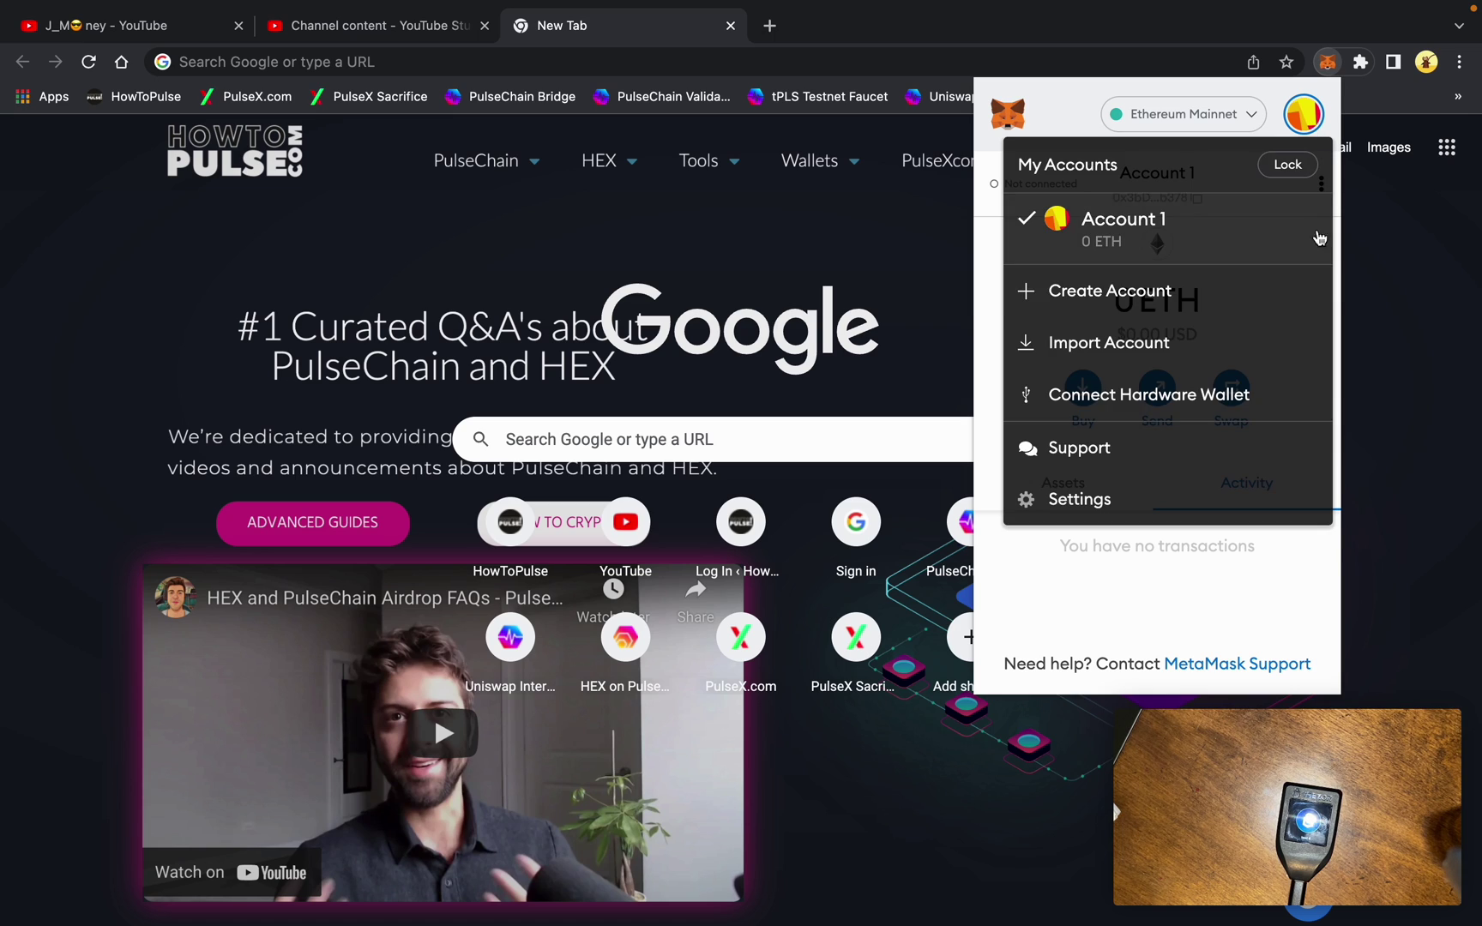
# Connect Trezor as a hardware wallet and allow public-key export for this session
pyautogui.click(1285, 391)
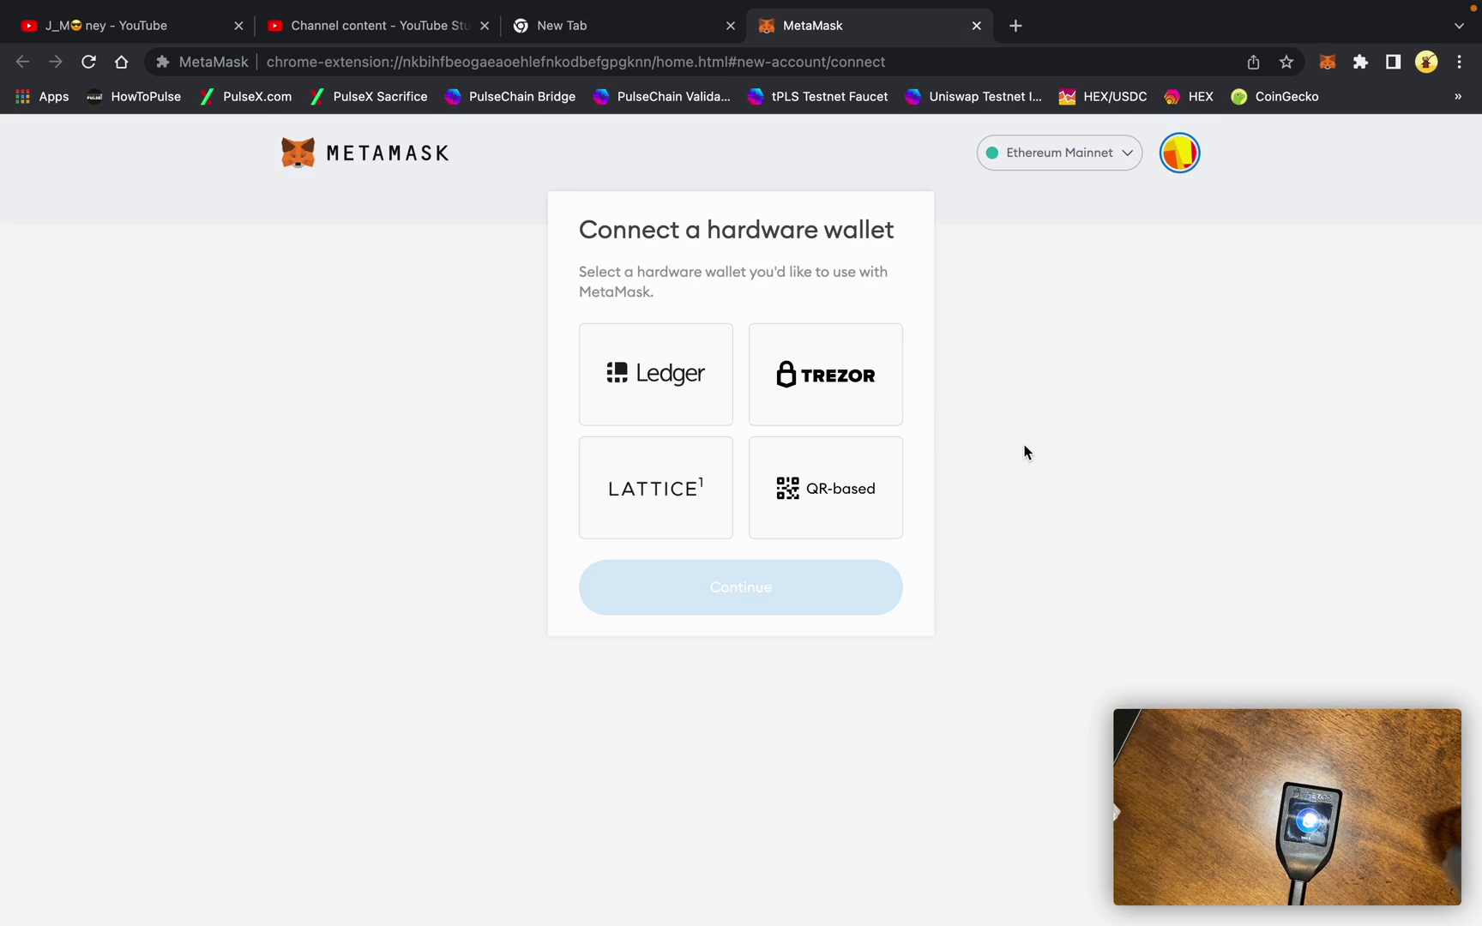
pyautogui.click(873, 405)
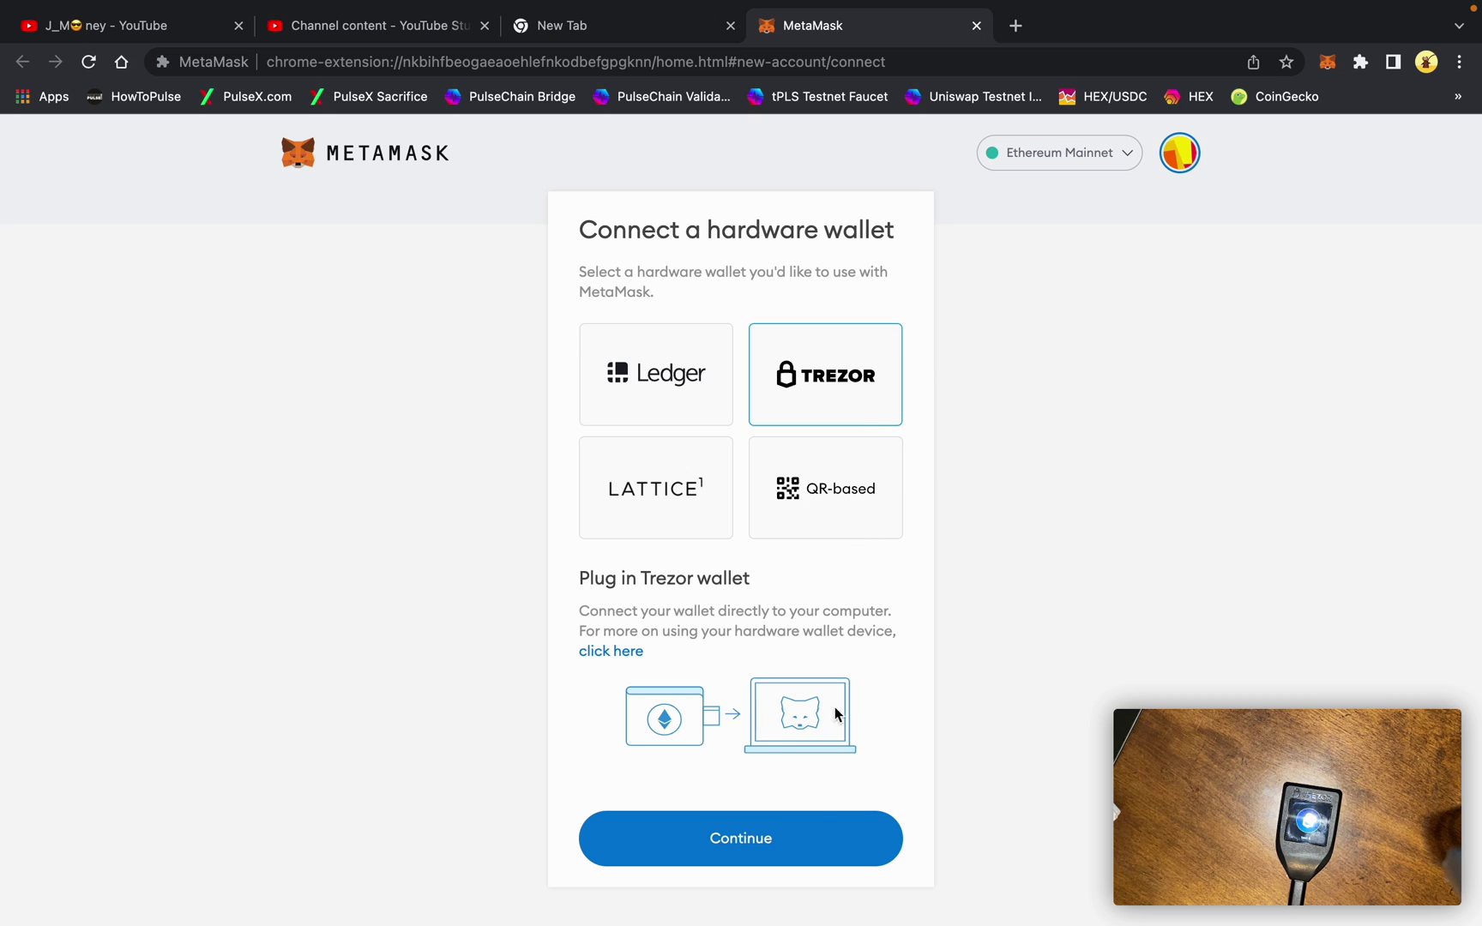
pyautogui.click(811, 850)
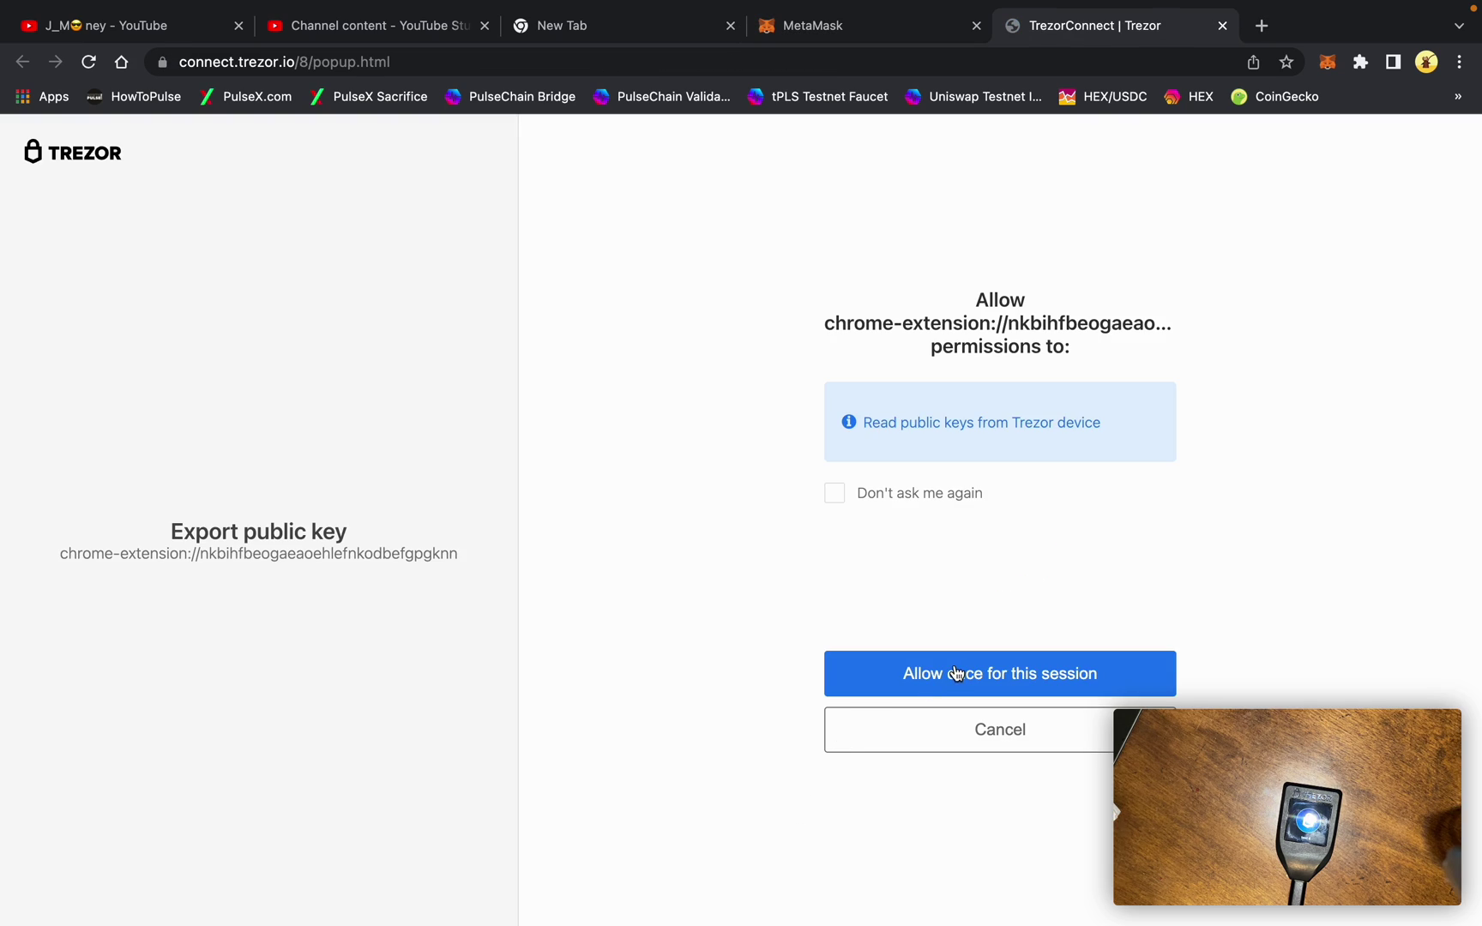
pyautogui.click(956, 674)
pyautogui.click(939, 672)
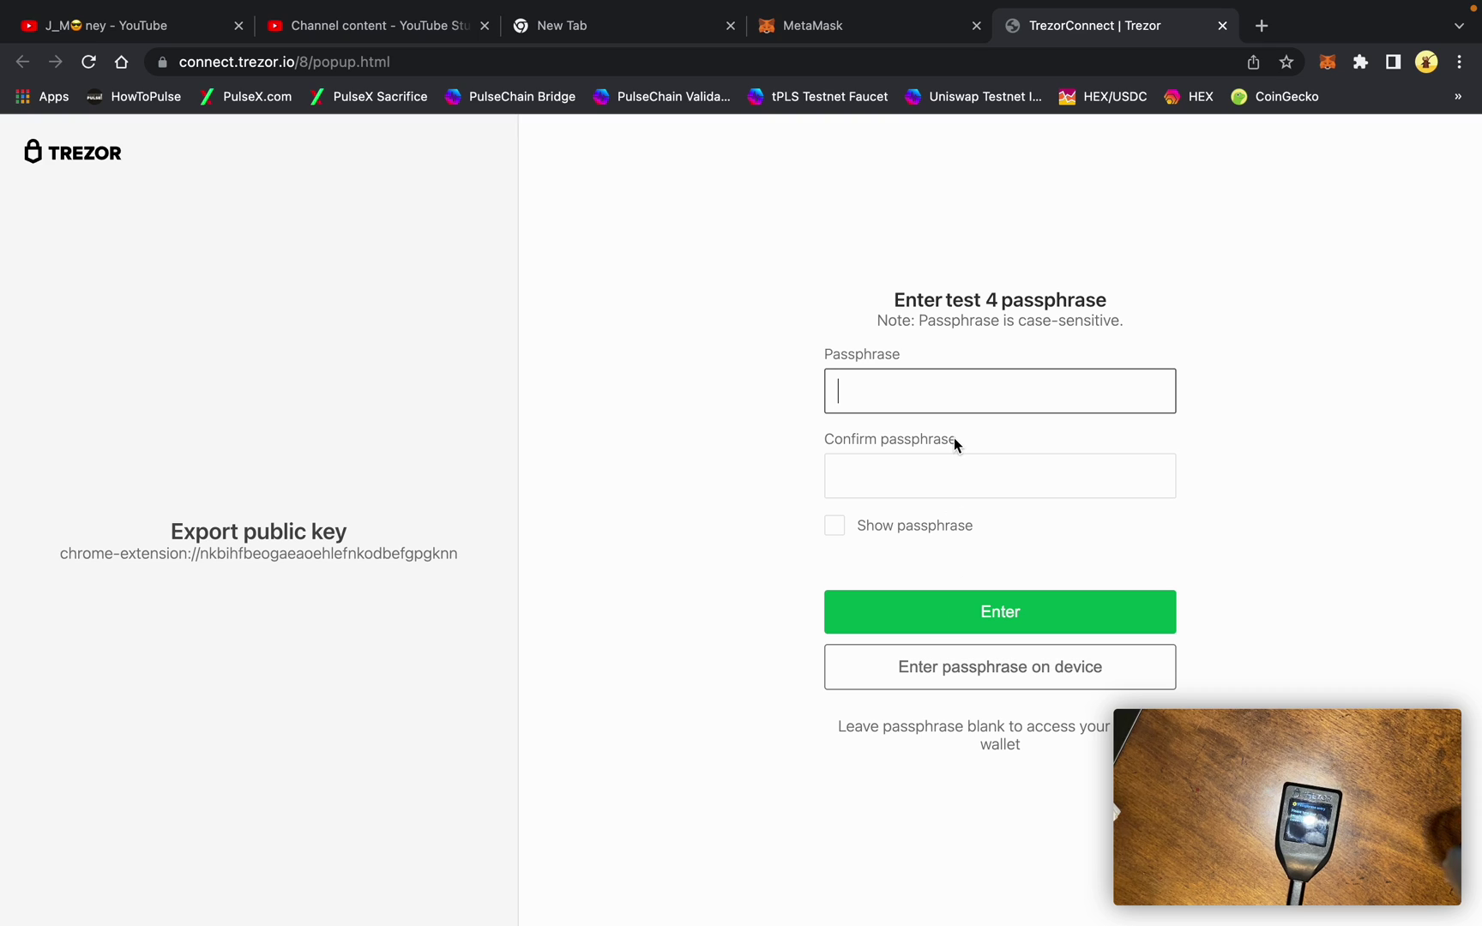
# Enter the hidden-wallet passphrase, retype it to confirm, and submit it
pyautogui.write('•••••••')
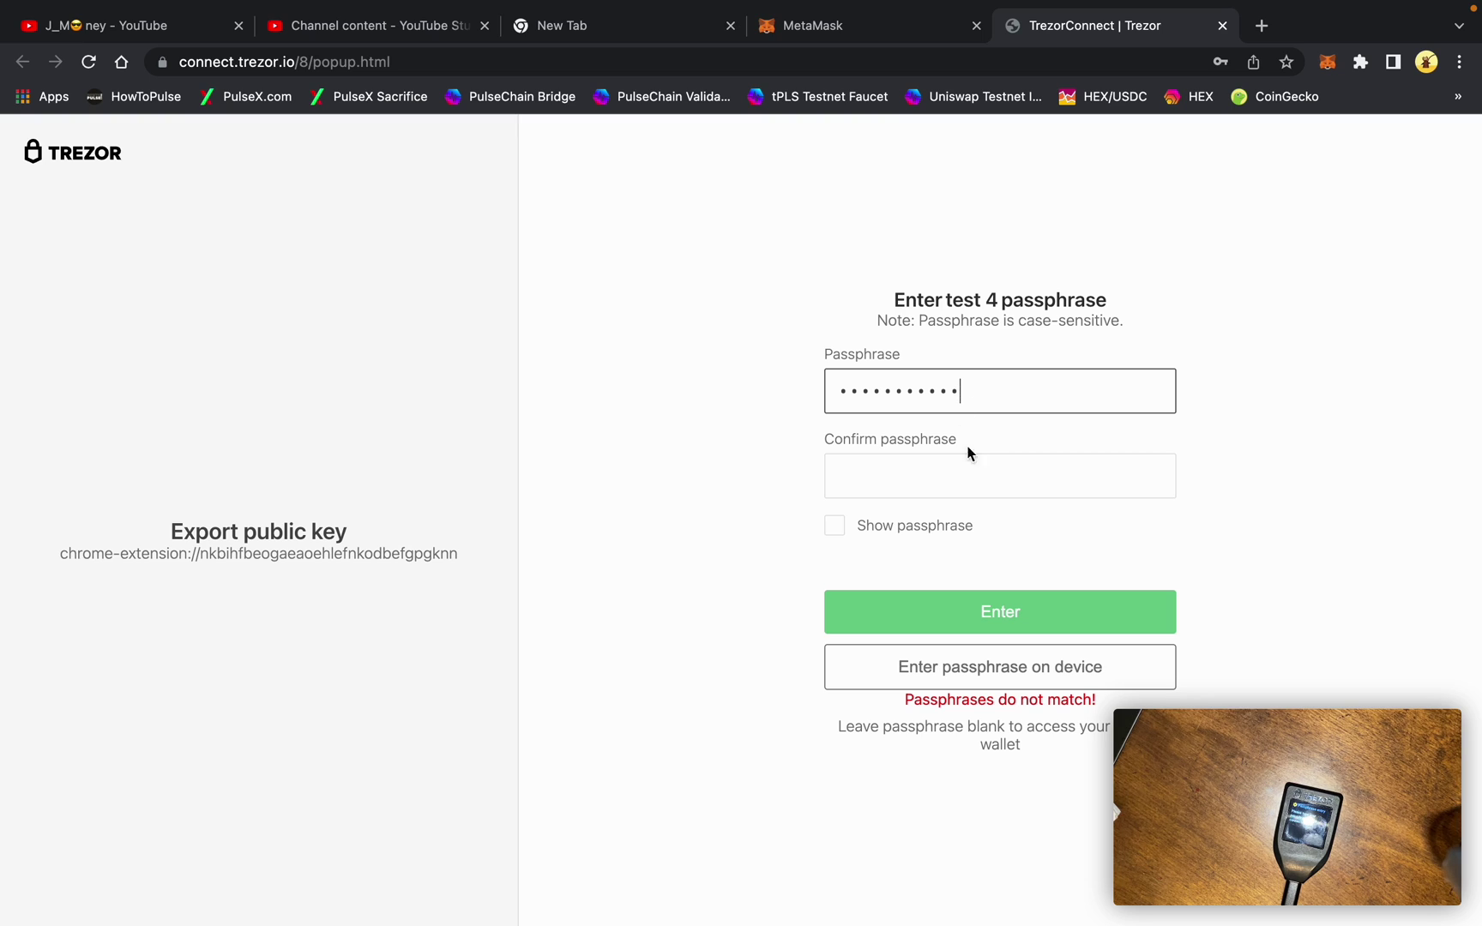
pyautogui.click(950, 482)
pyautogui.write('•••••')
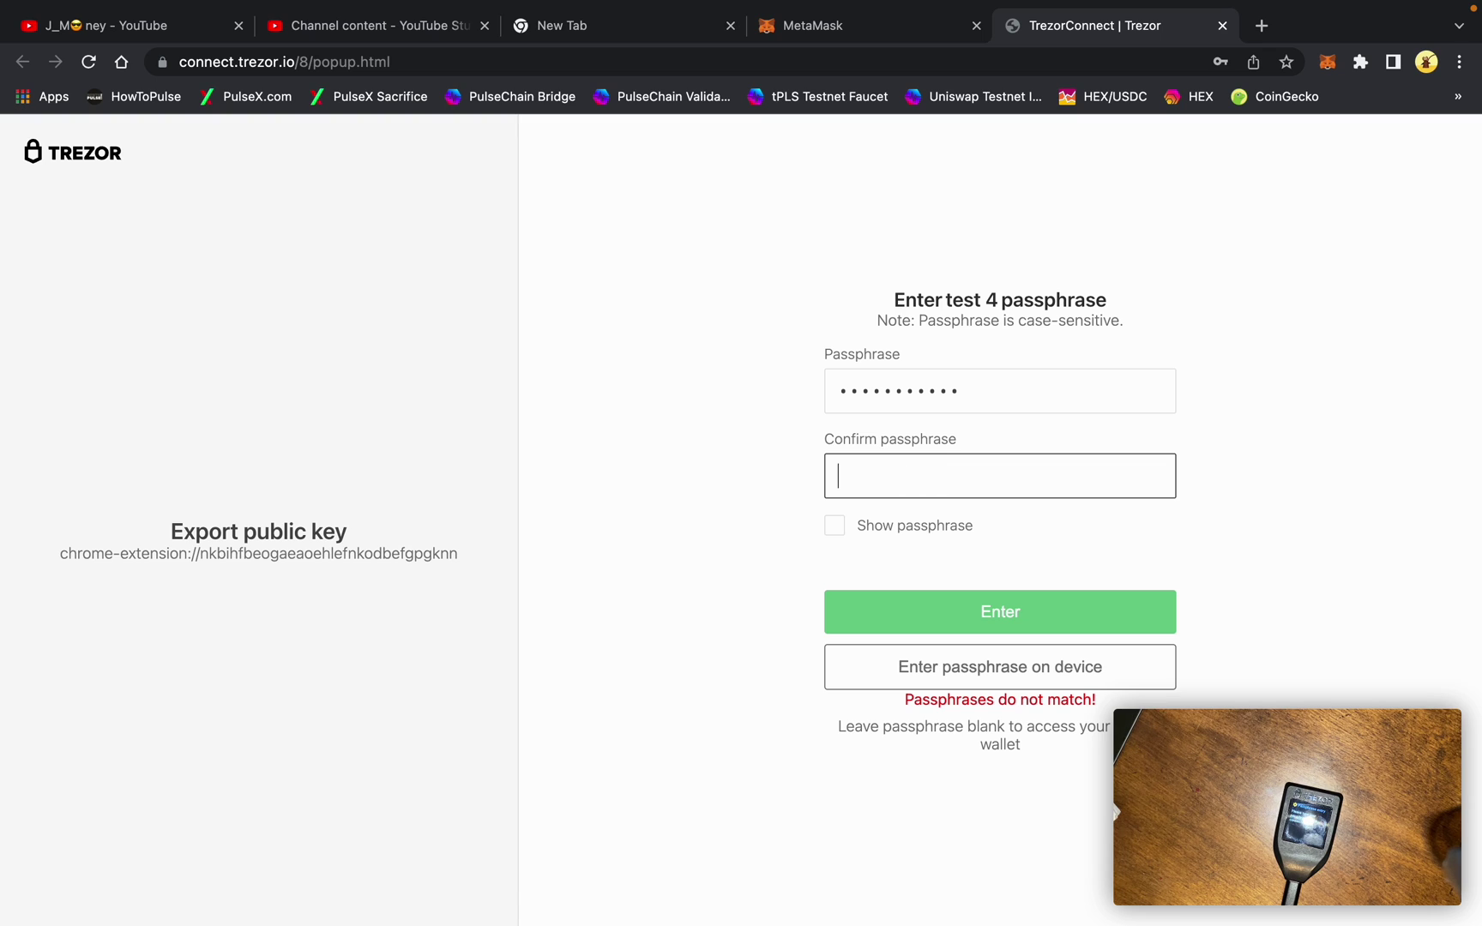
pyautogui.write('•••••')
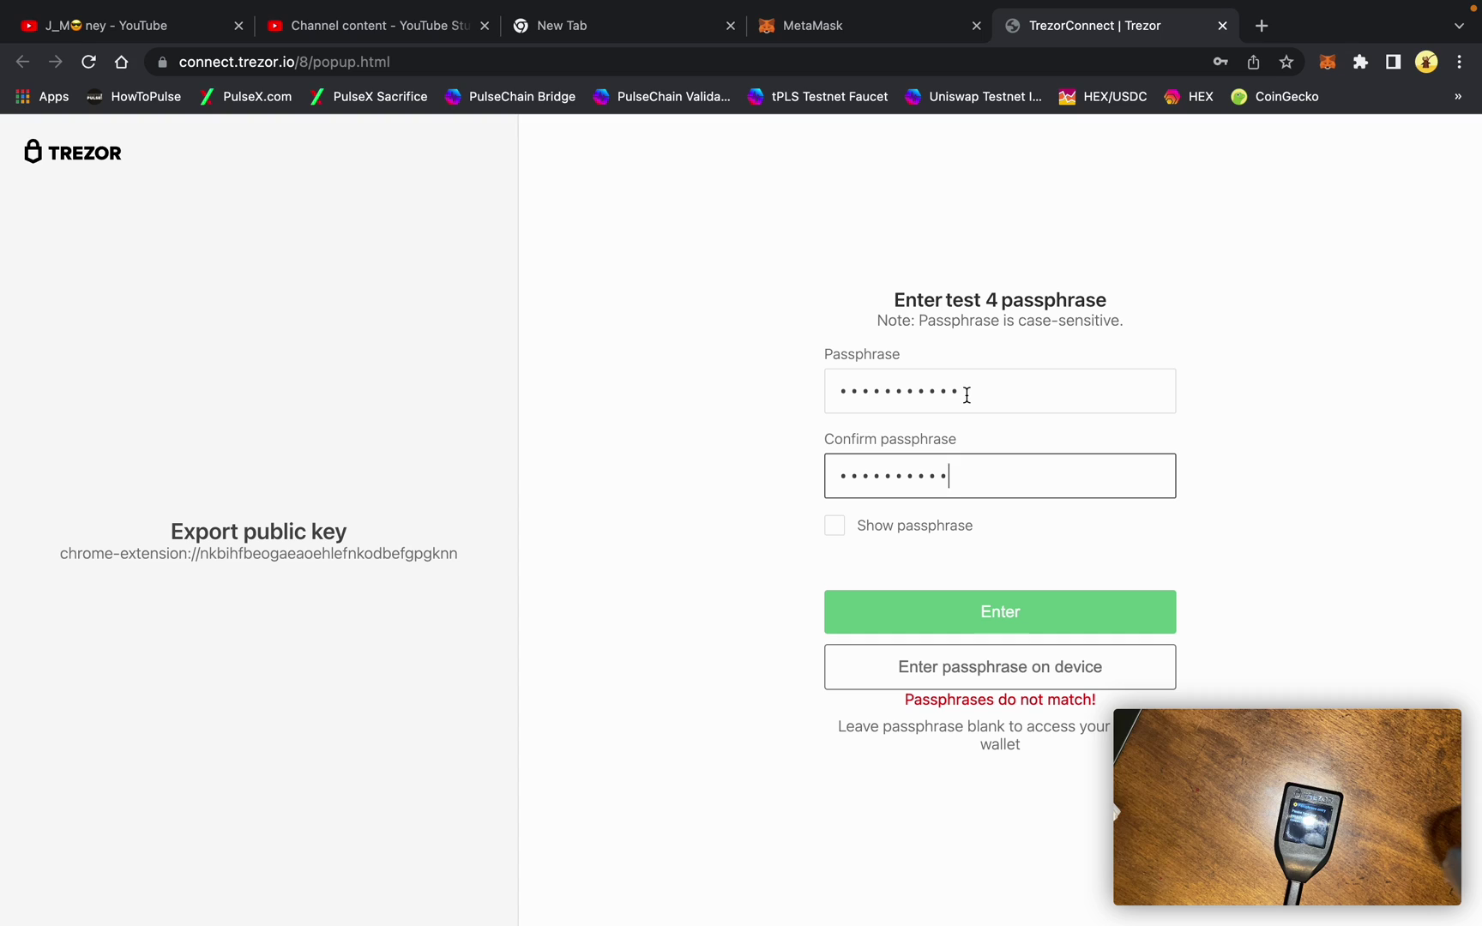
pyautogui.moveTo(963, 393); pyautogui.dragTo(756, 387)
pyautogui.write('•••••••')
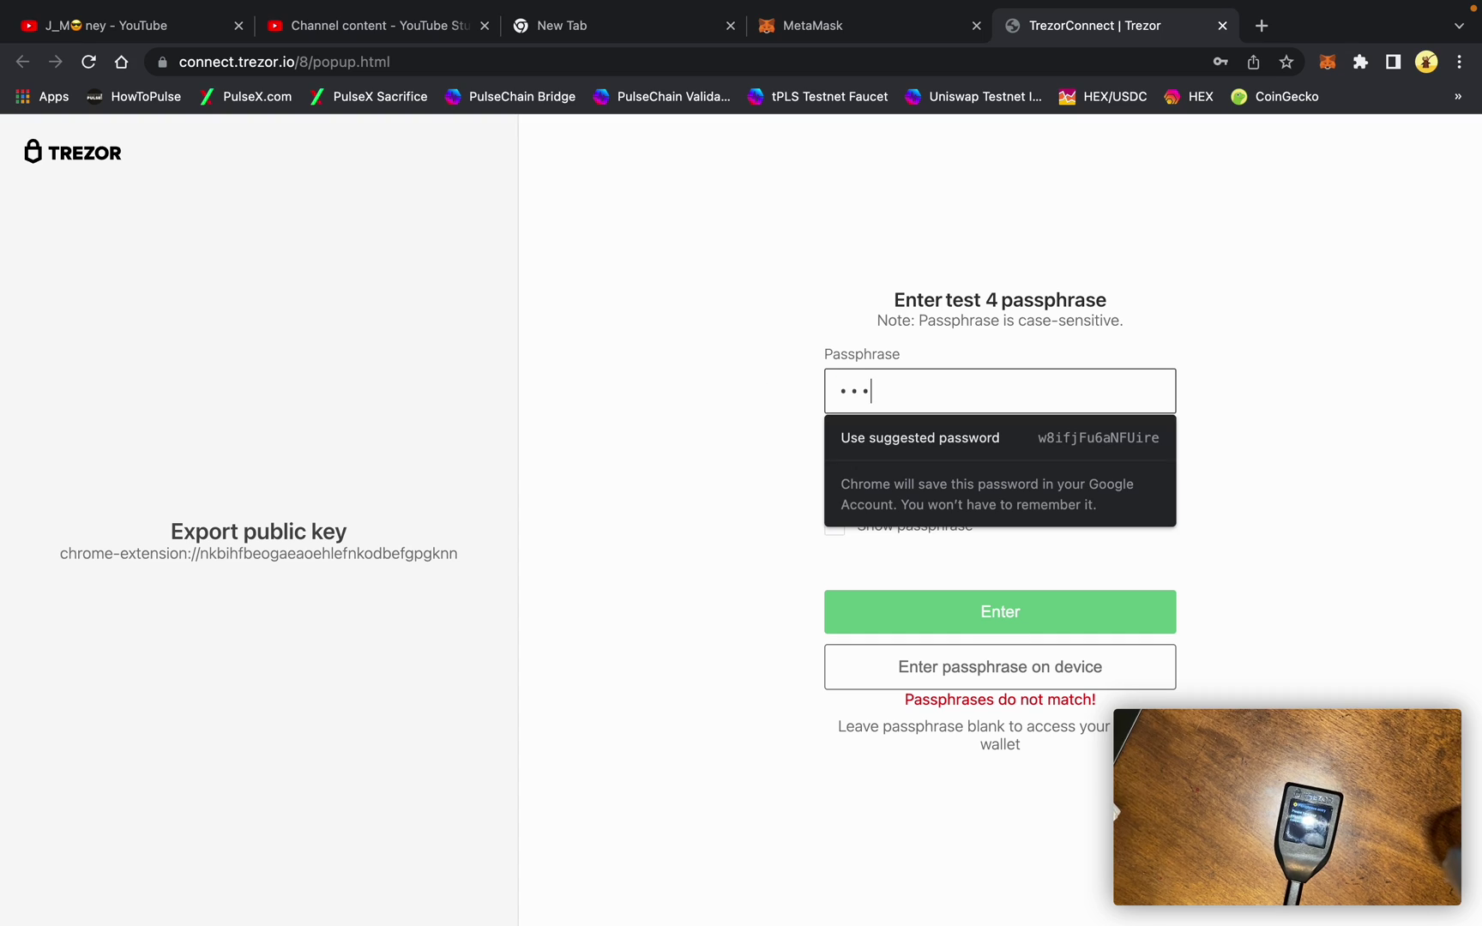
pyautogui.write('•')
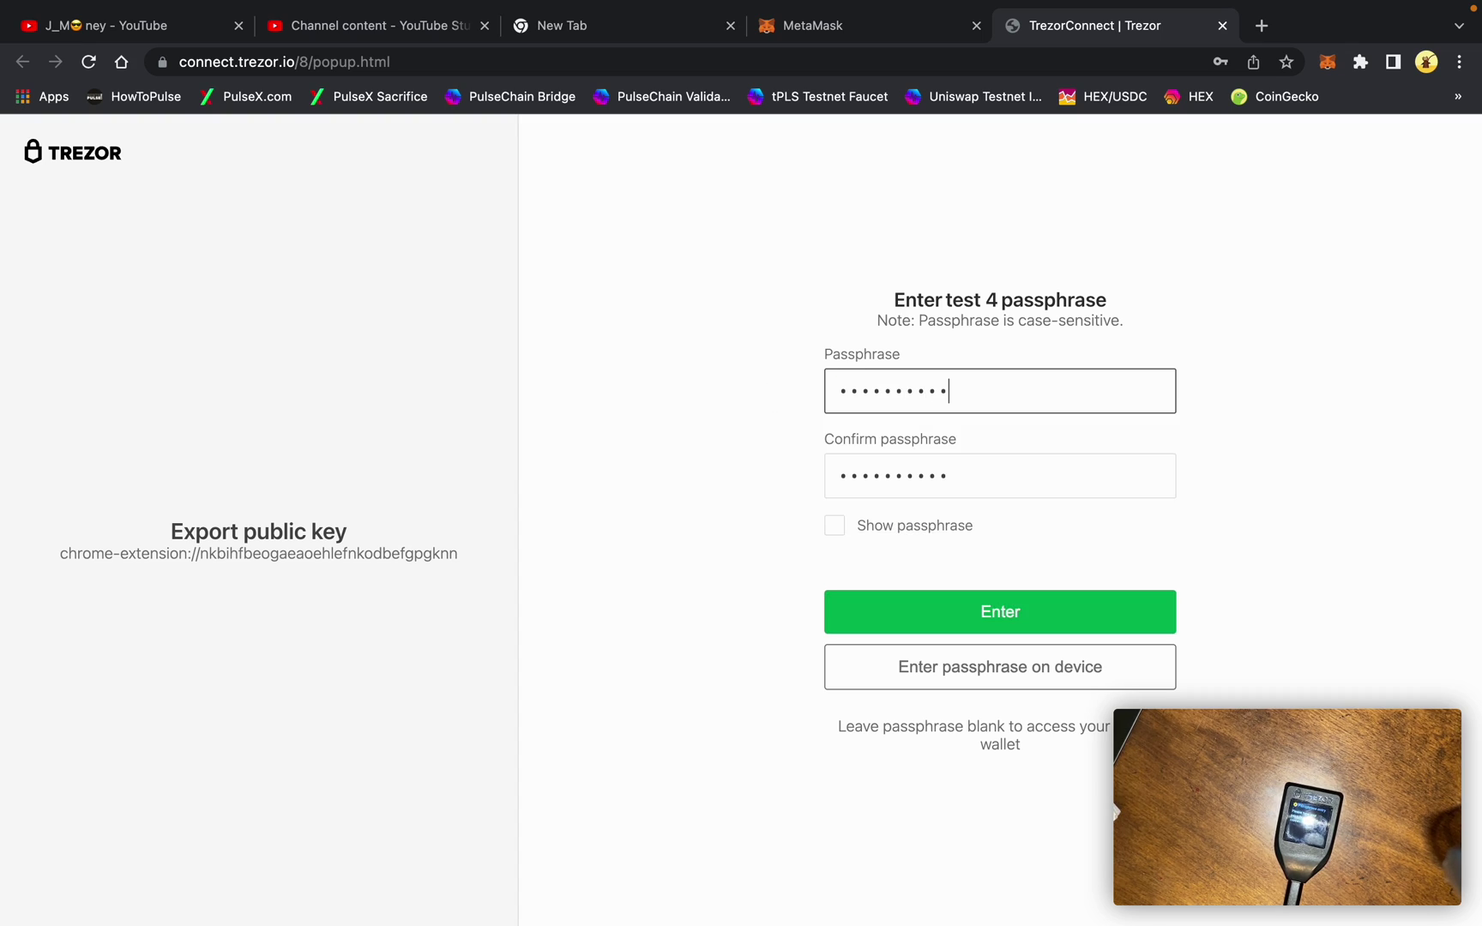
pyautogui.click(878, 609)
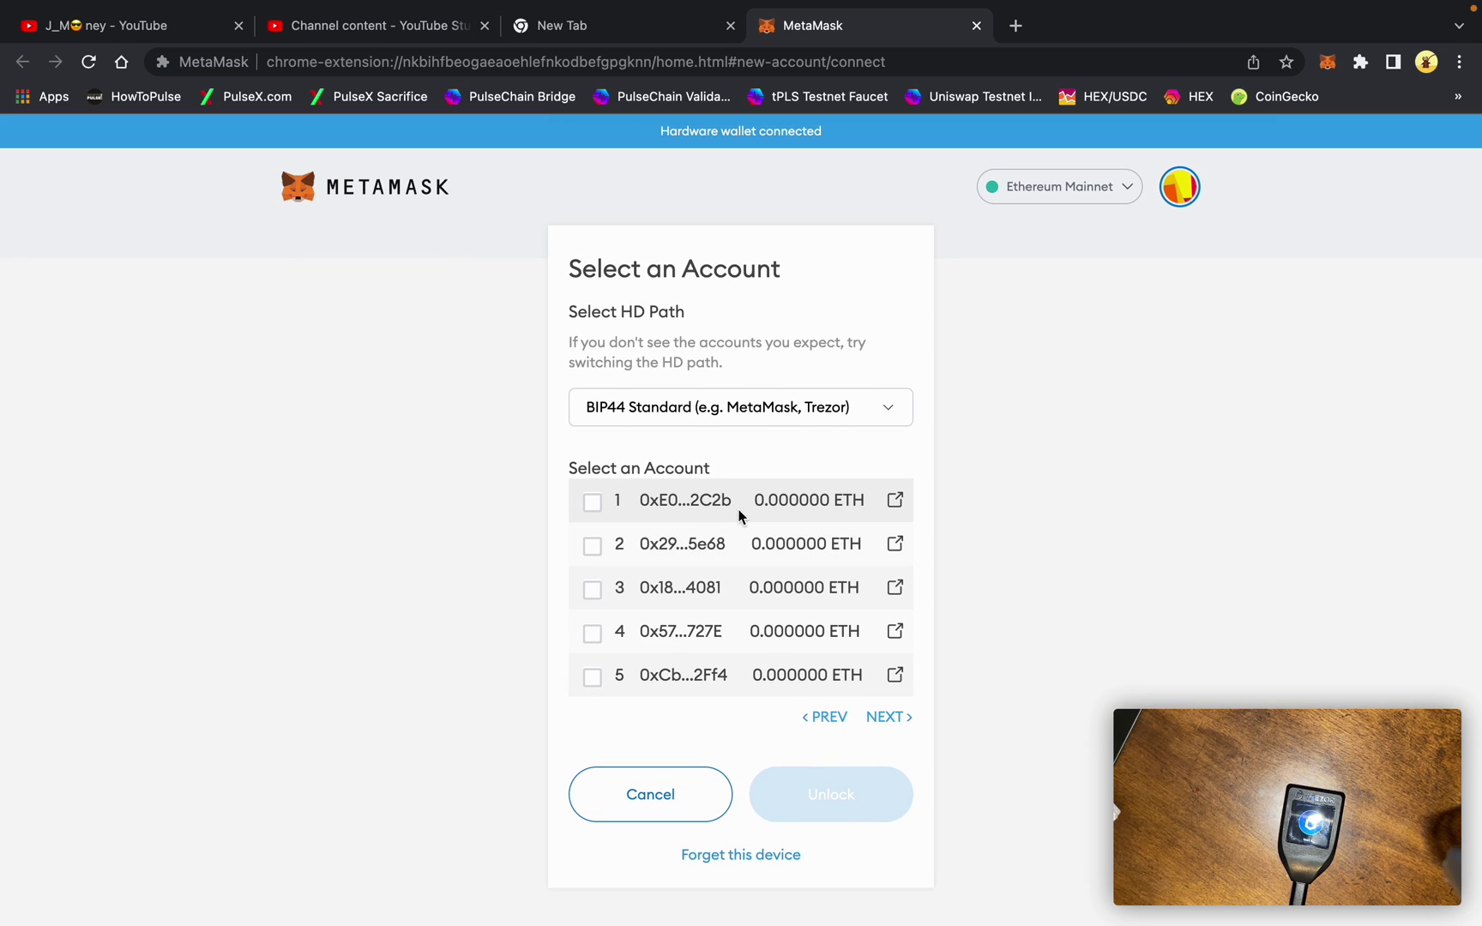
# Import hidden-wallet account 1 as Trezor 1, then lock MetaMask and unlock it with the password
pyautogui.click(596, 508)
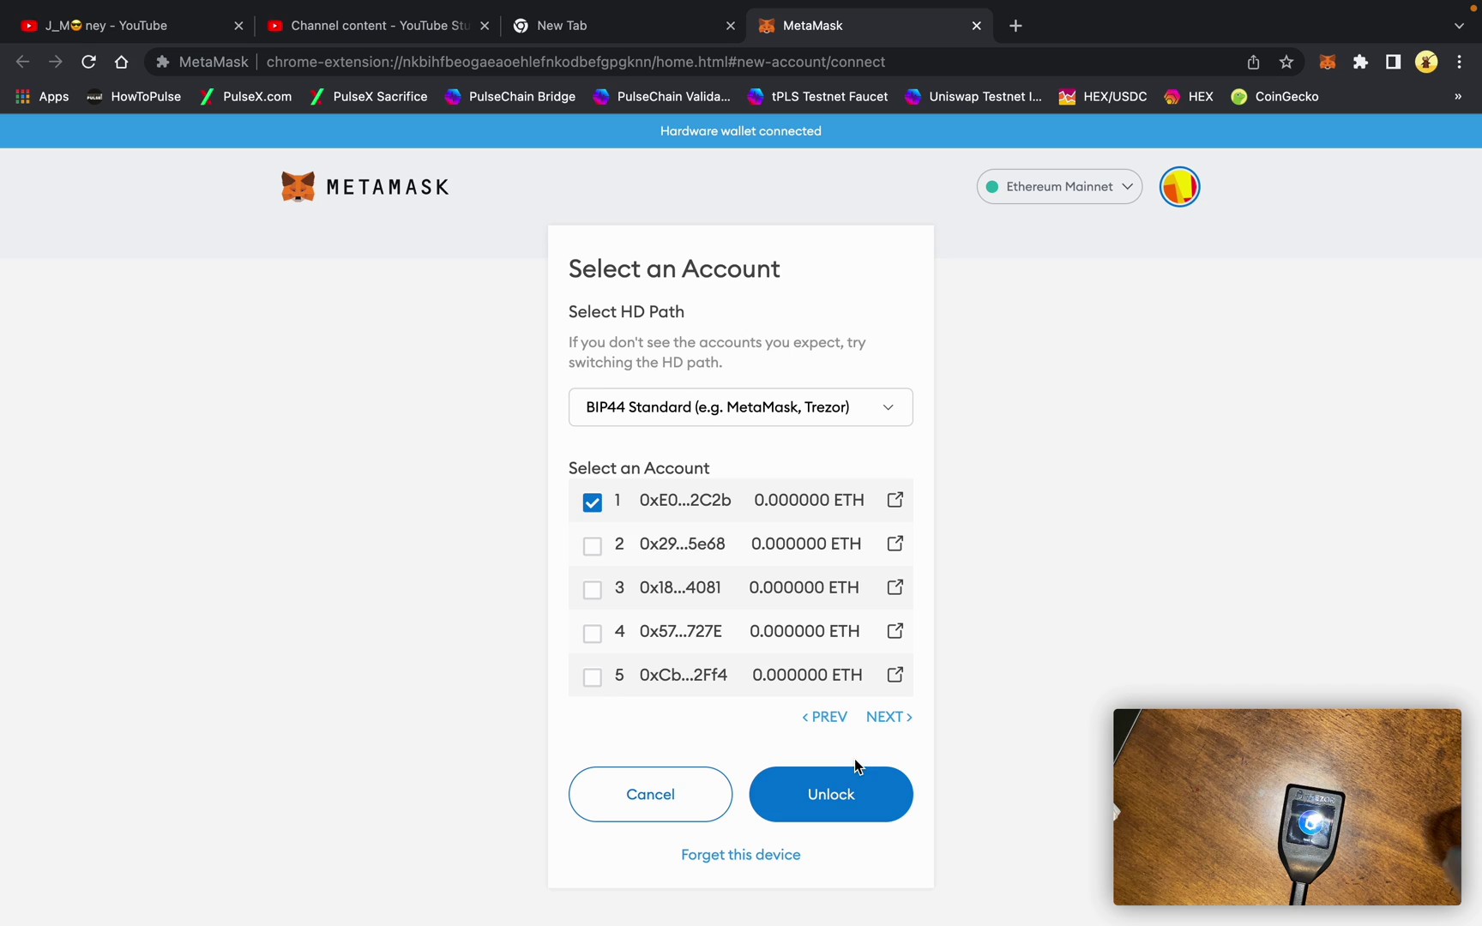
pyautogui.click(841, 792)
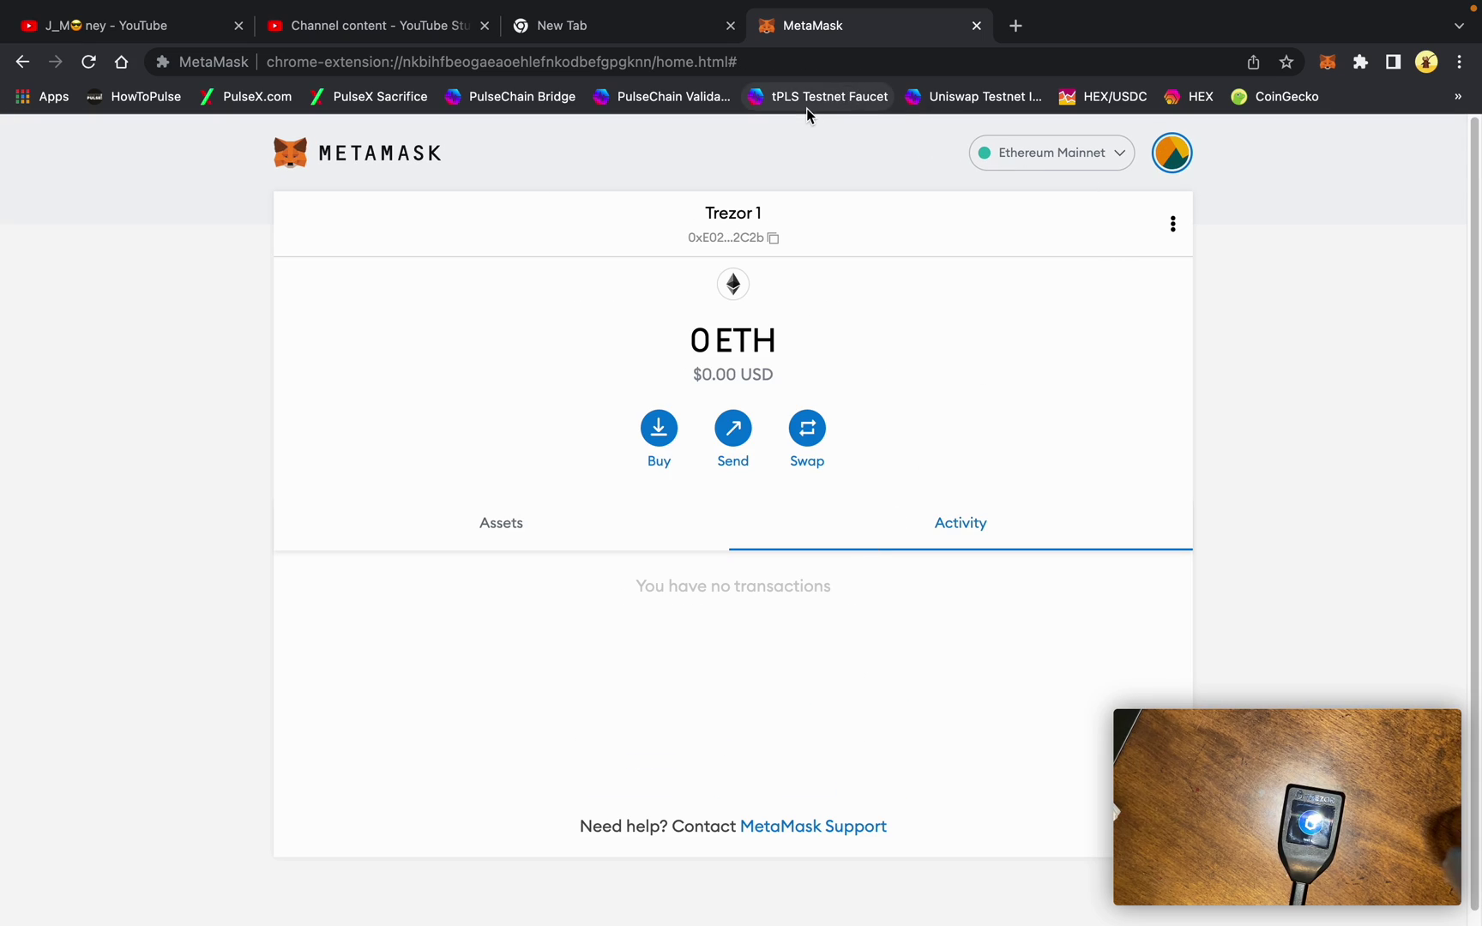
pyautogui.click(1171, 153)
pyautogui.click(1172, 206)
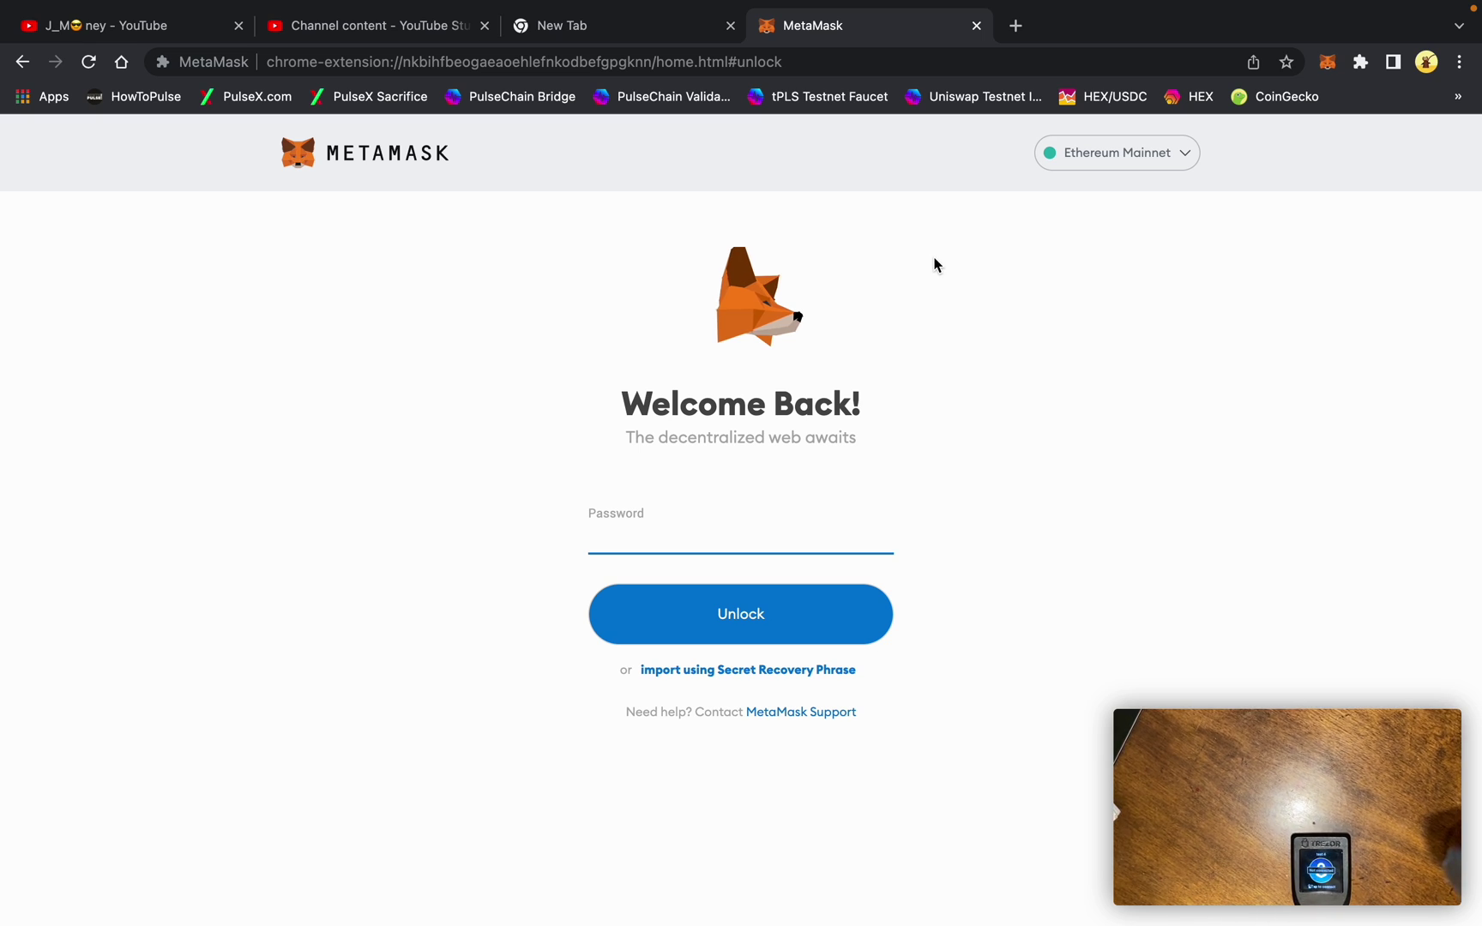
pyautogui.write('••••••')
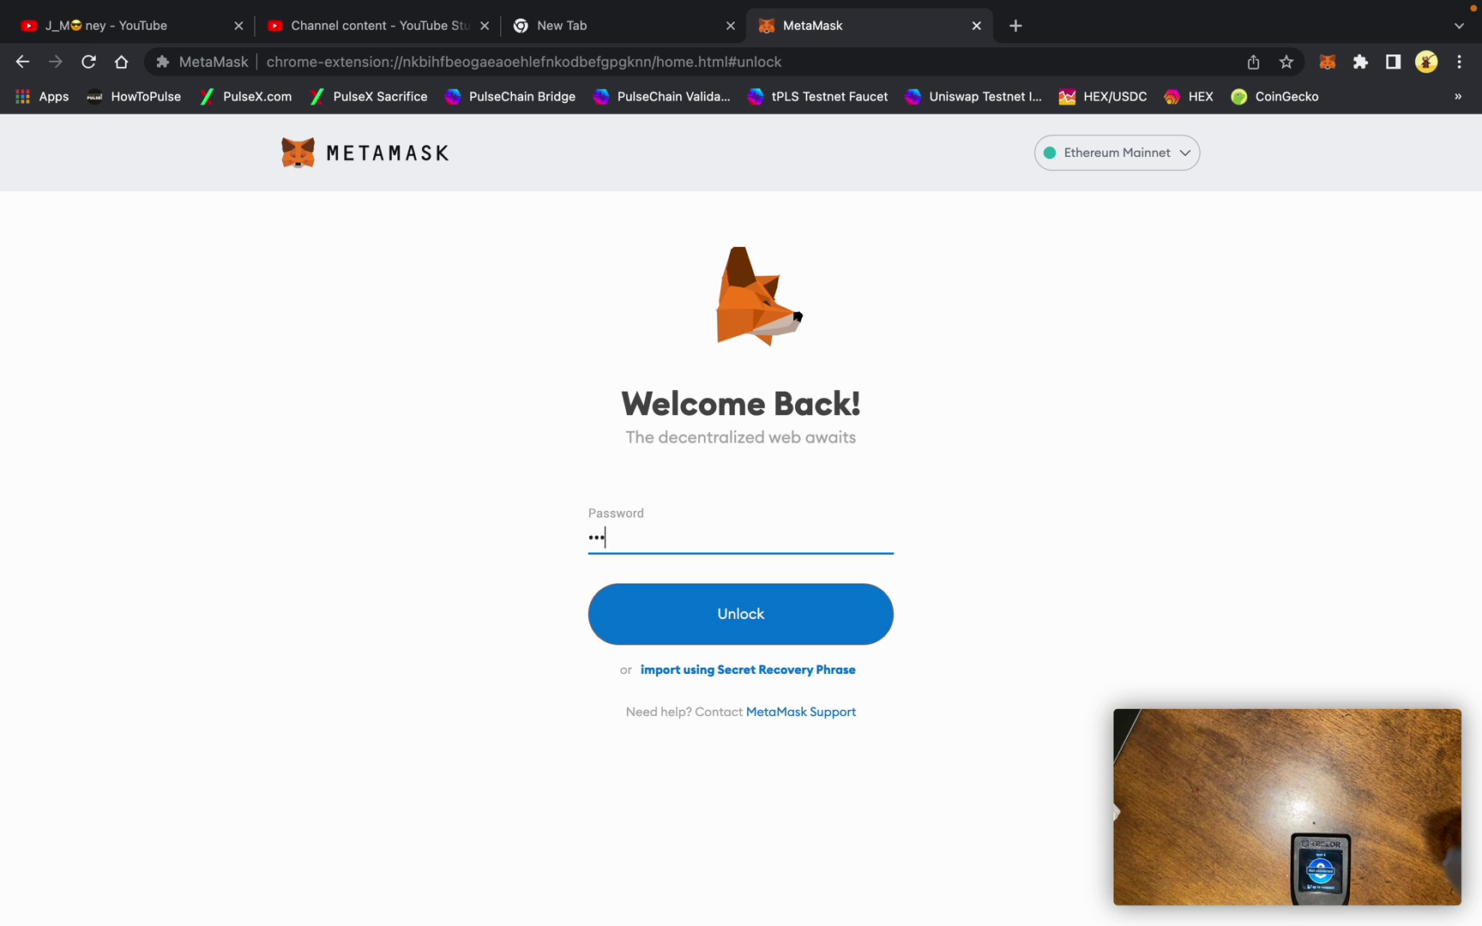
pyautogui.press('Return')
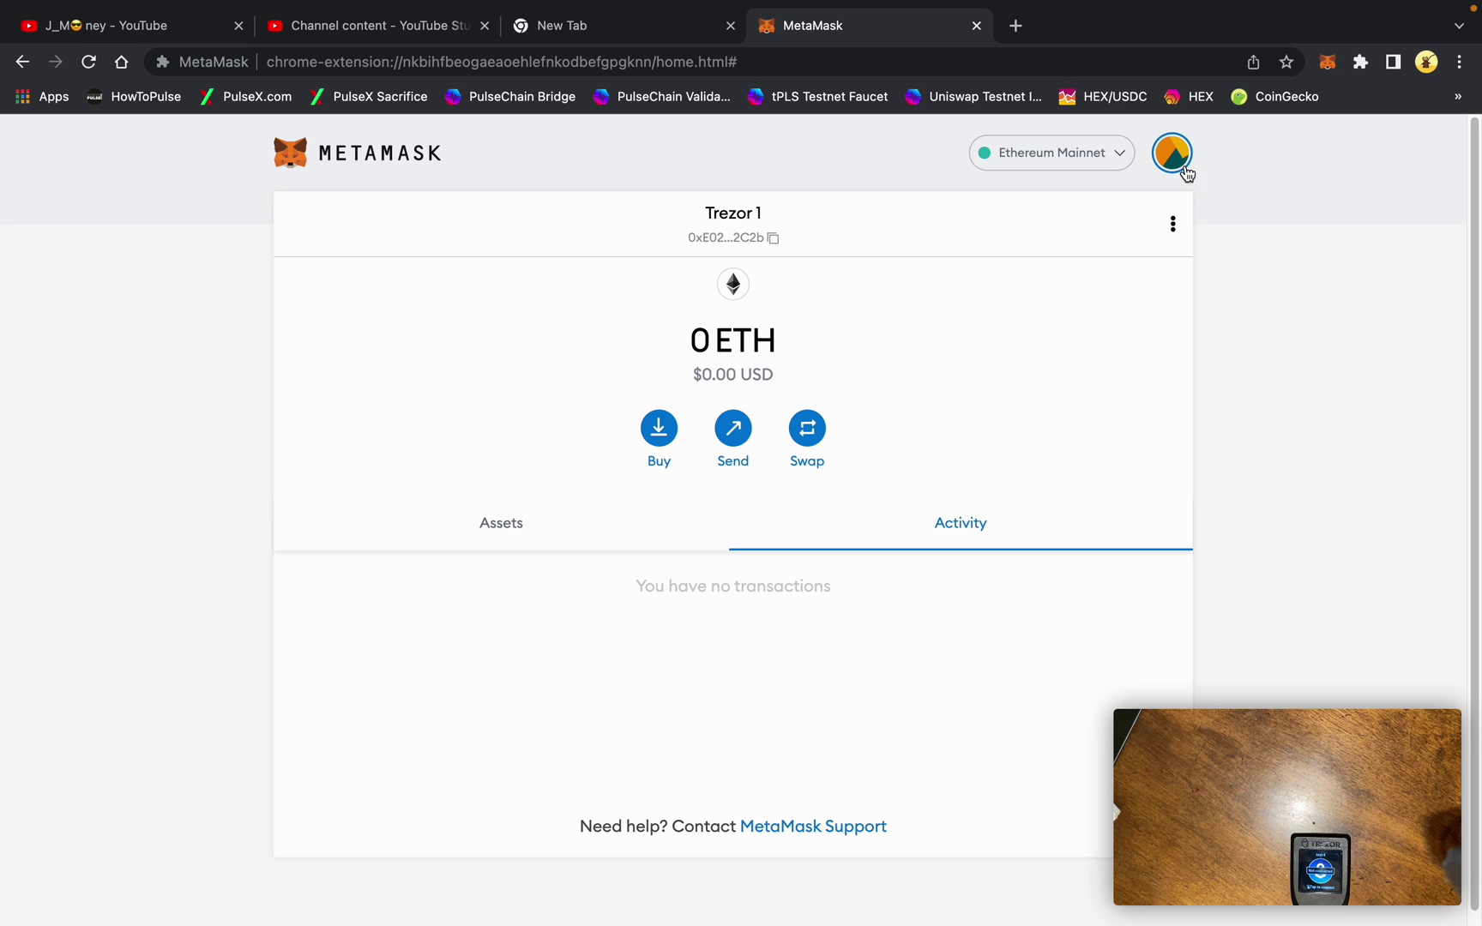
# Choose Connect Hardware Wallet from the account menu, select Trezor and continue
pyautogui.click(1180, 163)
pyautogui.click(1098, 551)
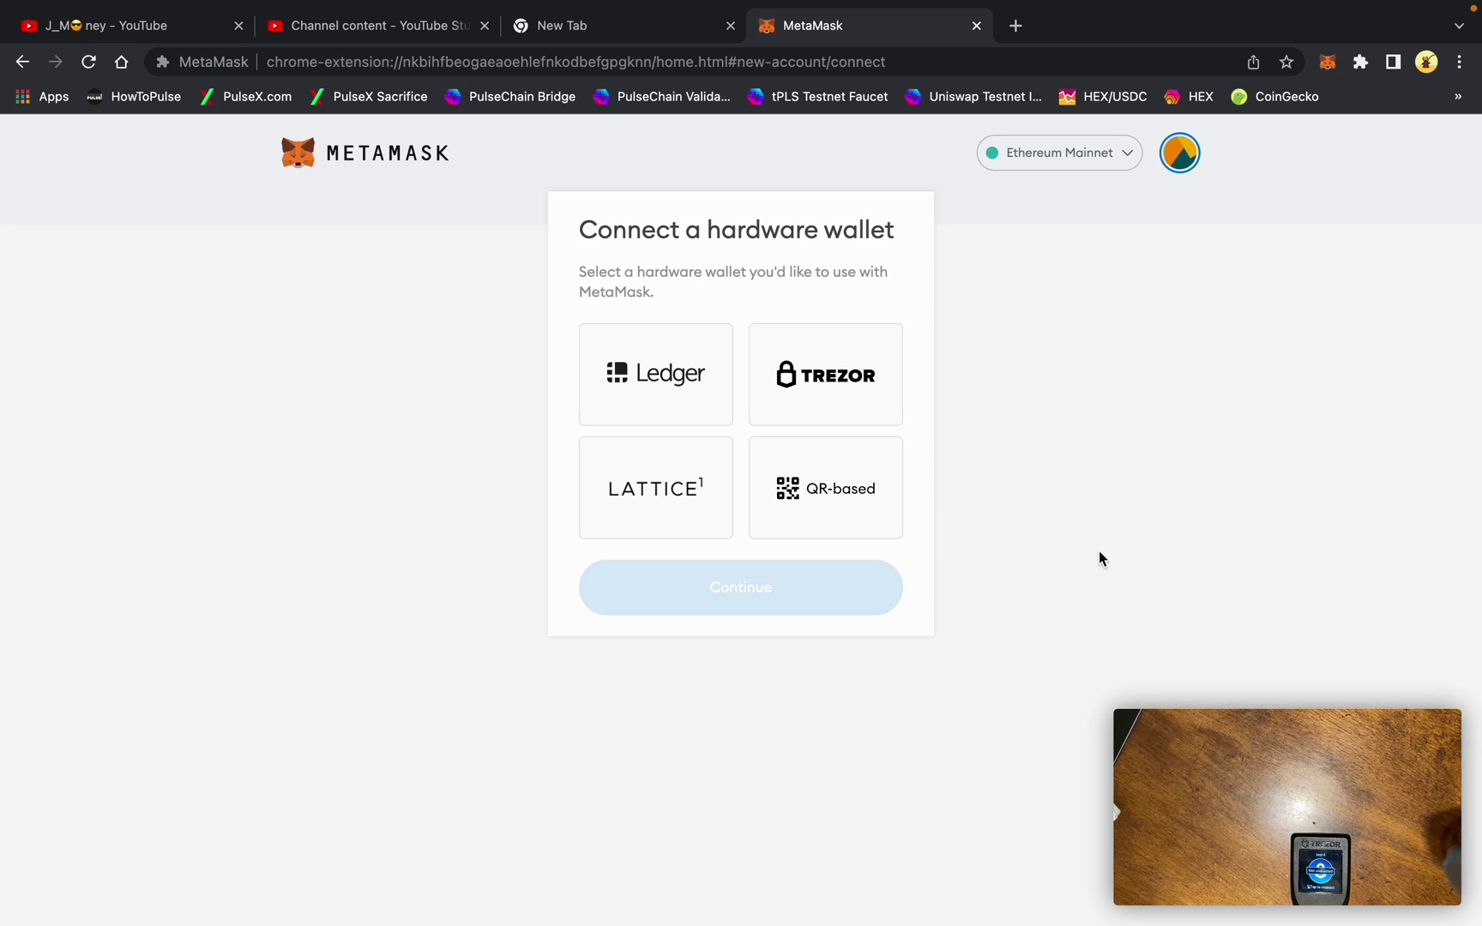
pyautogui.click(839, 377)
pyautogui.click(785, 827)
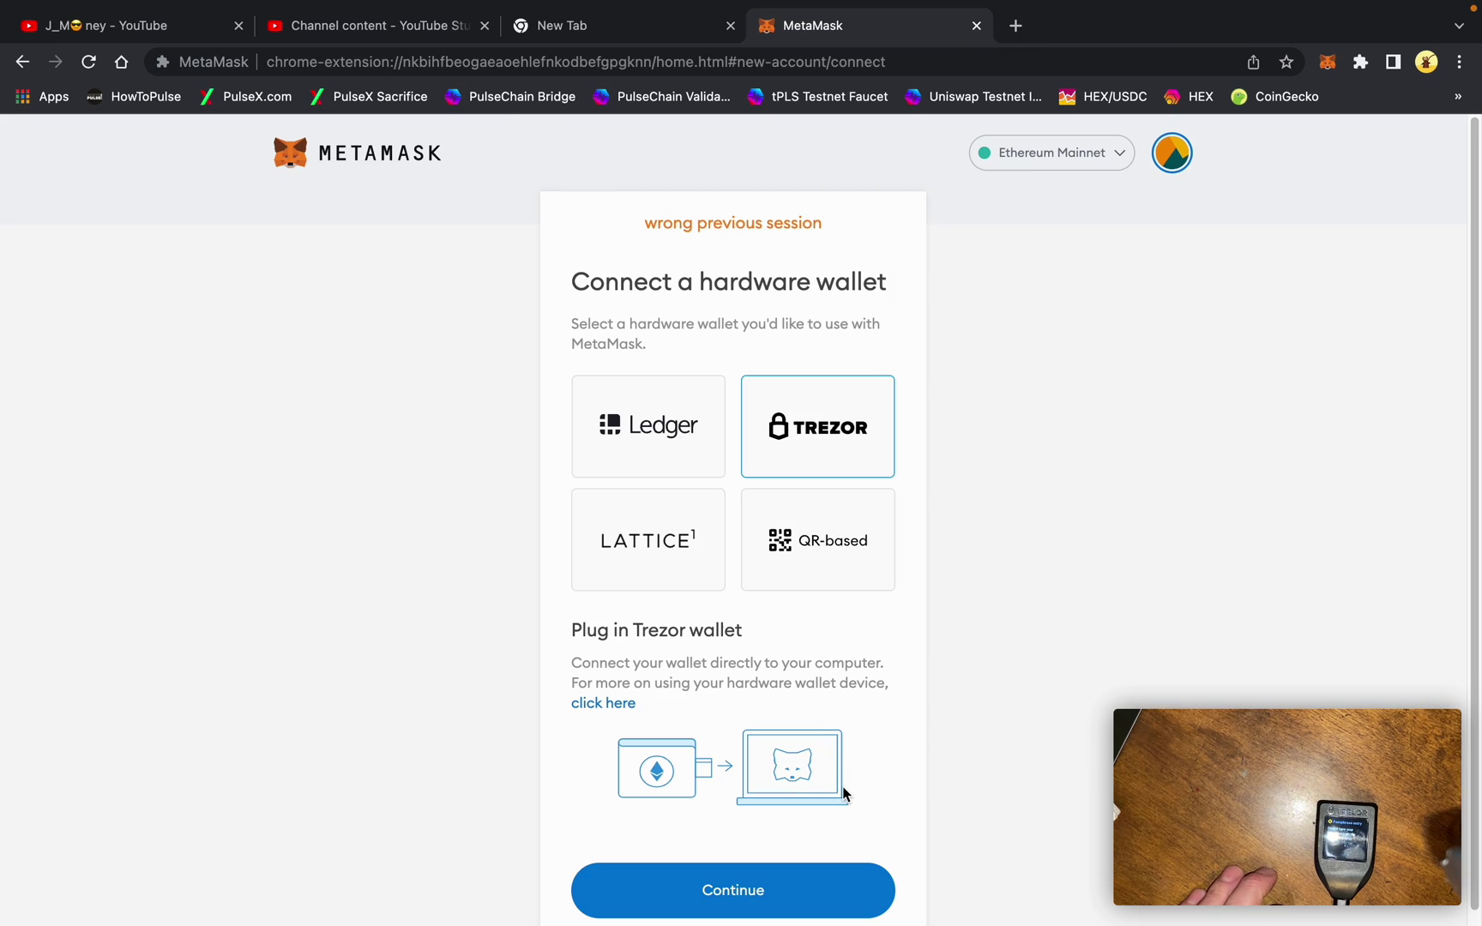
# Allow public-key export once, then open the standard wallet with an empty passphrase
pyautogui.click(804, 892)
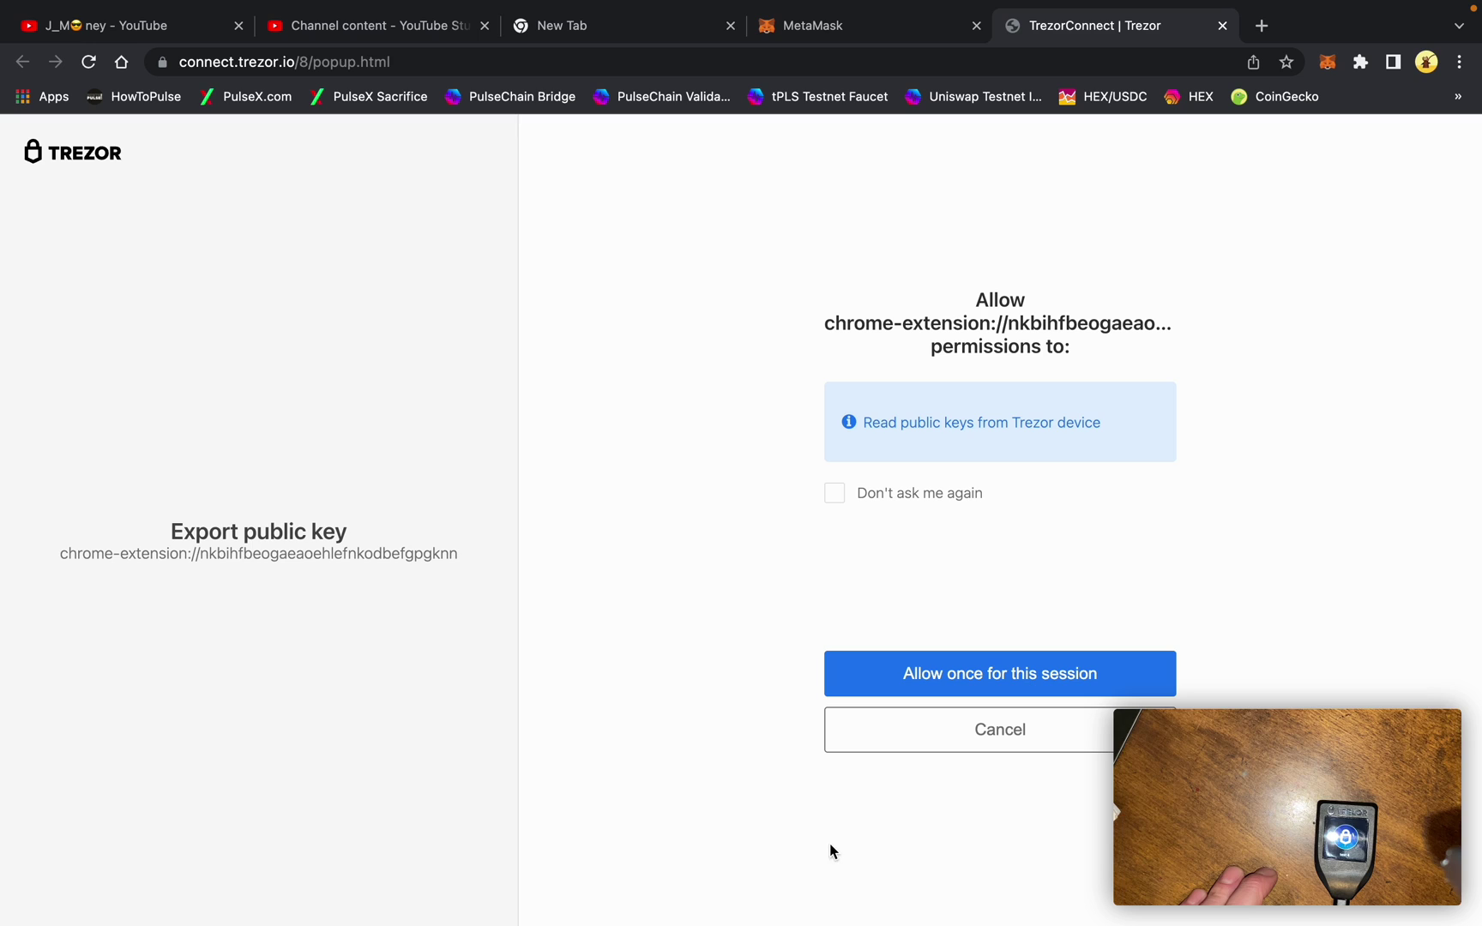
pyautogui.click(968, 684)
pyautogui.click(969, 679)
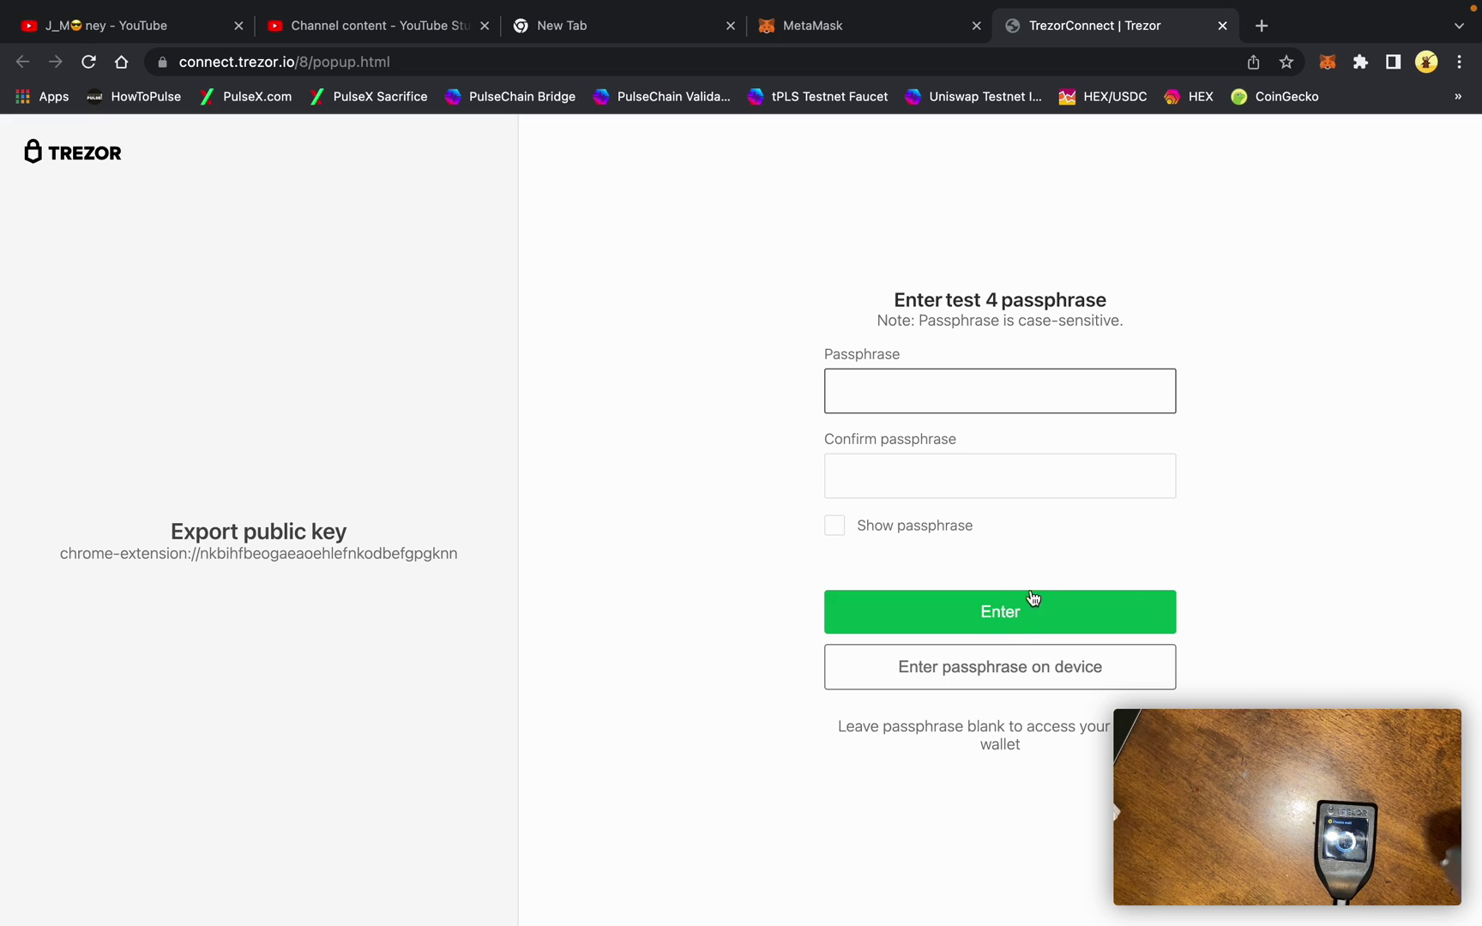
pyautogui.click(1035, 602)
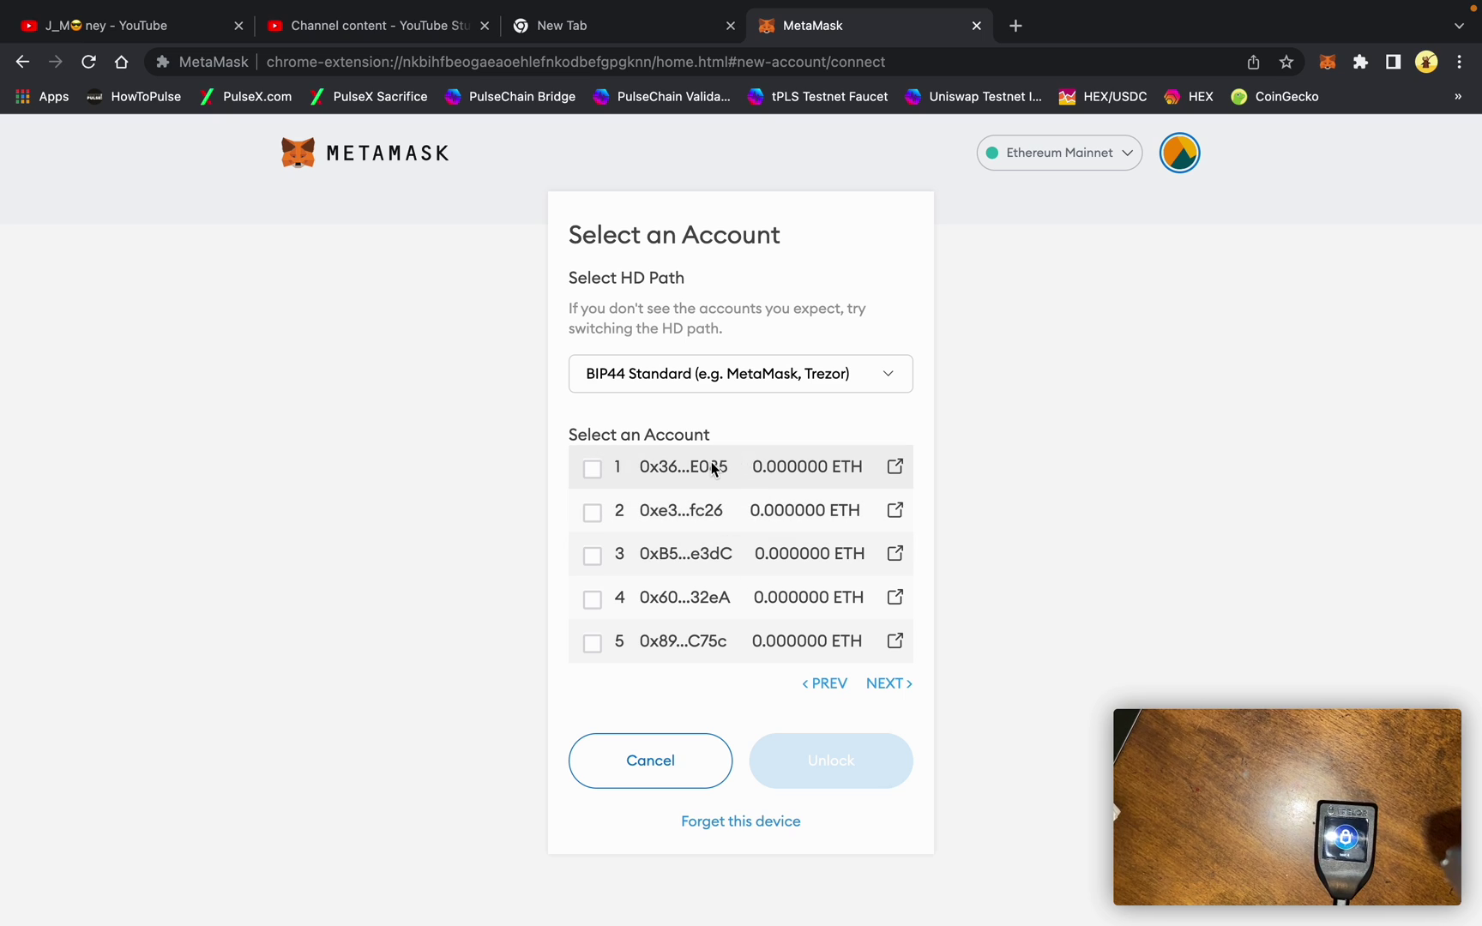
# Import standard-wallet account 1 as a second Trezor 1, then switch back to the hidden-wallet Trezor 1
pyautogui.click(609, 467)
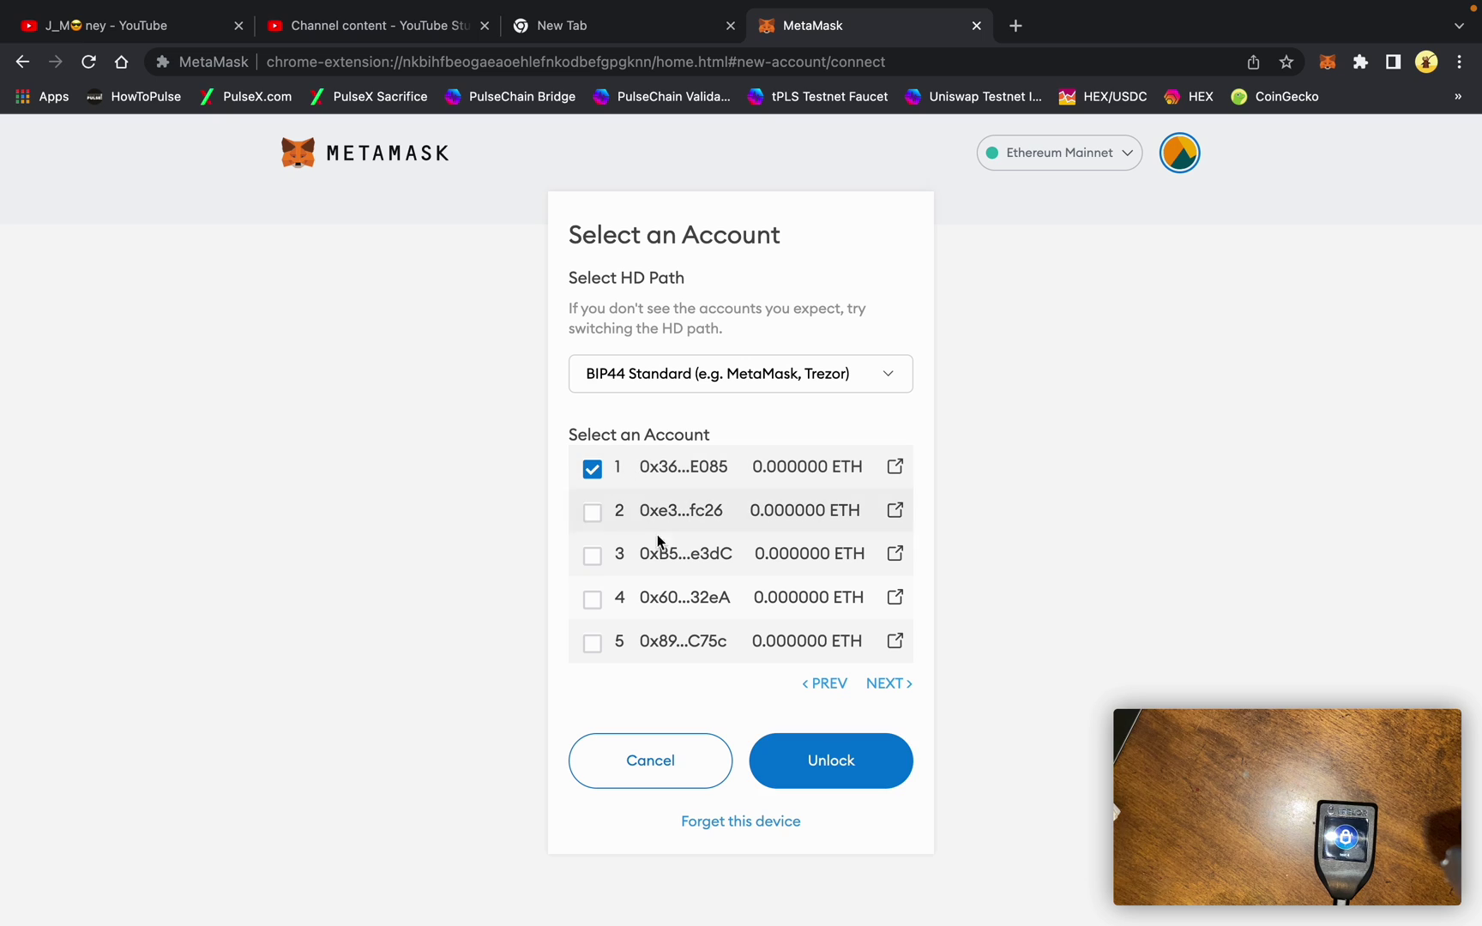
pyautogui.click(820, 755)
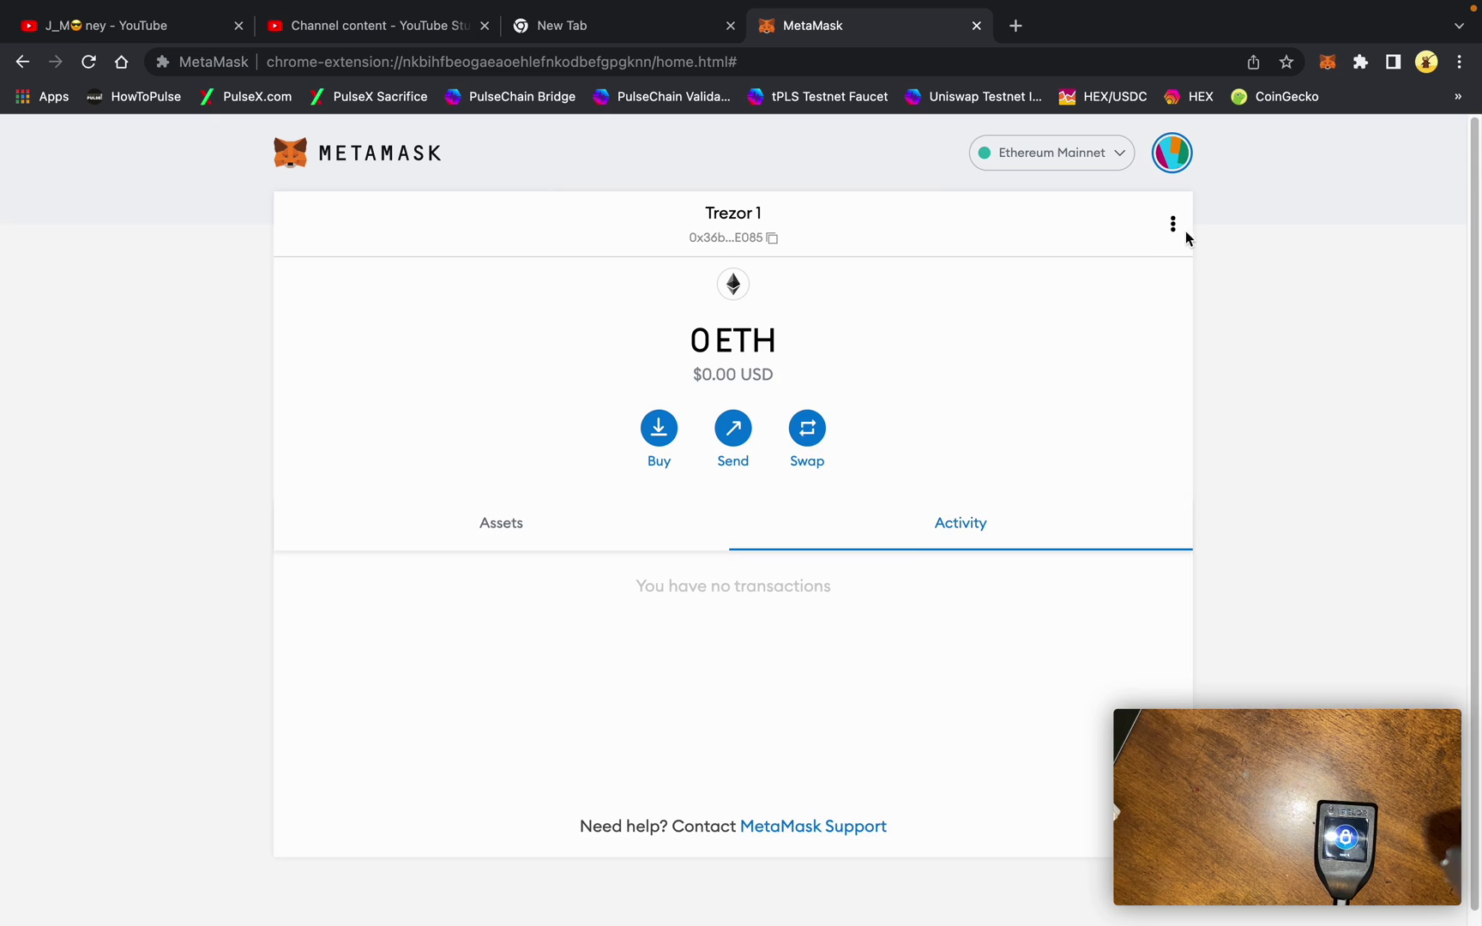
pyautogui.click(1177, 165)
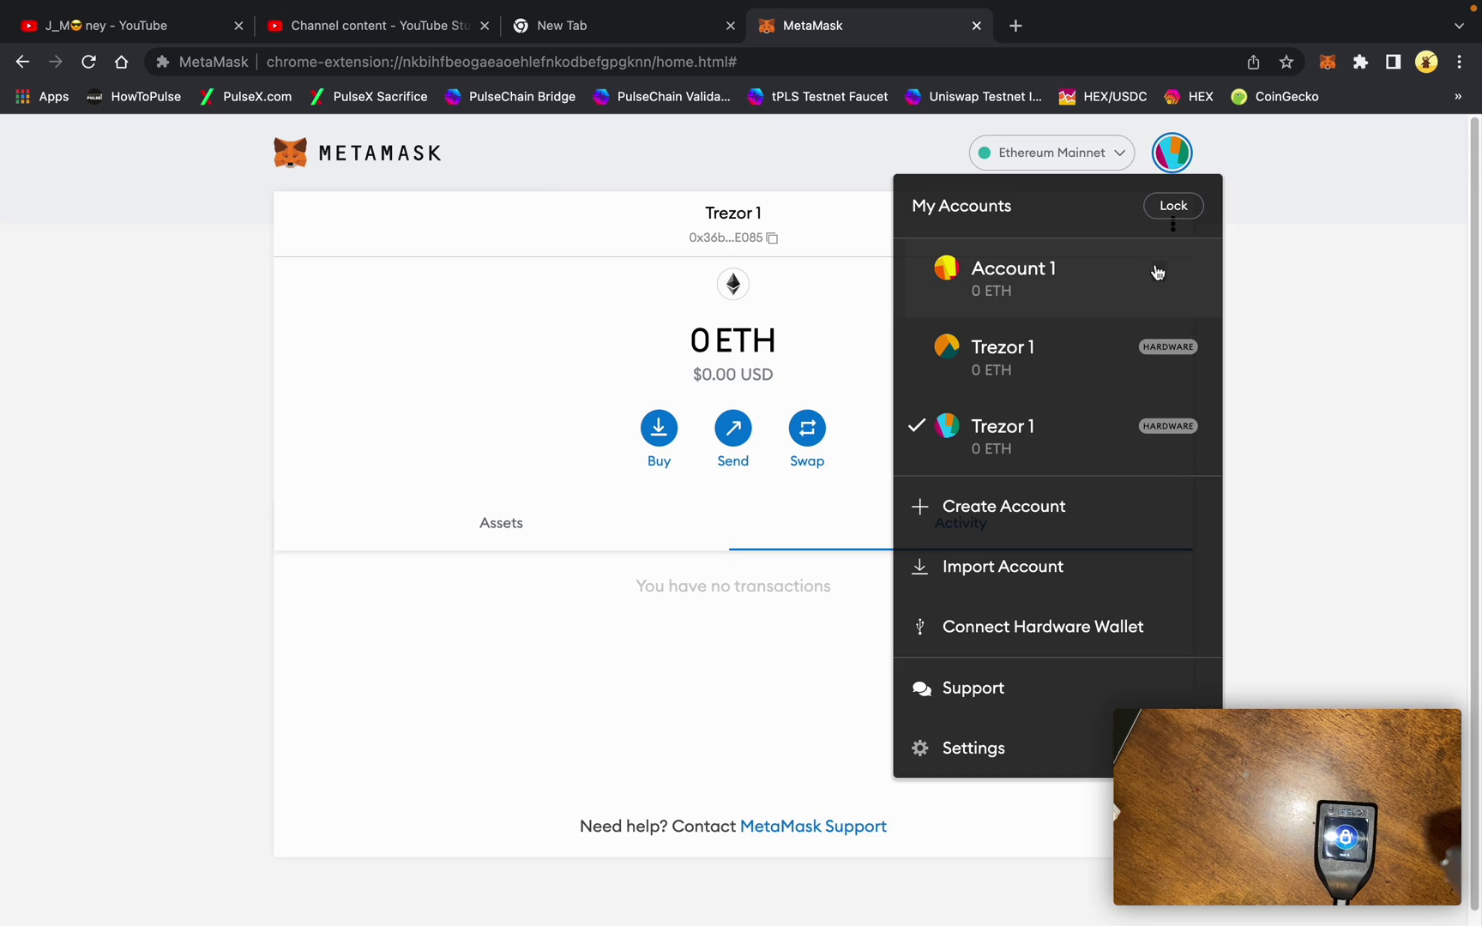
pyautogui.click(1039, 372)
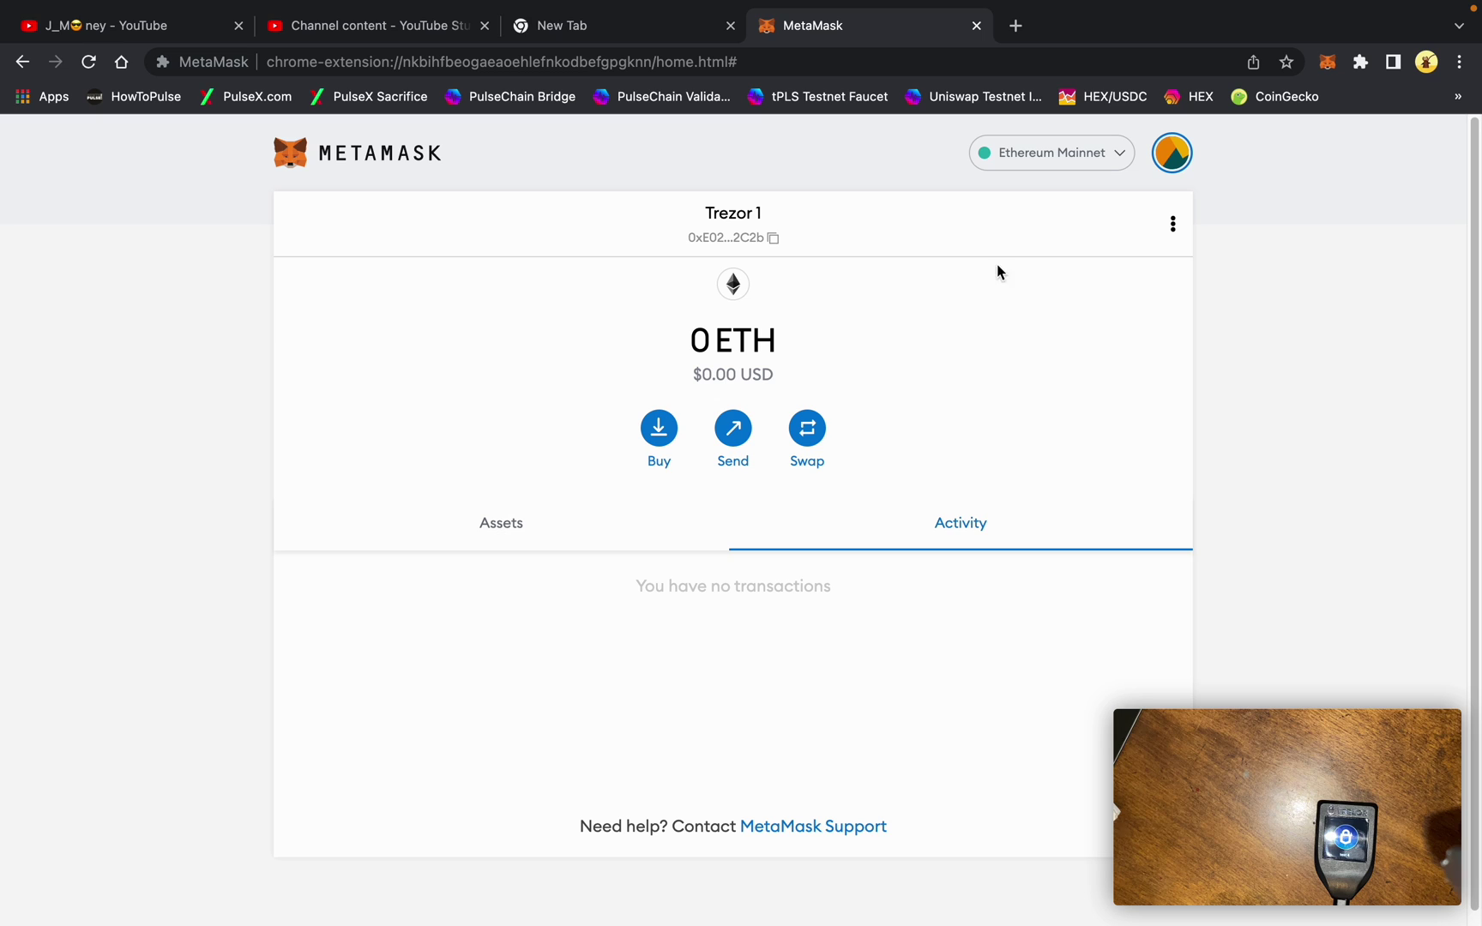
# Open the three-dot options menu of the hidden-wallet Trezor 1 account
pyautogui.click(1175, 227)
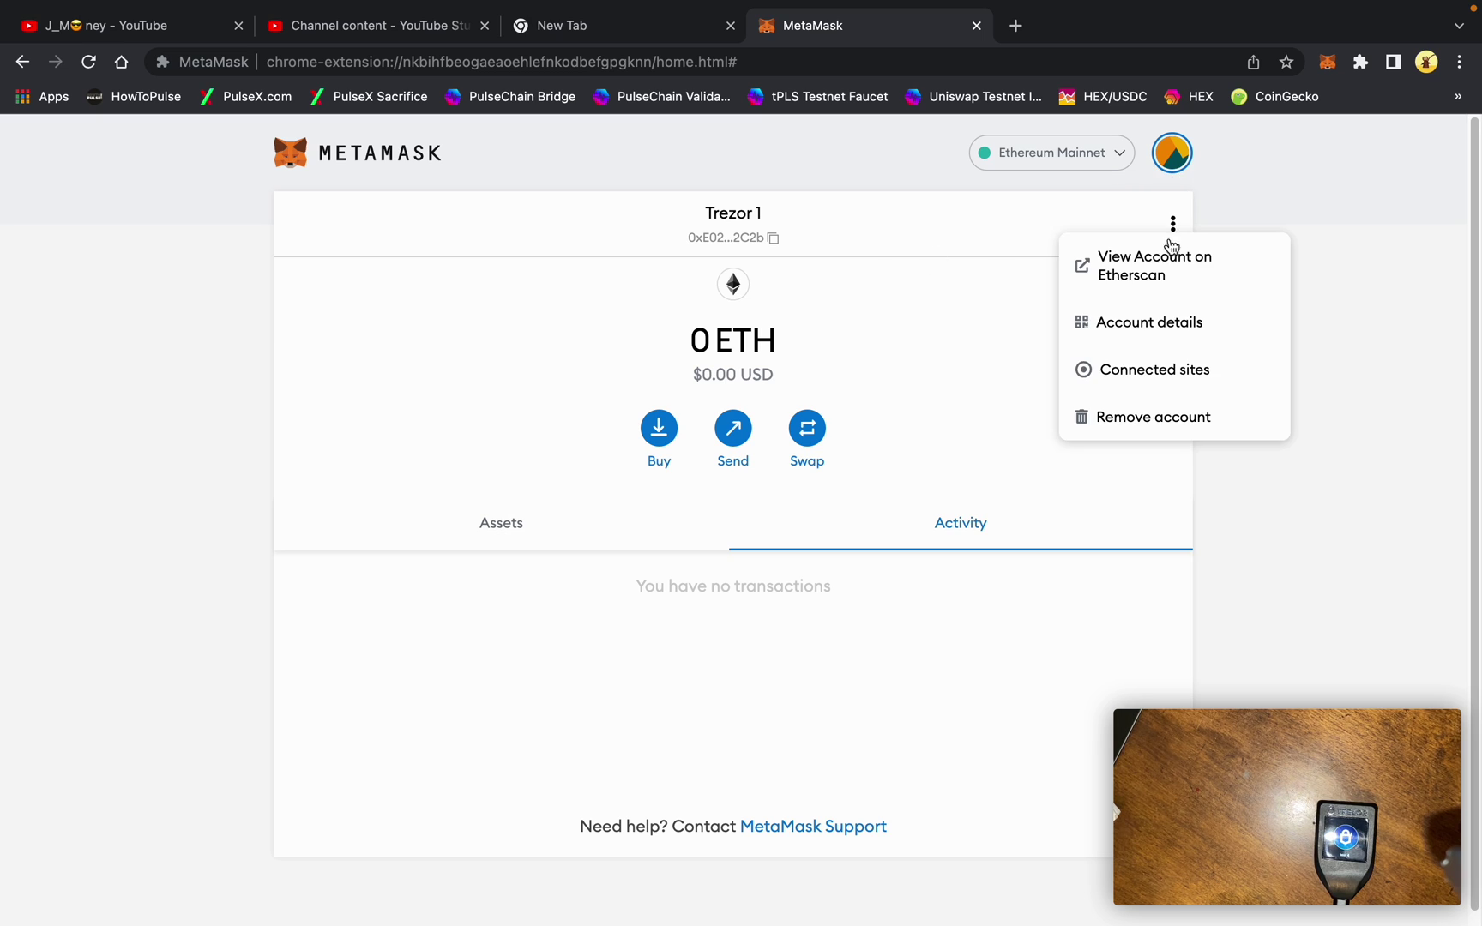